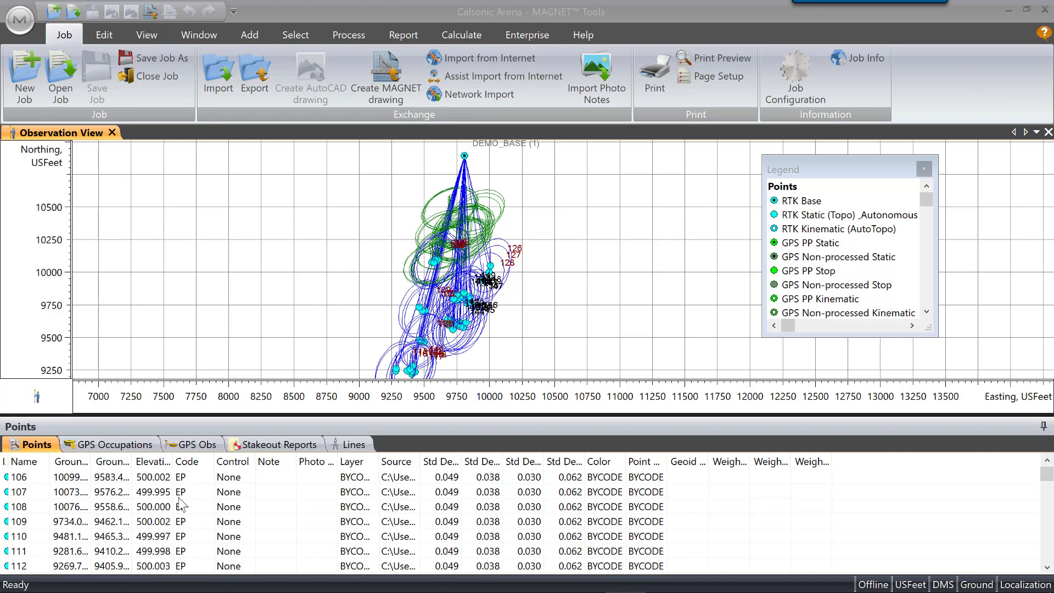
Create a new job named 1 with the Design configuration.
left_click(27, 83)
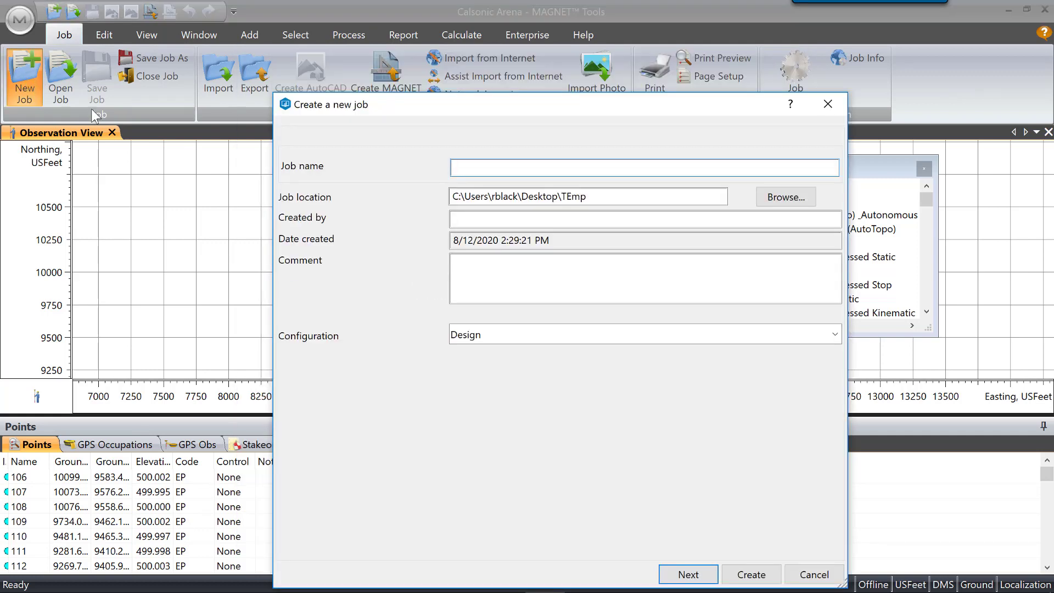
type("1")
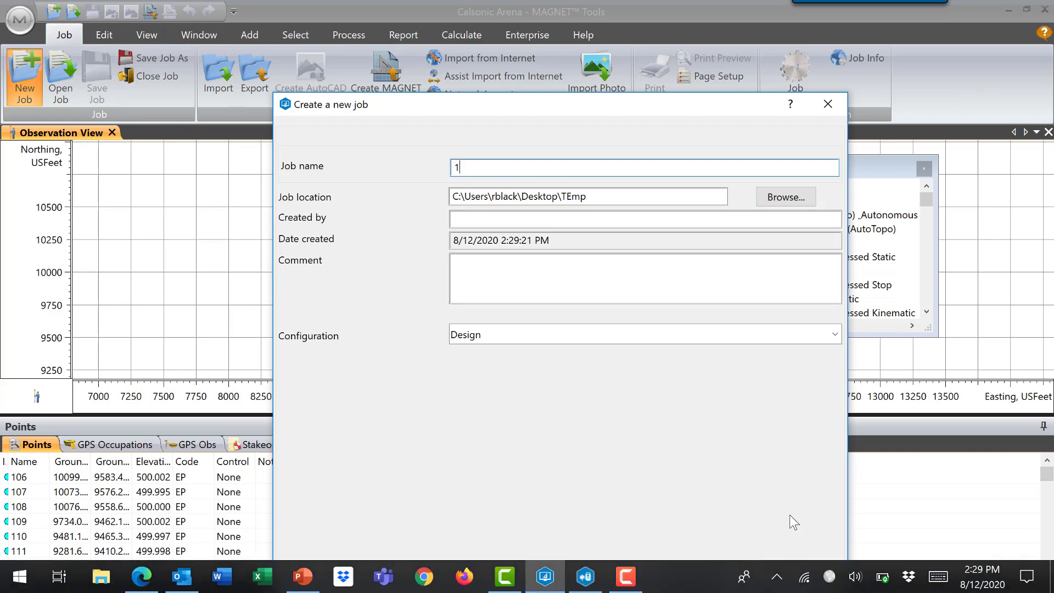
left_click(760, 571)
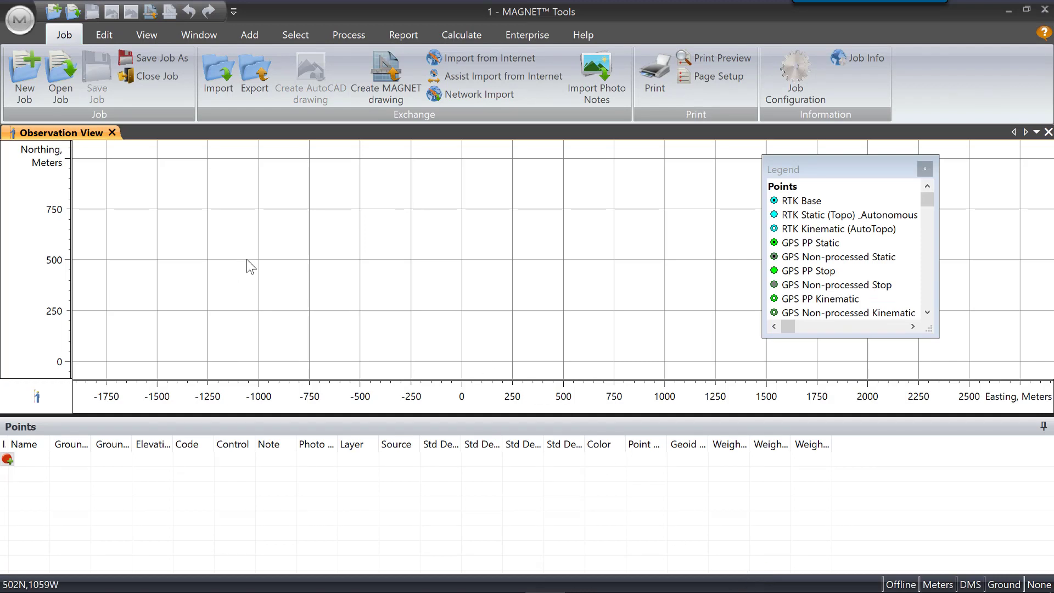
Open the job's code list and start a new code named GV with the description Gate Valve.
left_click(150, 35)
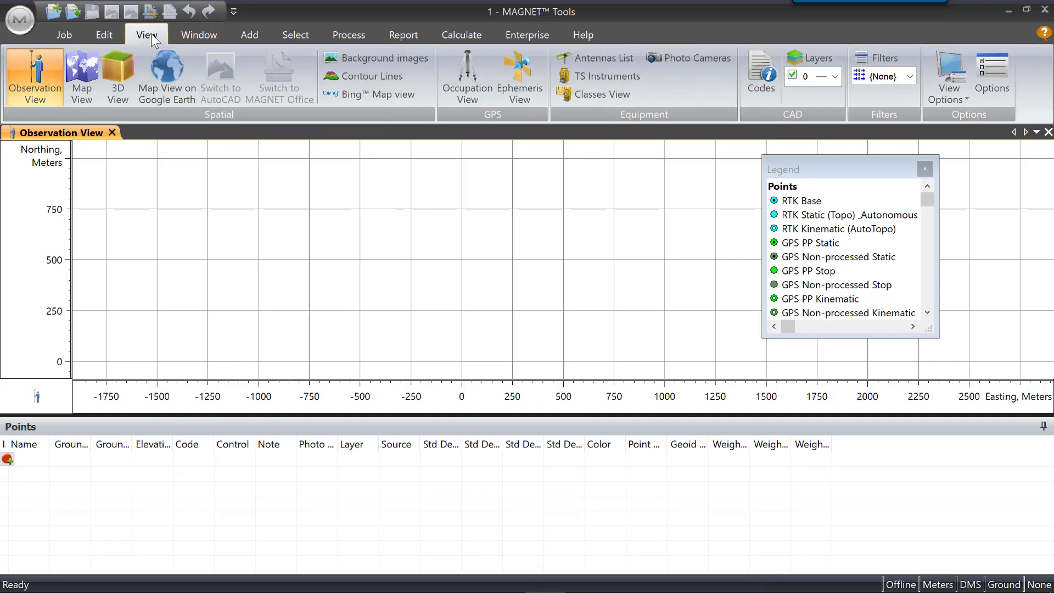
left_click(757, 77)
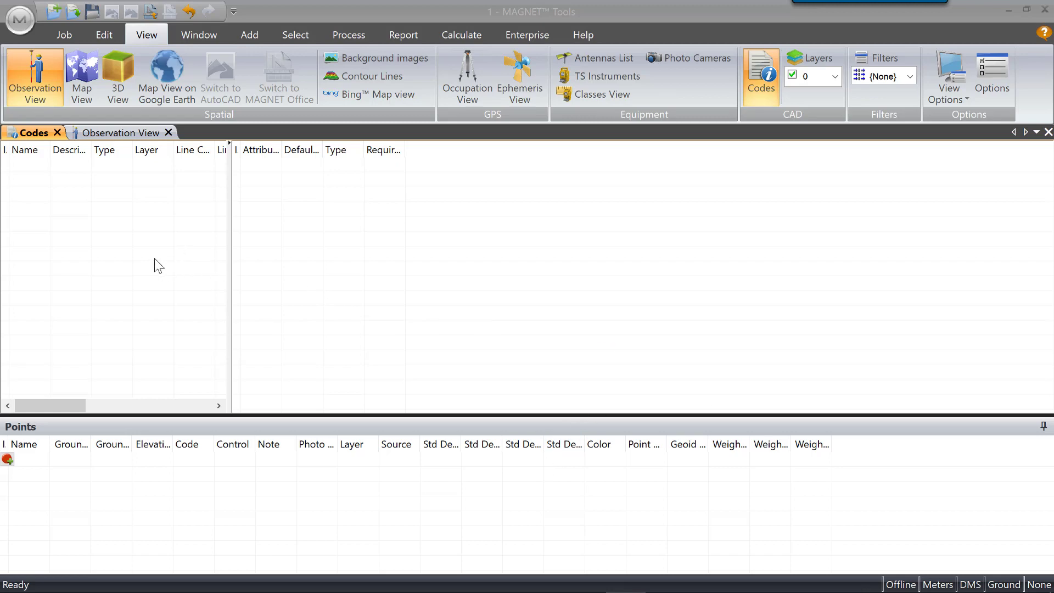
right_click(97, 222)
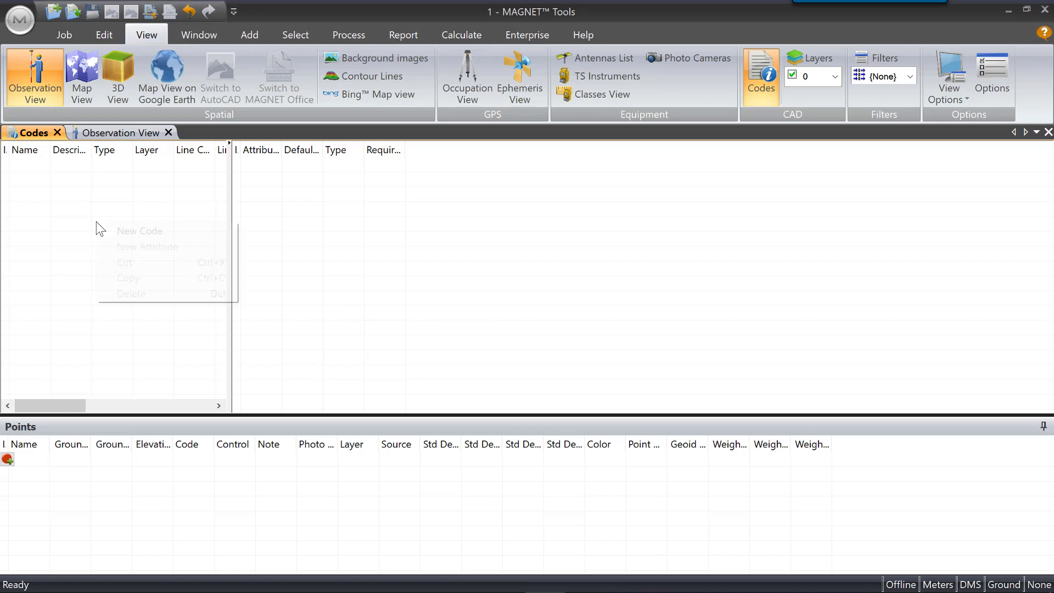
left_click(127, 231)
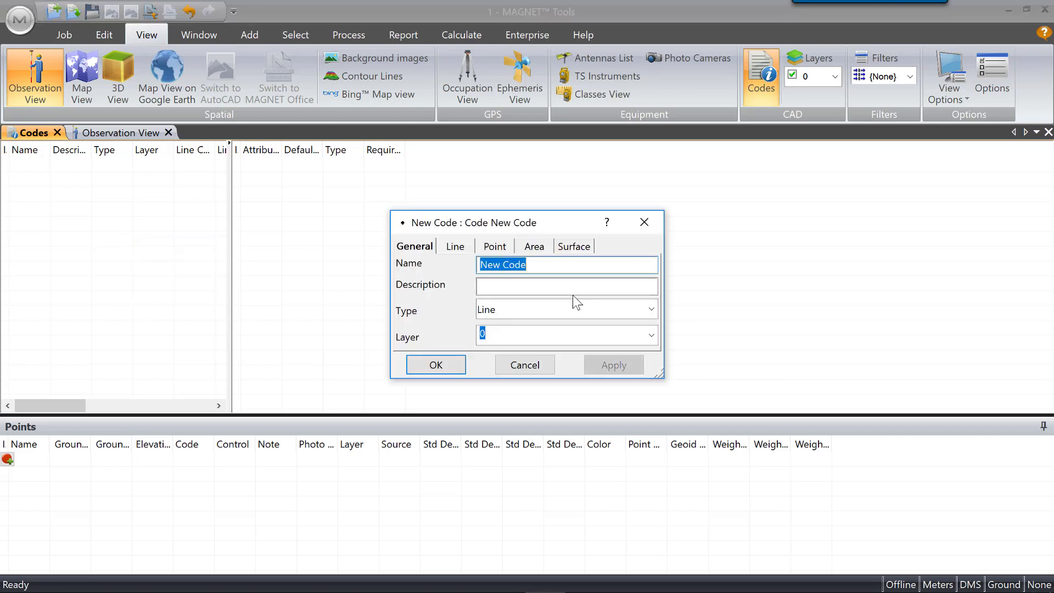
type("g")
key("BackSpace")
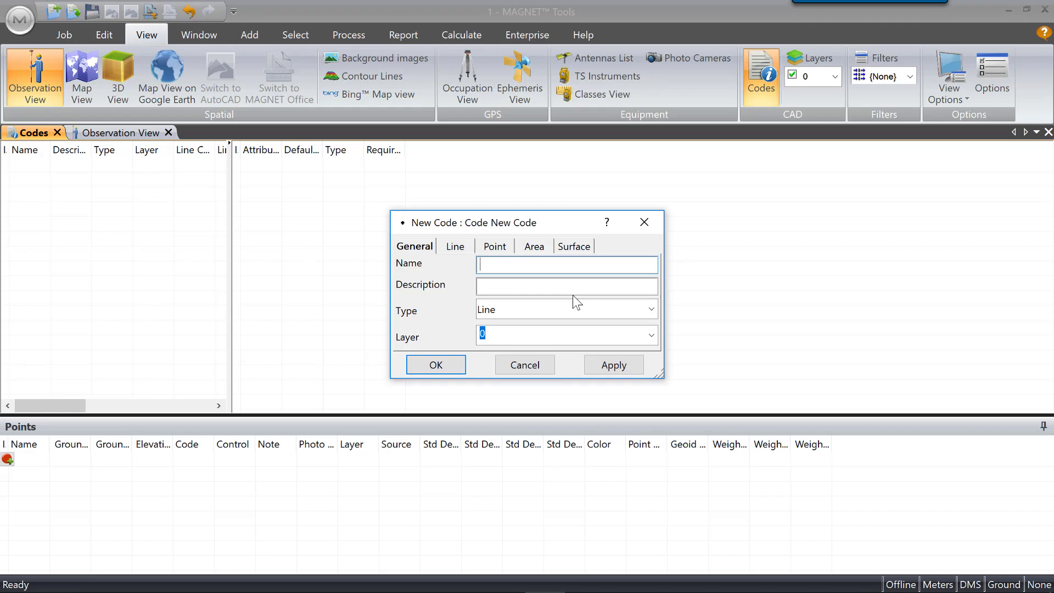
type("g")
key("BackSpace")
type("GV")
key("Tab")
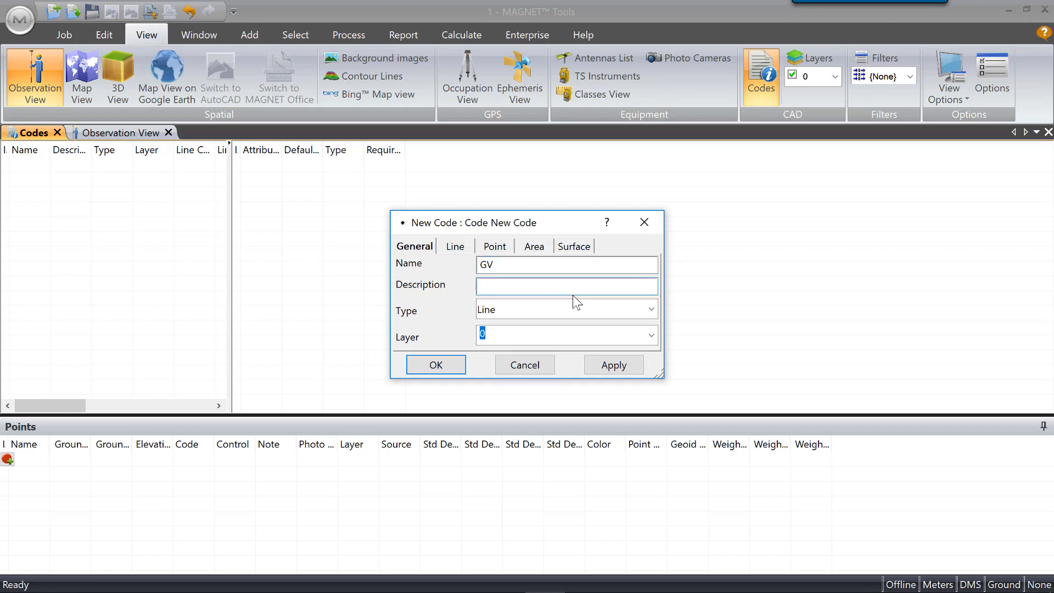
type("Gate Valve")
Set the GV code's type to Point and its layer to Valve.
left_click(519, 310)
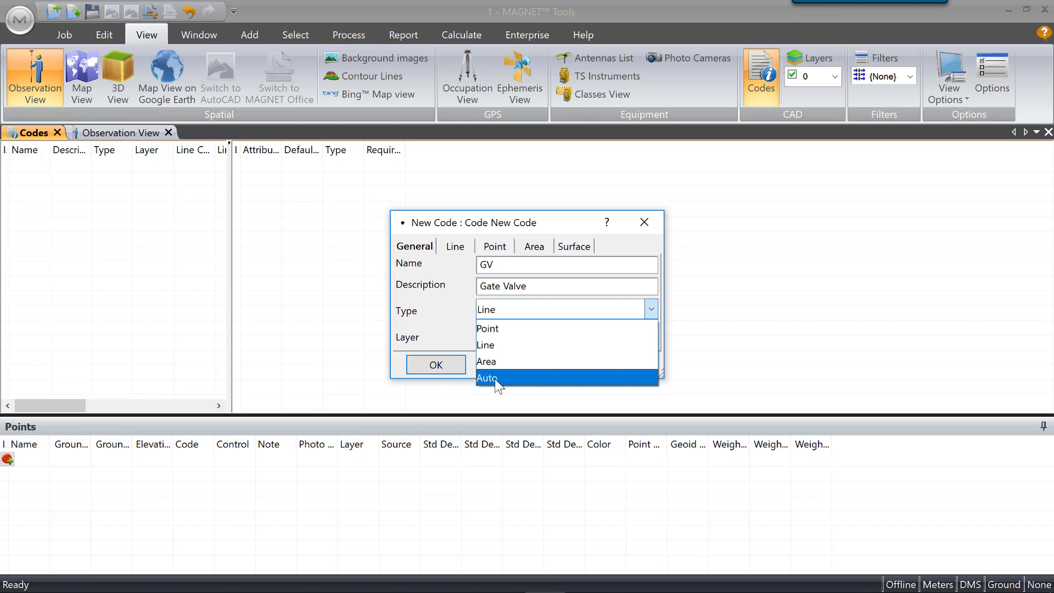
left_click(497, 329)
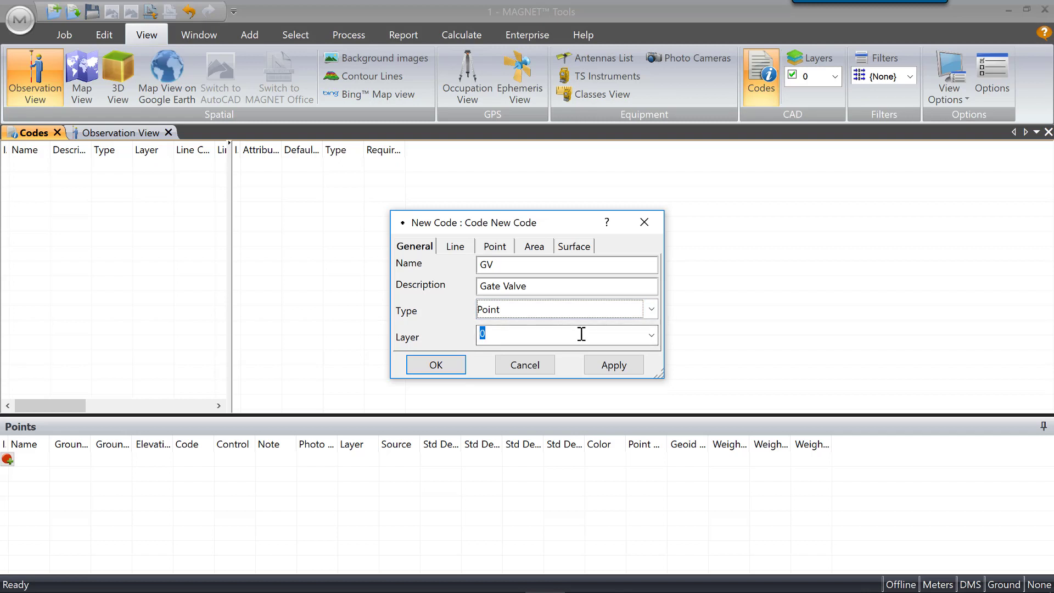
type("Valve")
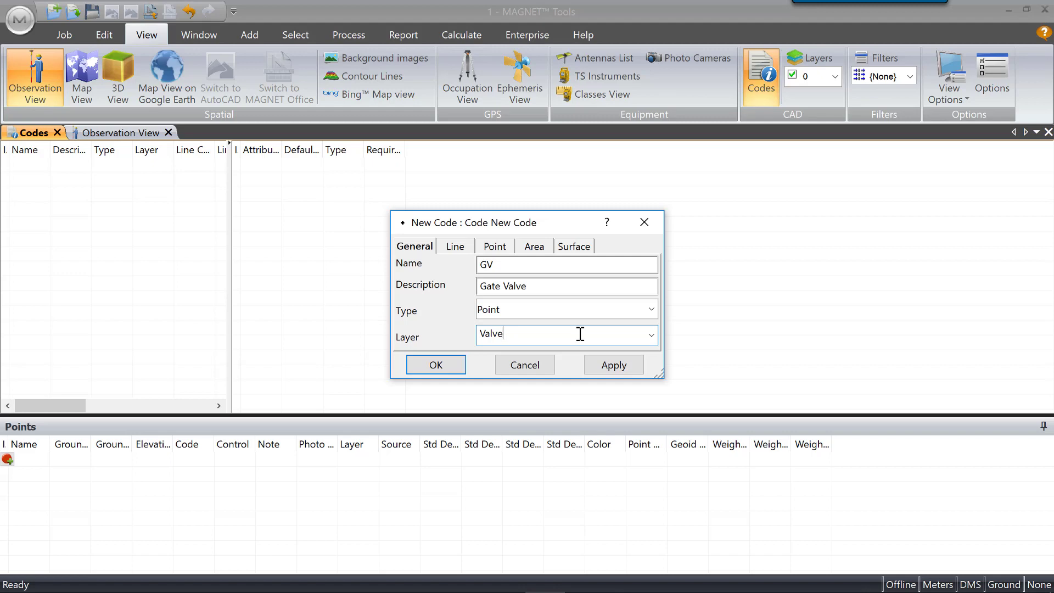
Give the GV code a red point color and the small plus point symbol.
left_click(464, 249)
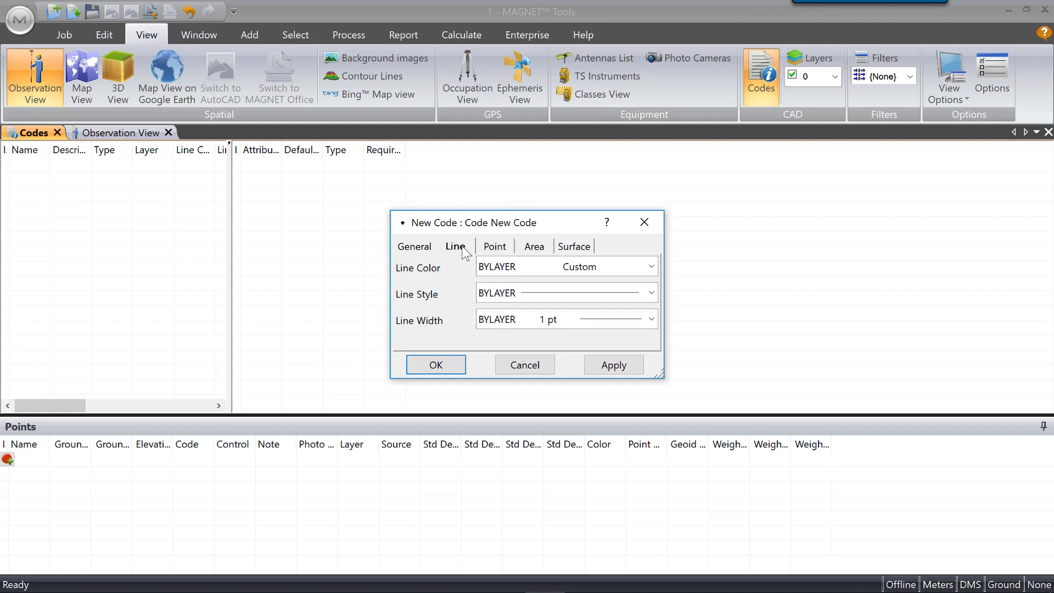
left_click(495, 251)
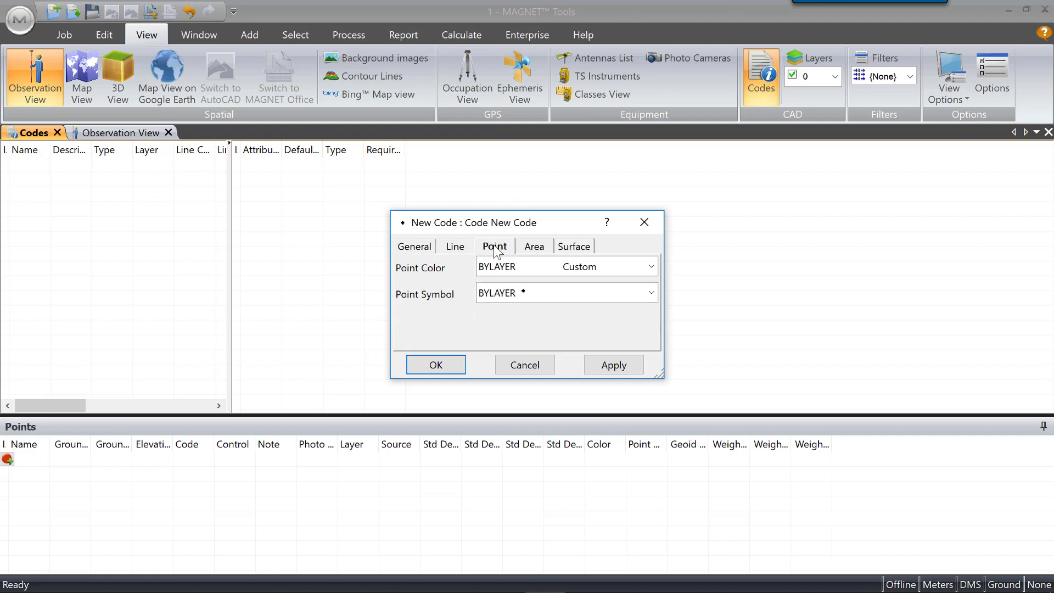
left_click(651, 266)
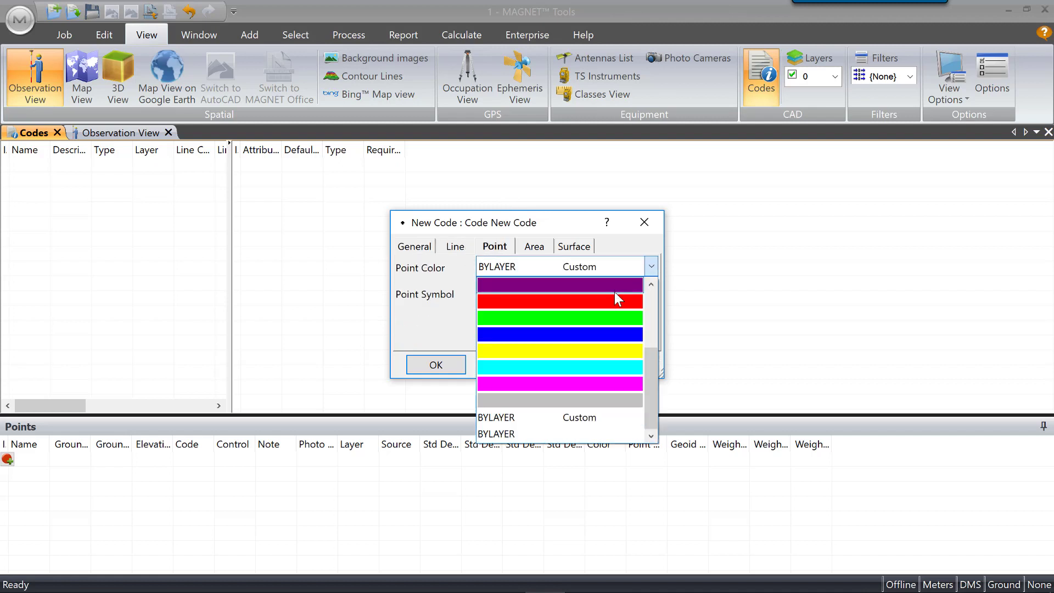
left_click(602, 301)
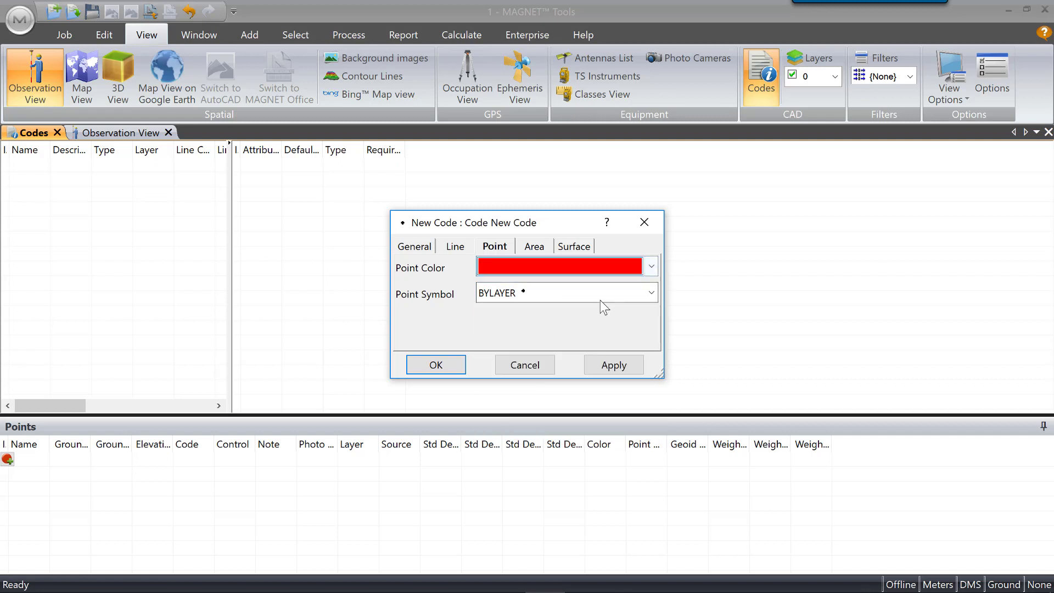
left_click(650, 293)
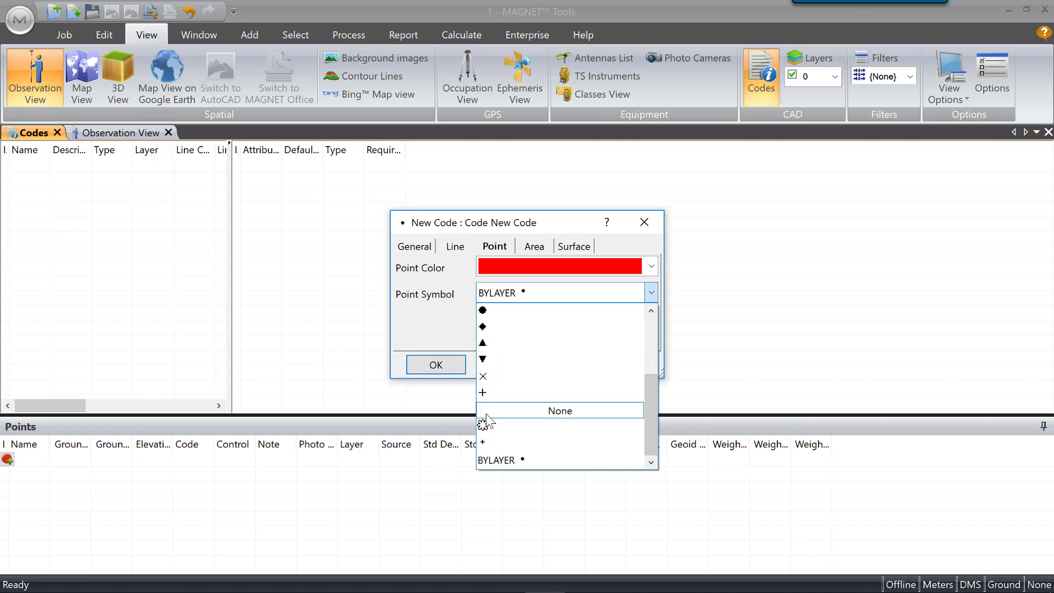
left_click(491, 441)
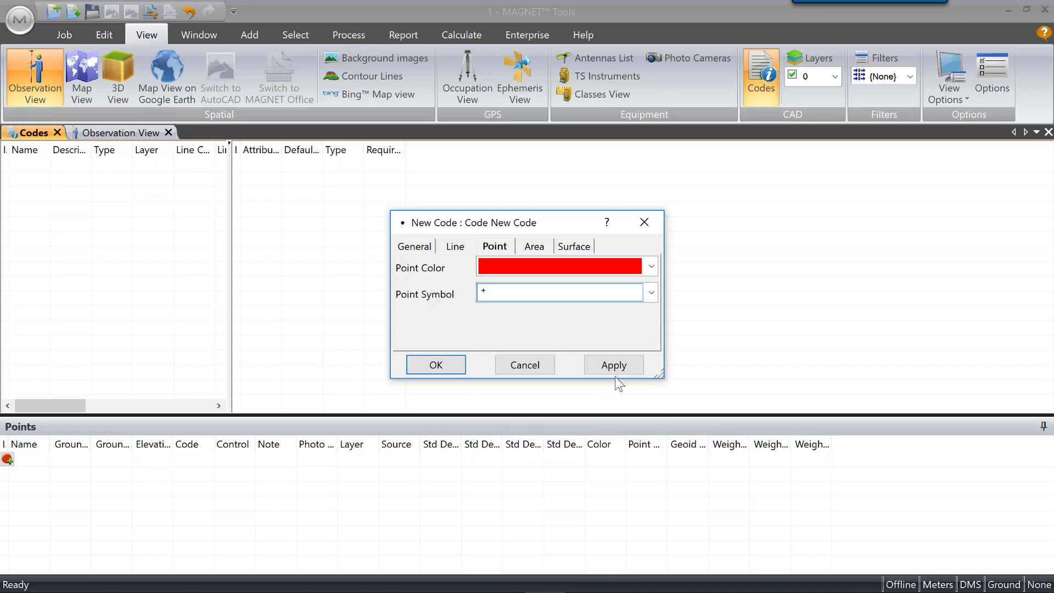
Turn off Use in surface and Breakline for the GV code and save the code.
left_click(581, 245)
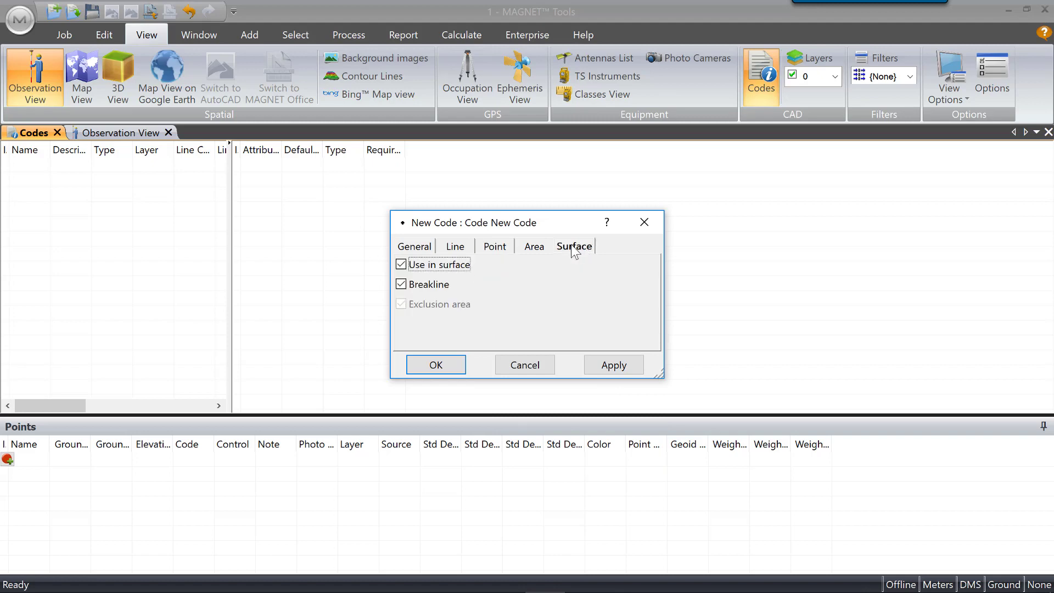
left_click(401, 264)
left_click(400, 283)
left_click(614, 366)
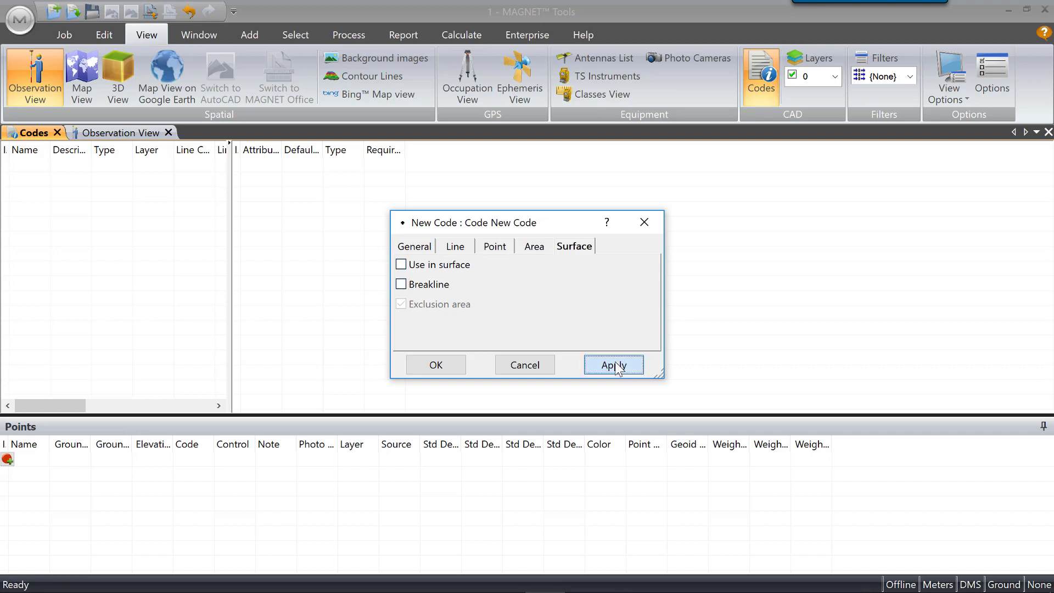
left_click(436, 365)
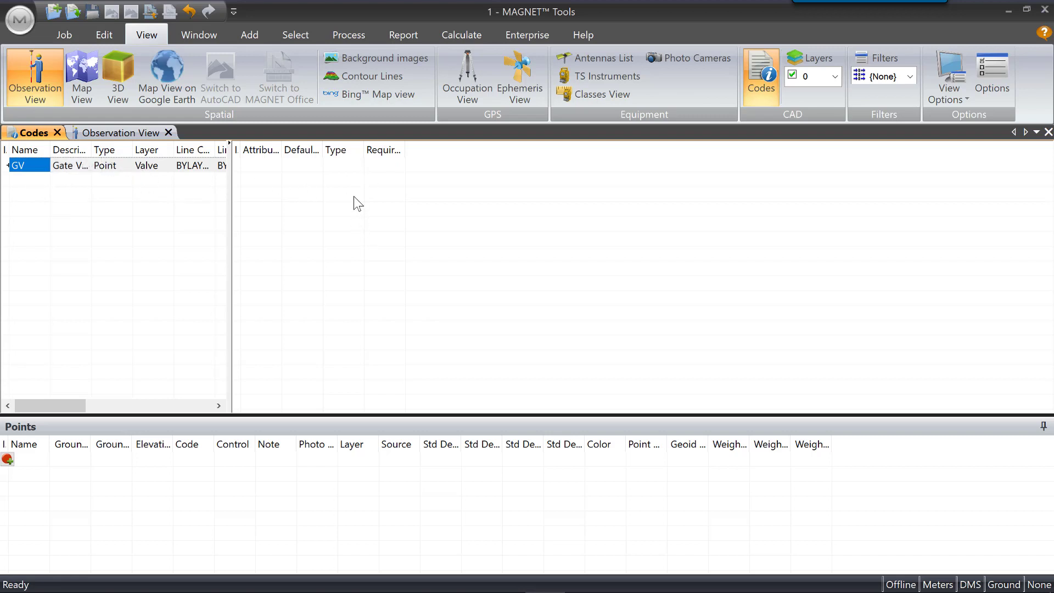
Add a Boolean attribute named Left Hand Turn to the GV code.
right_click(119, 167)
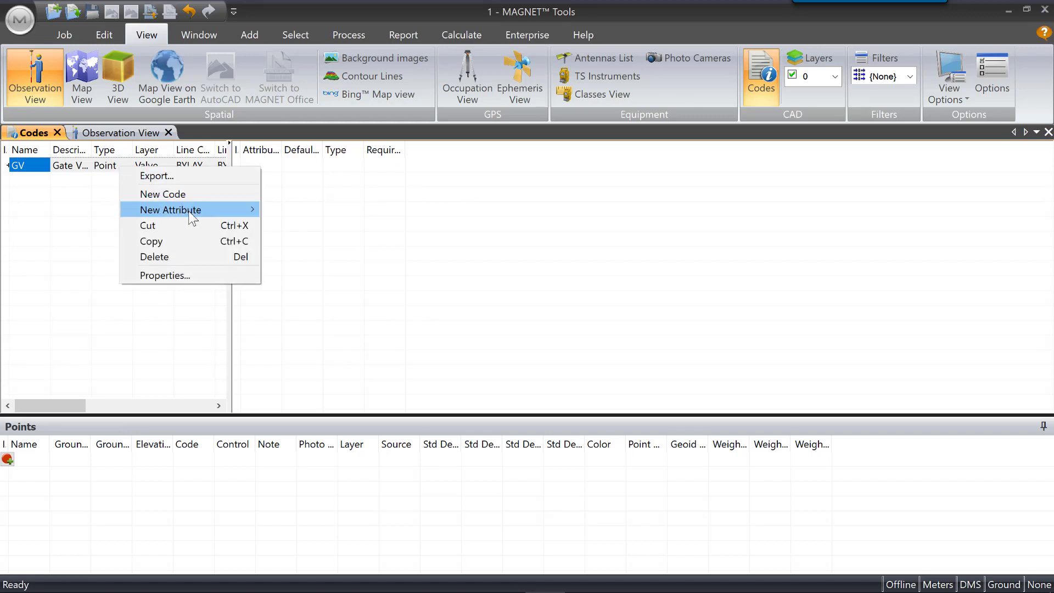
mouse_move(190, 214)
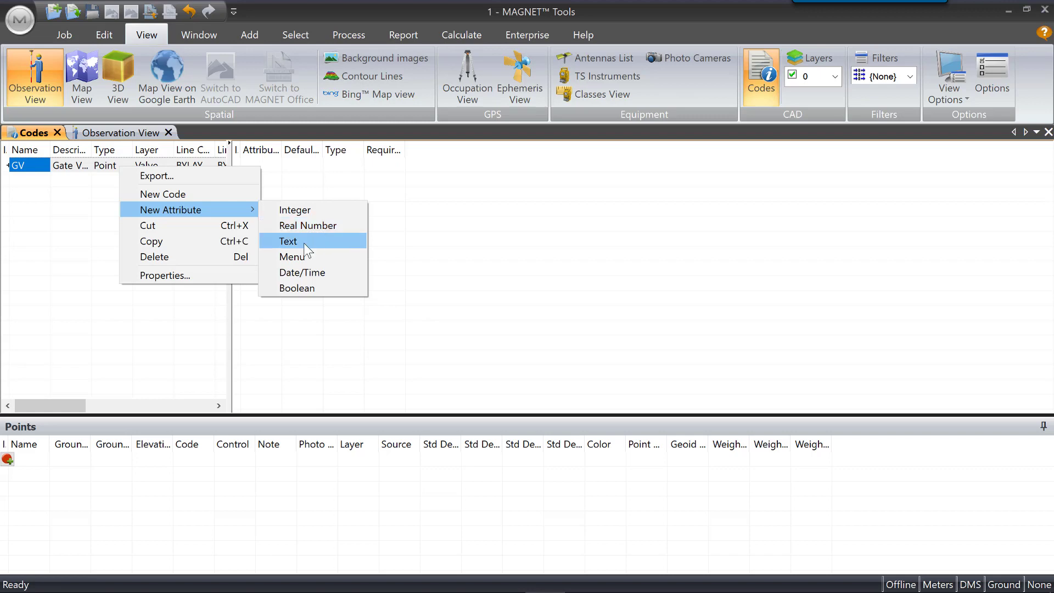
left_click(311, 288)
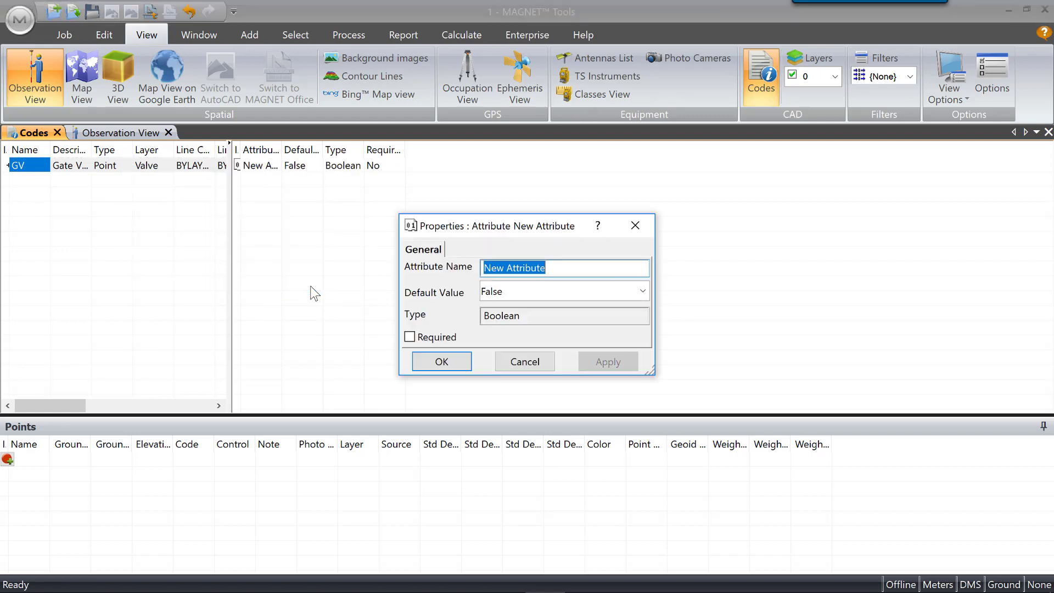
type("Left Han")
type("d True")
key("BackSpace")
key("BackSpace")
key("BackSpace")
type("r")
key("BackSpace")
type("u")
key("BackSpace")
type("urn")
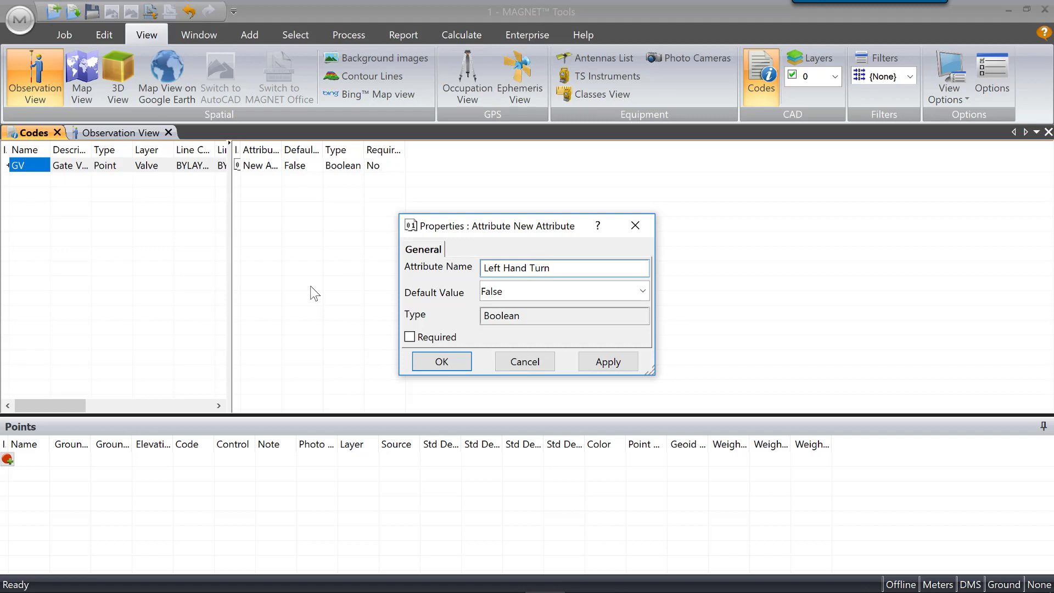
Set the Left Hand Turn attribute's default value to True, make it required and save it.
left_click(643, 291)
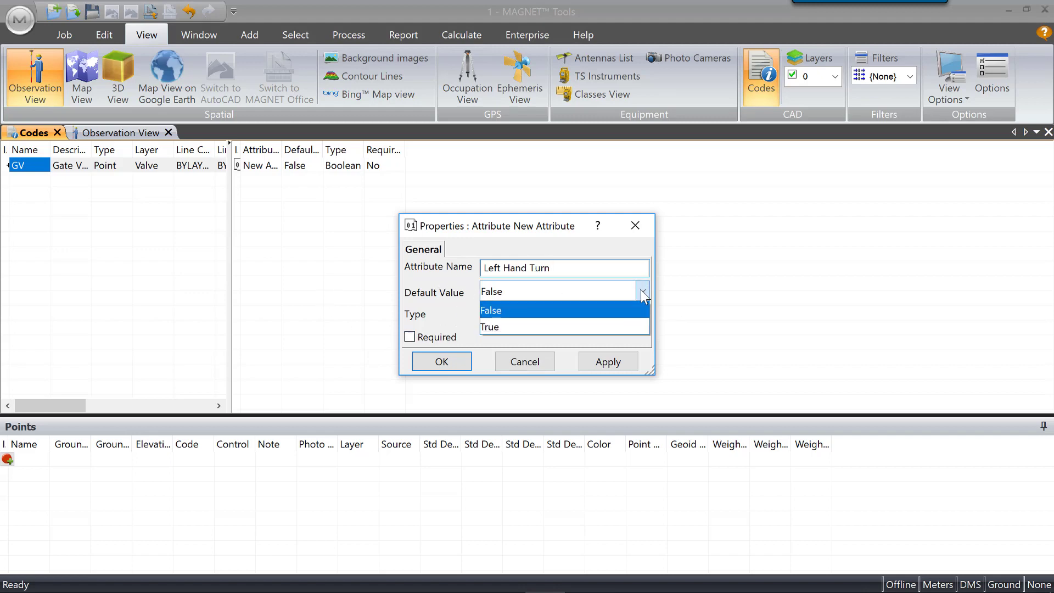
left_click(513, 327)
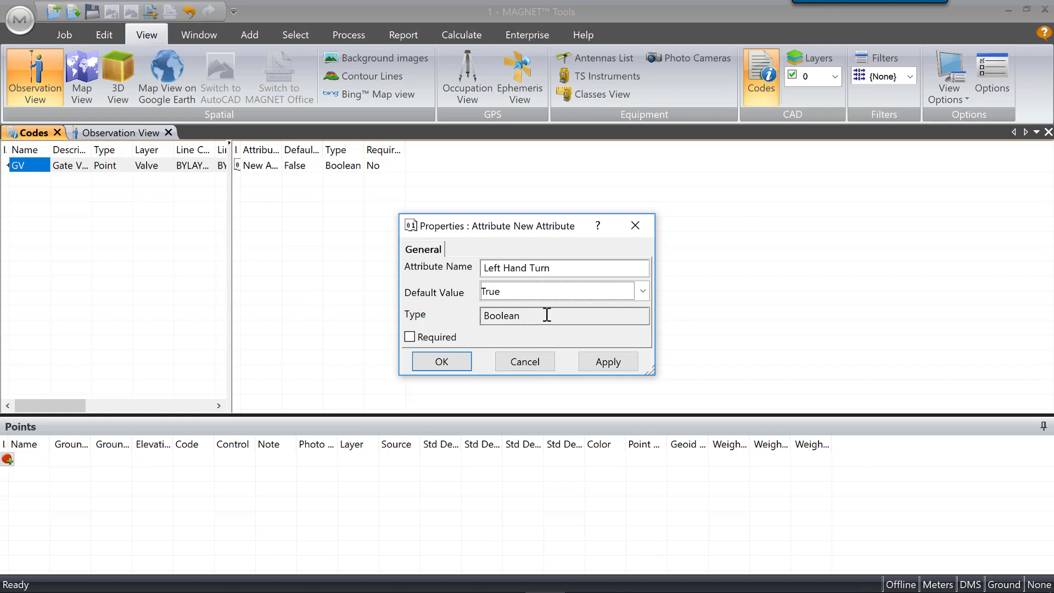
left_click(409, 337)
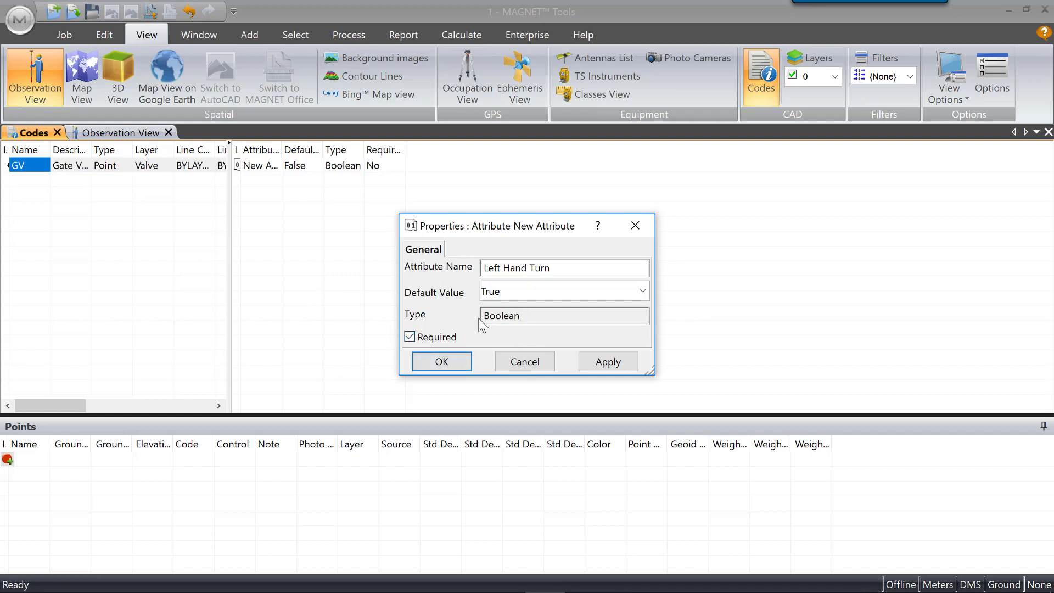
left_click(606, 362)
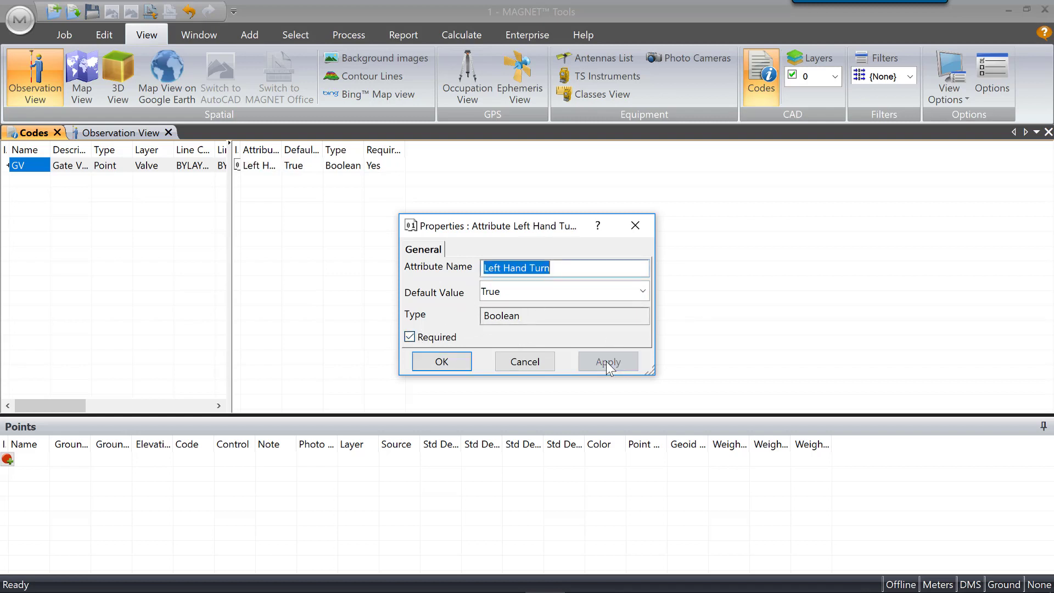
left_click(437, 362)
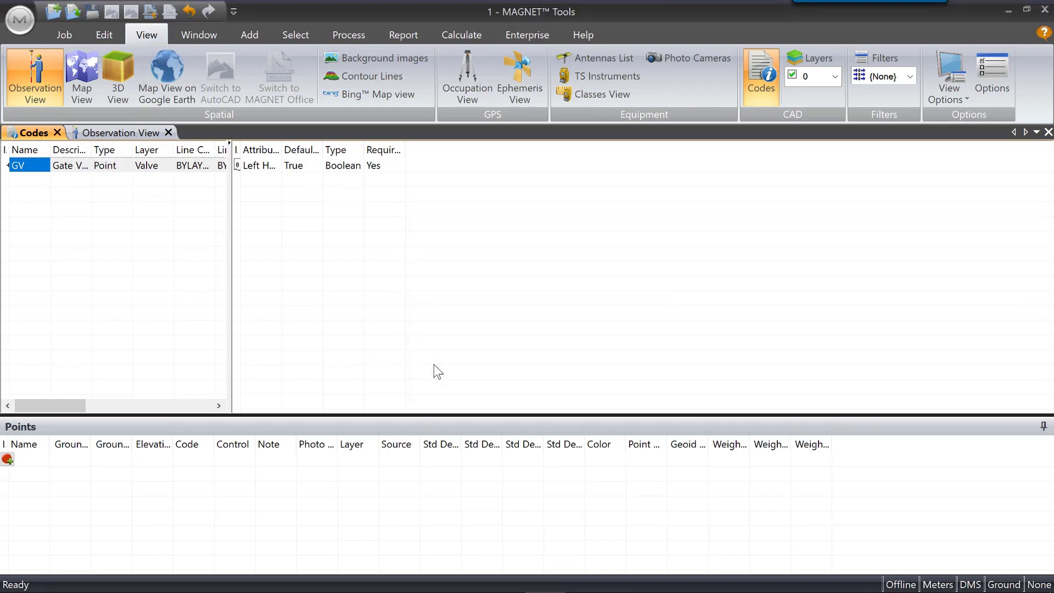
Start a new code named SM with description Service Meter, type Point and layer Meter.
right_click(72, 216)
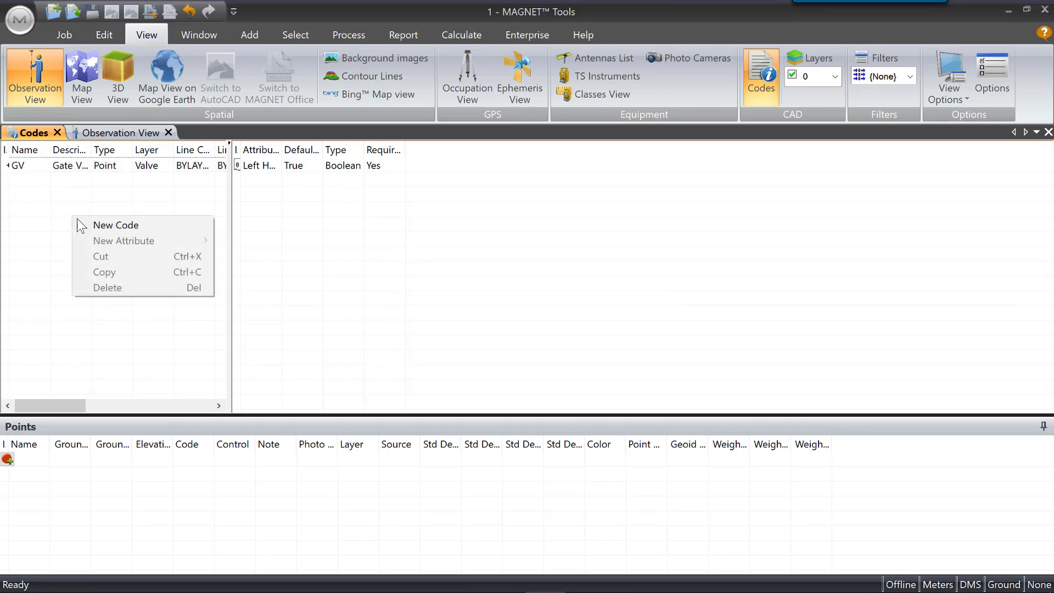
left_click(105, 225)
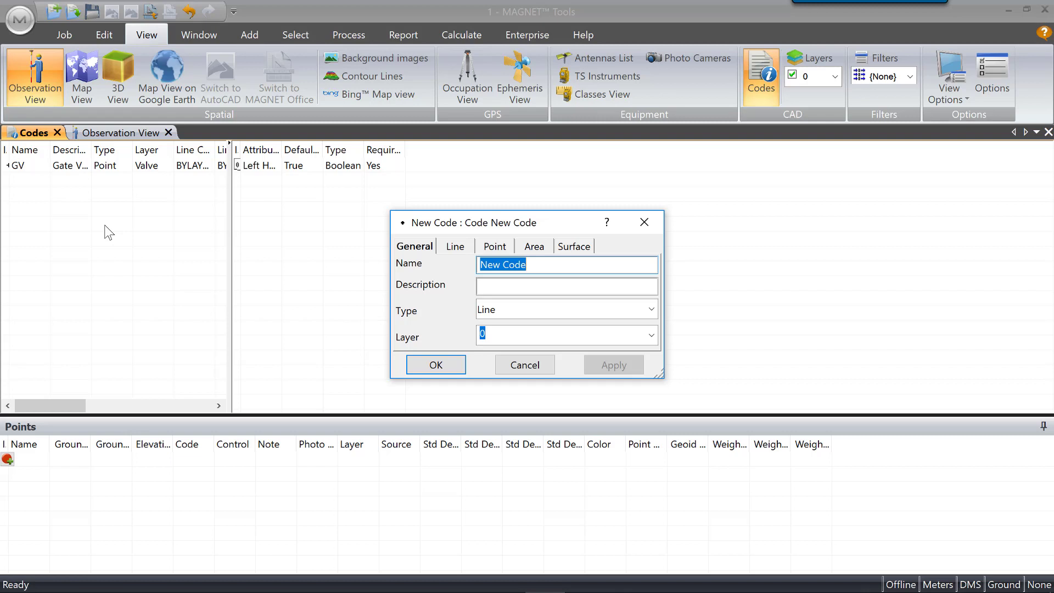
type("Serv")
key("BackSpace")
key("BackSpace")
key("BackSpace")
type("M")
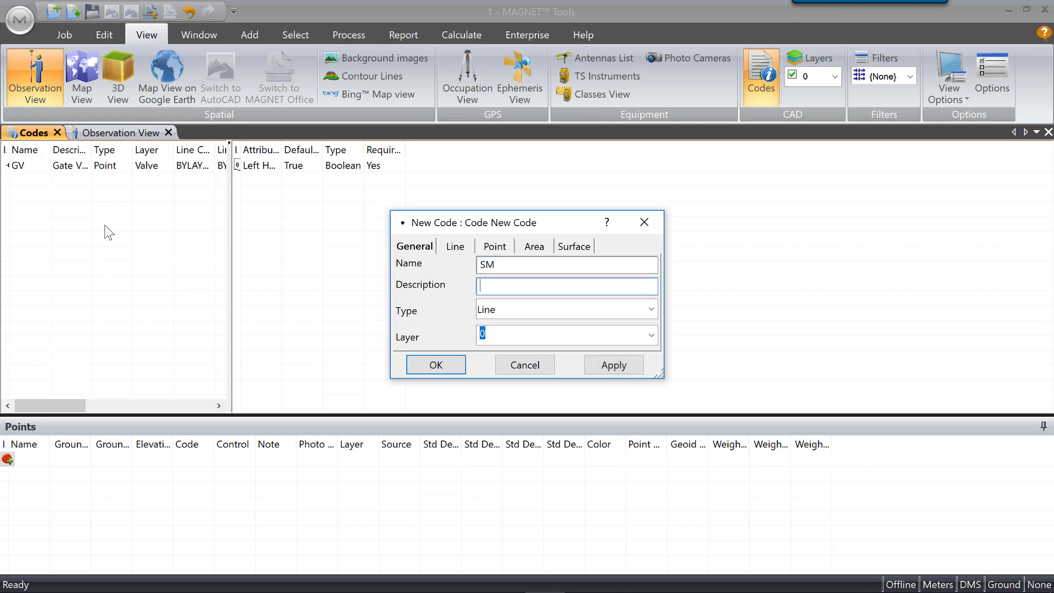
type("Service Meter")
left_click(543, 311)
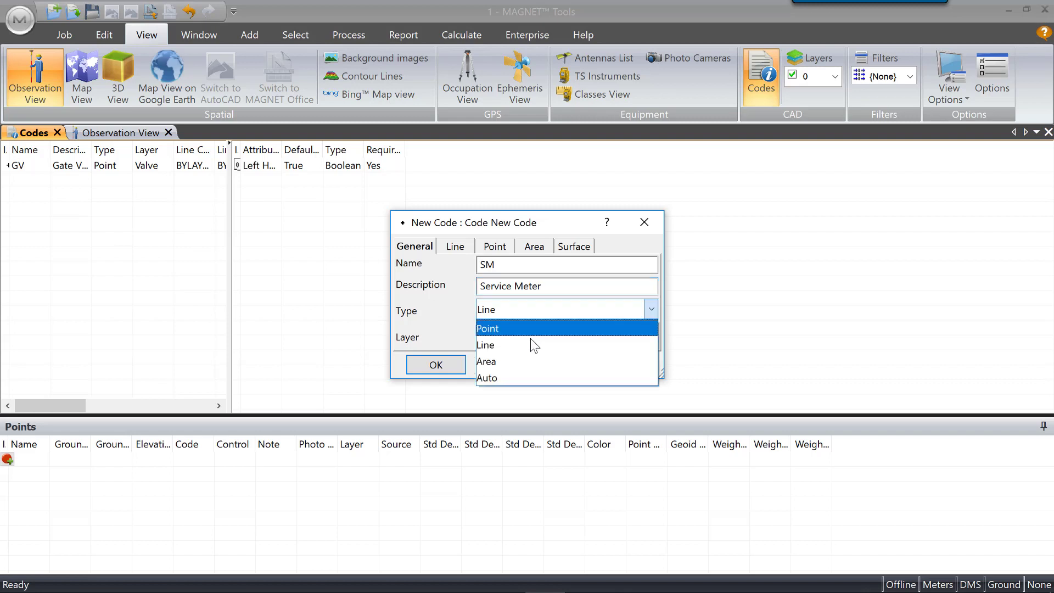
left_click(503, 327)
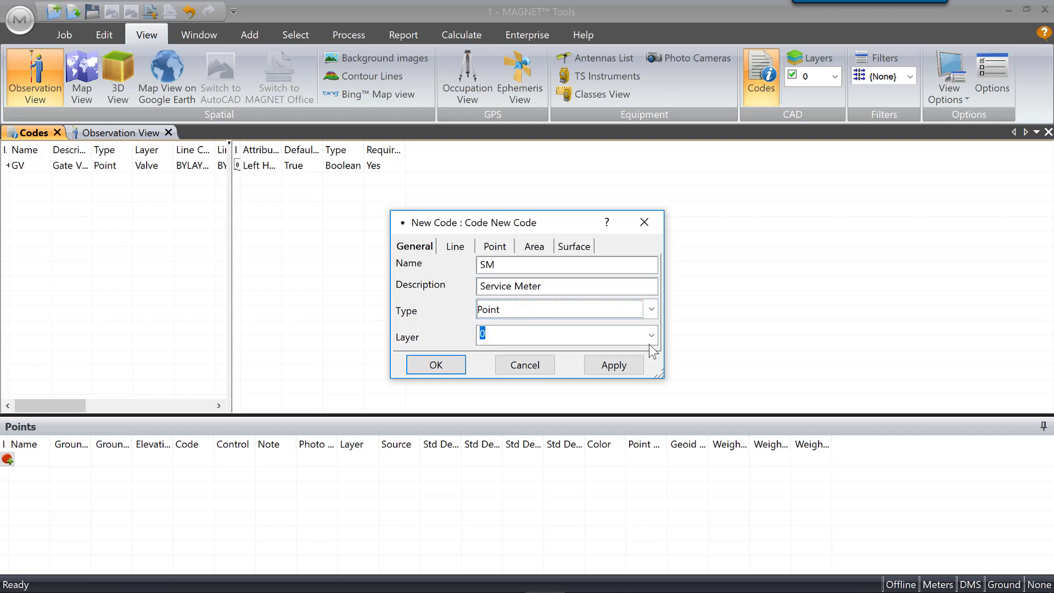
type("Meter")
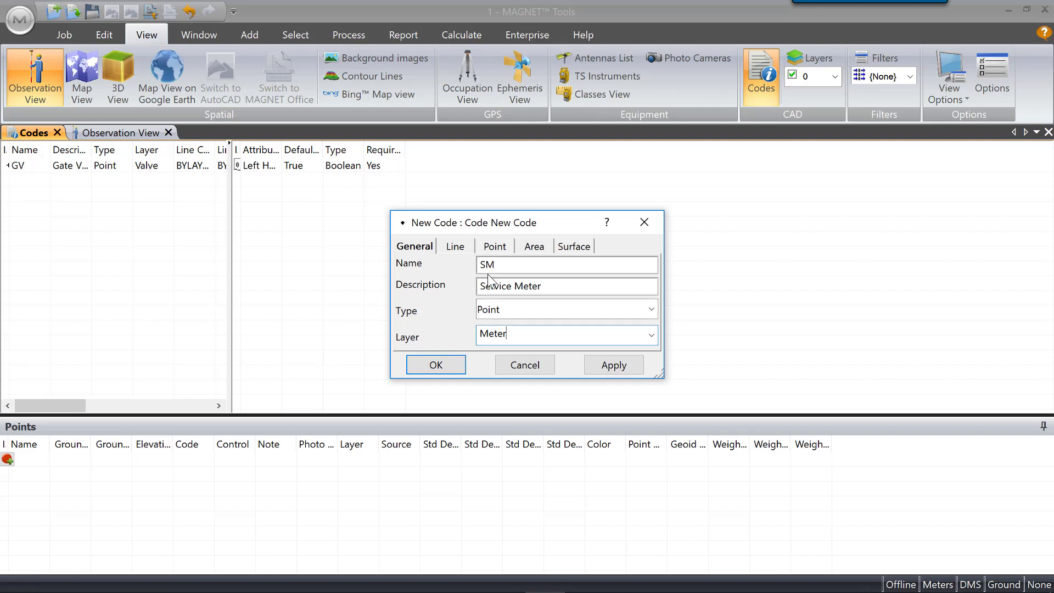
Give the SM code a green point color and the filled diamond point symbol.
left_click(495, 245)
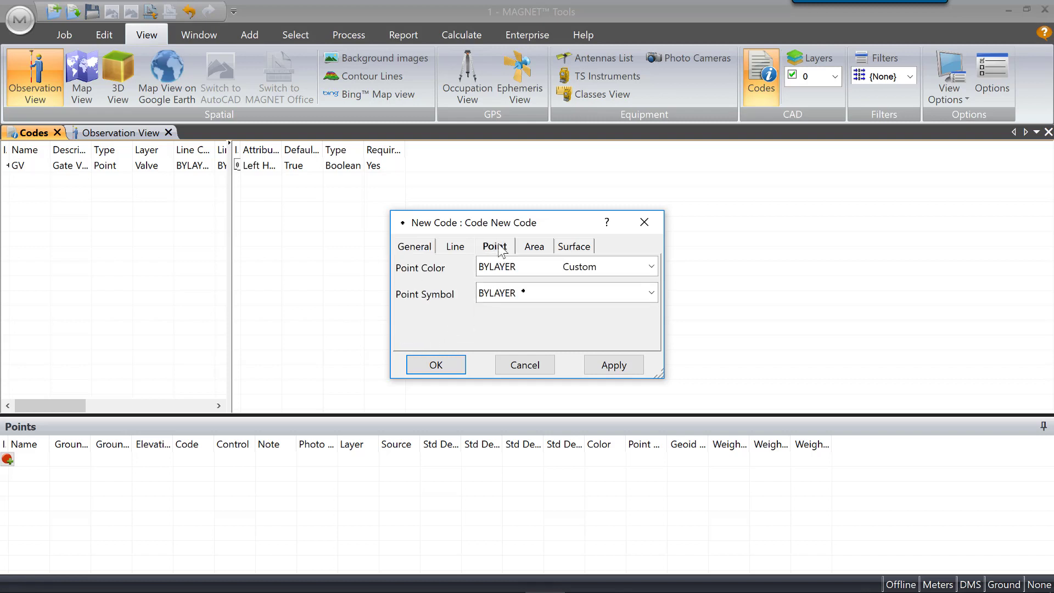
left_click(656, 262)
left_click(584, 317)
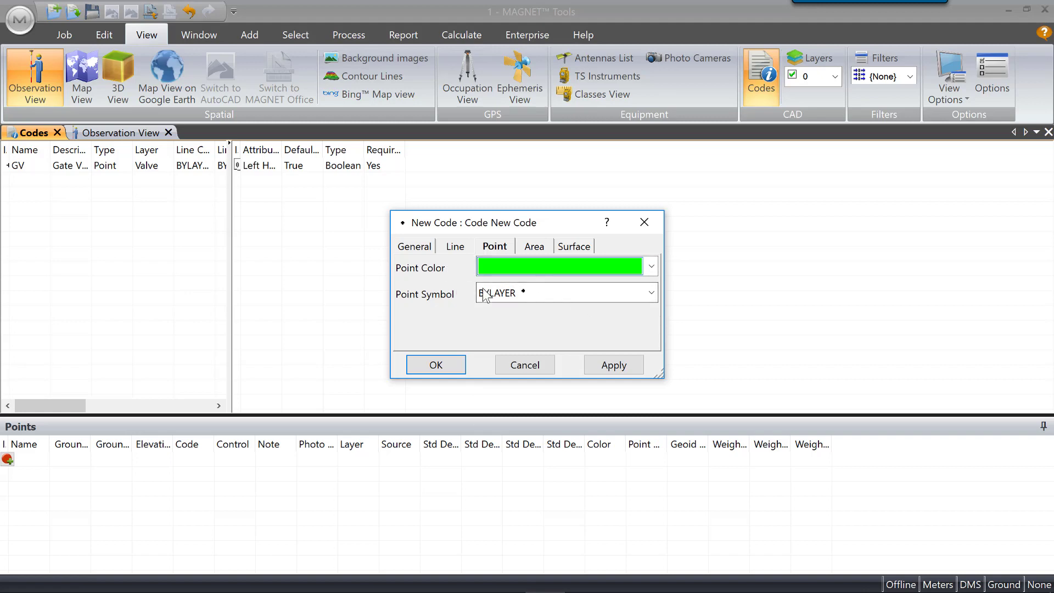
left_click(655, 291)
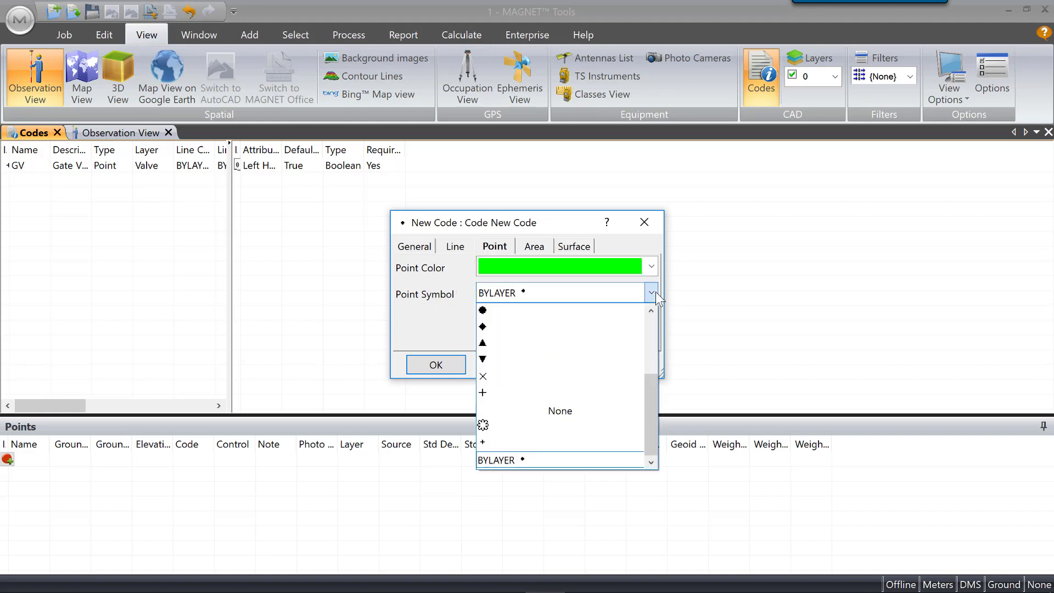
left_click(502, 329)
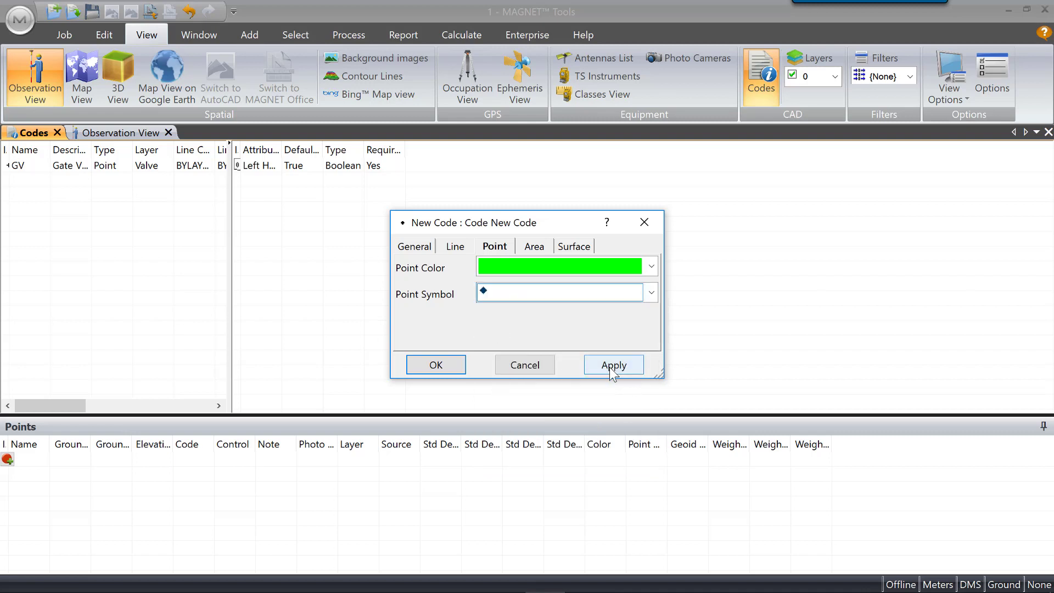
Turn off Use in surface and Breakline for the SM code and save the code.
left_click(573, 246)
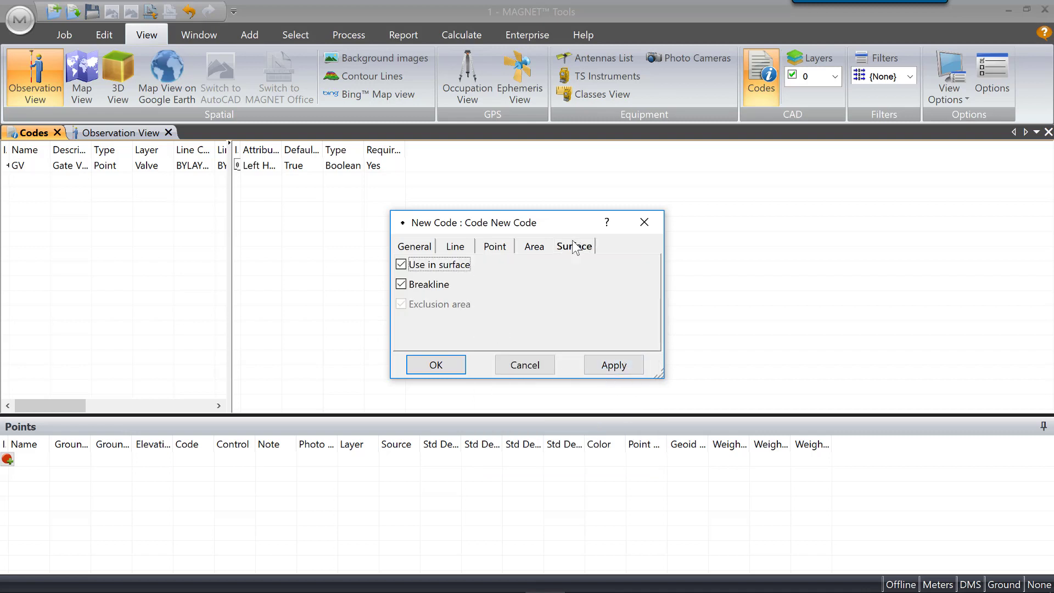
left_click(400, 265)
left_click(400, 284)
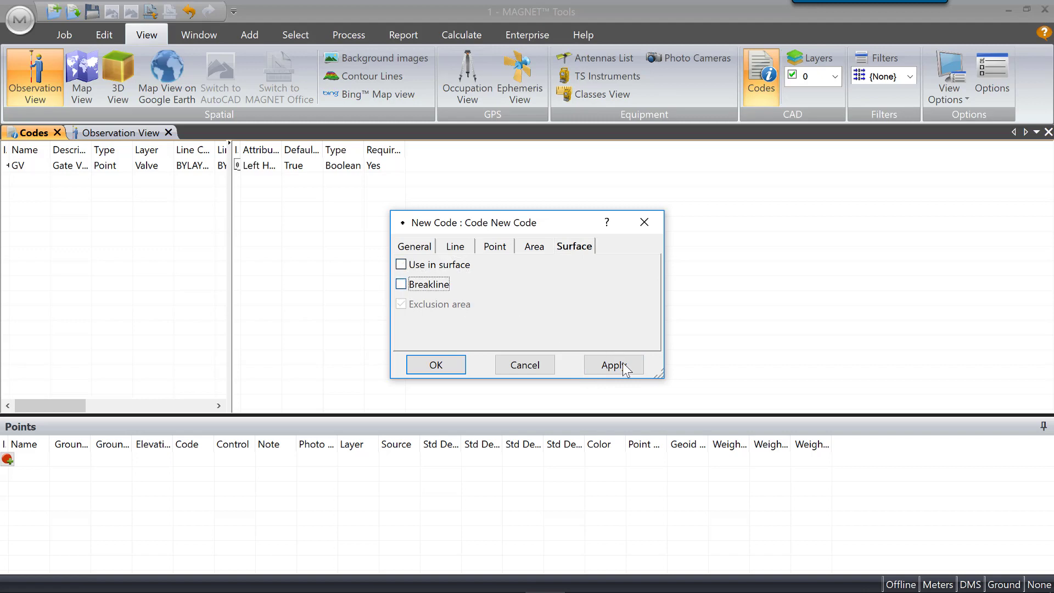
left_click(620, 366)
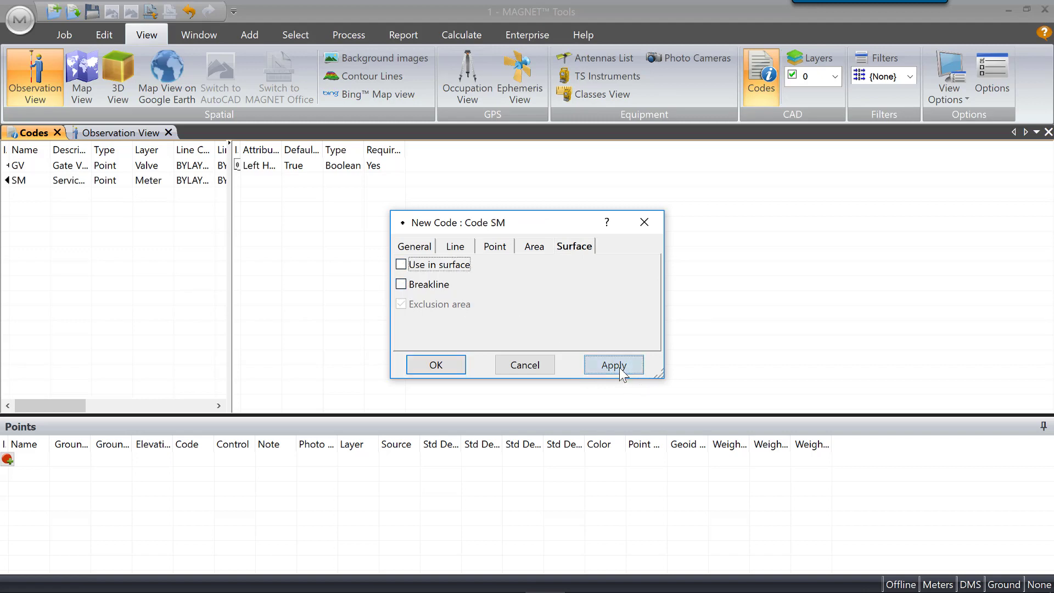
left_click(431, 366)
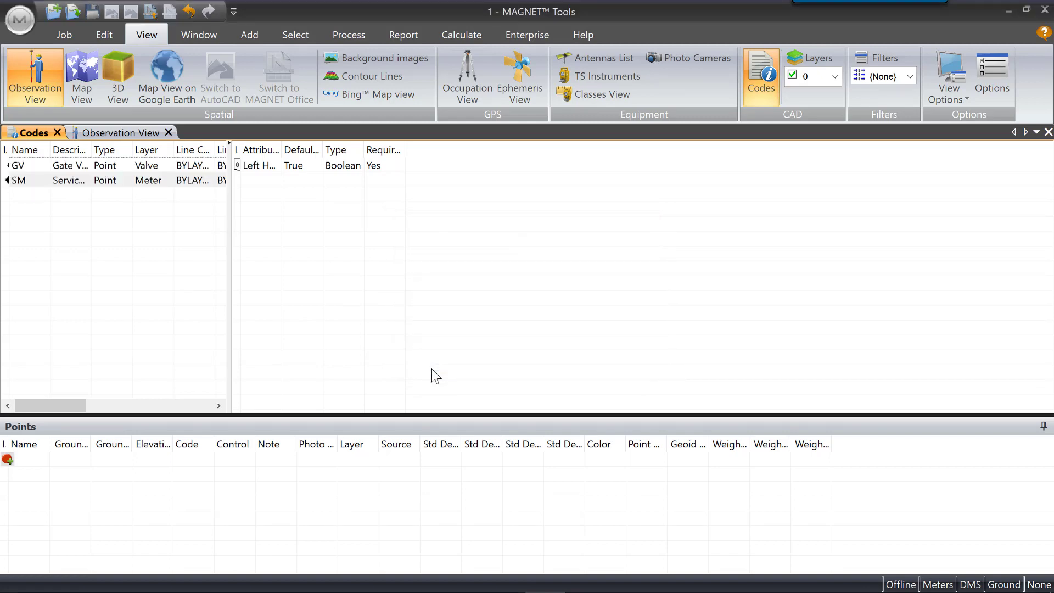
Add a required Text attribute named Meter Reading to the SM code and save it.
left_click(154, 167)
left_click(151, 182)
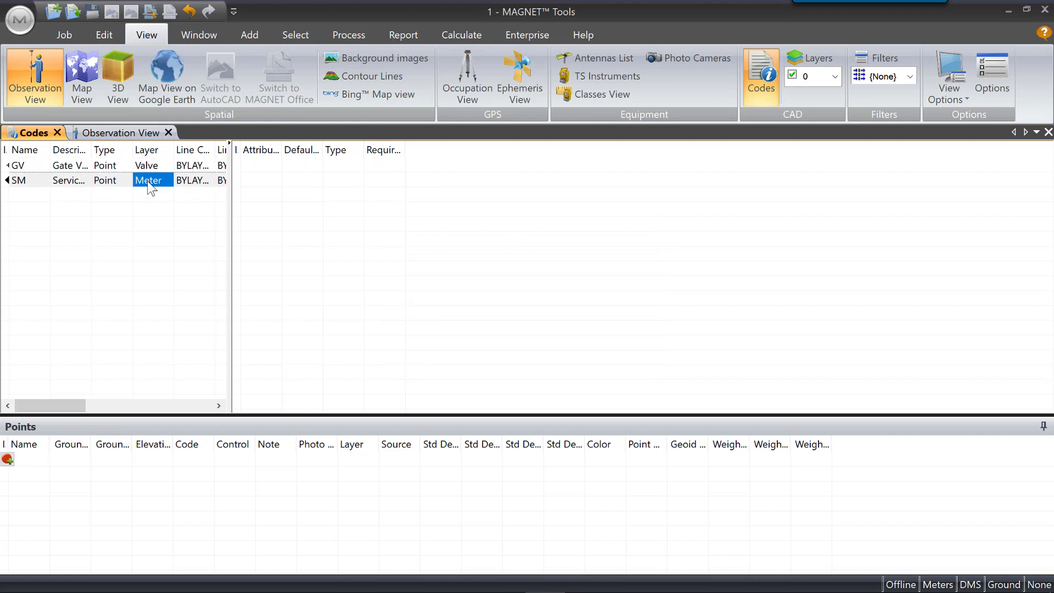
left_click(153, 167)
left_click(147, 183)
right_click(149, 180)
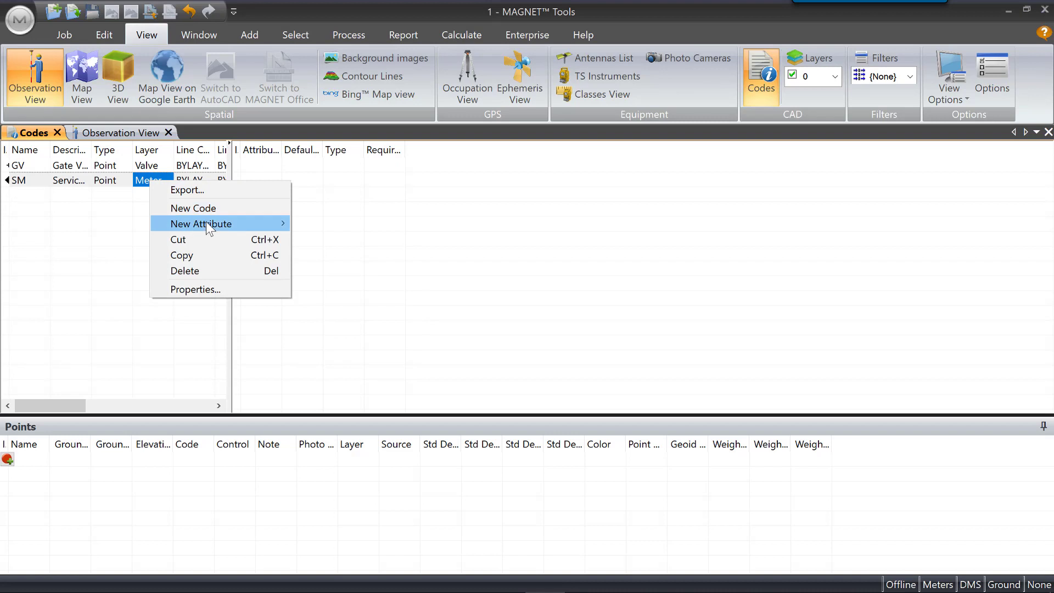
mouse_move(206, 222)
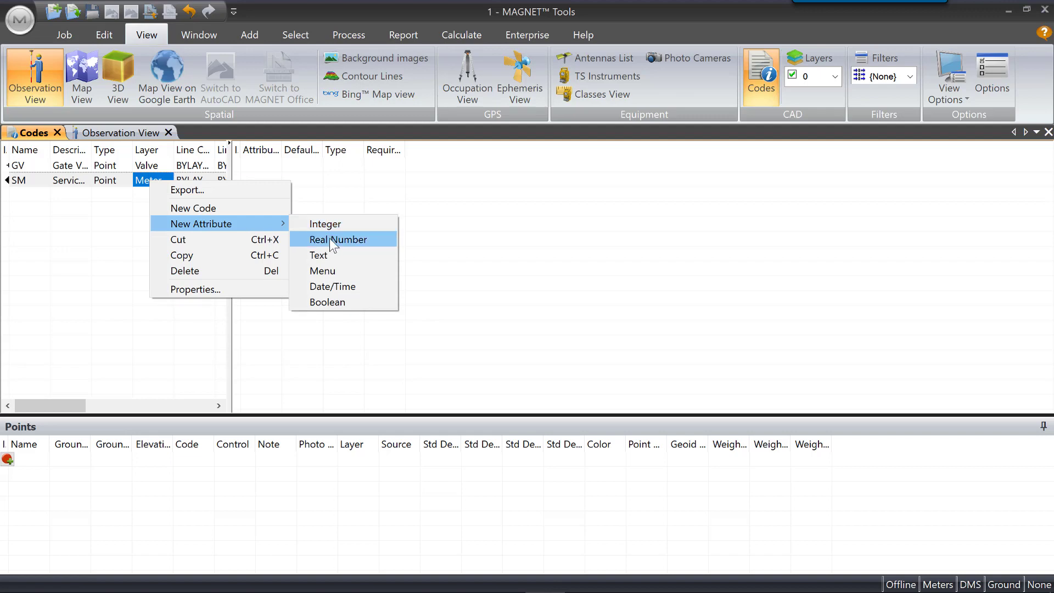
left_click(319, 255)
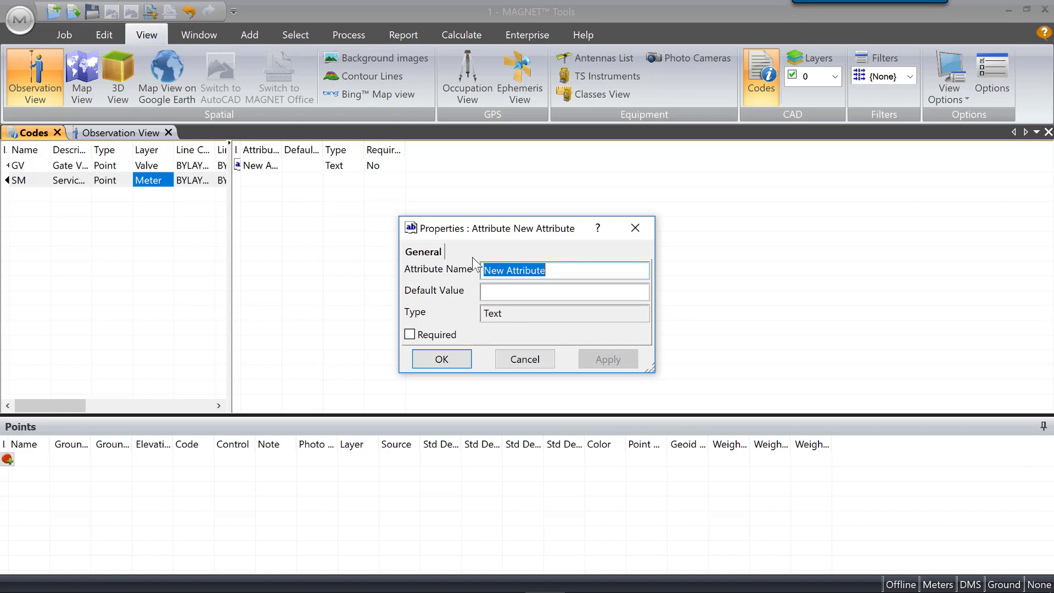
type("Meter Reading")
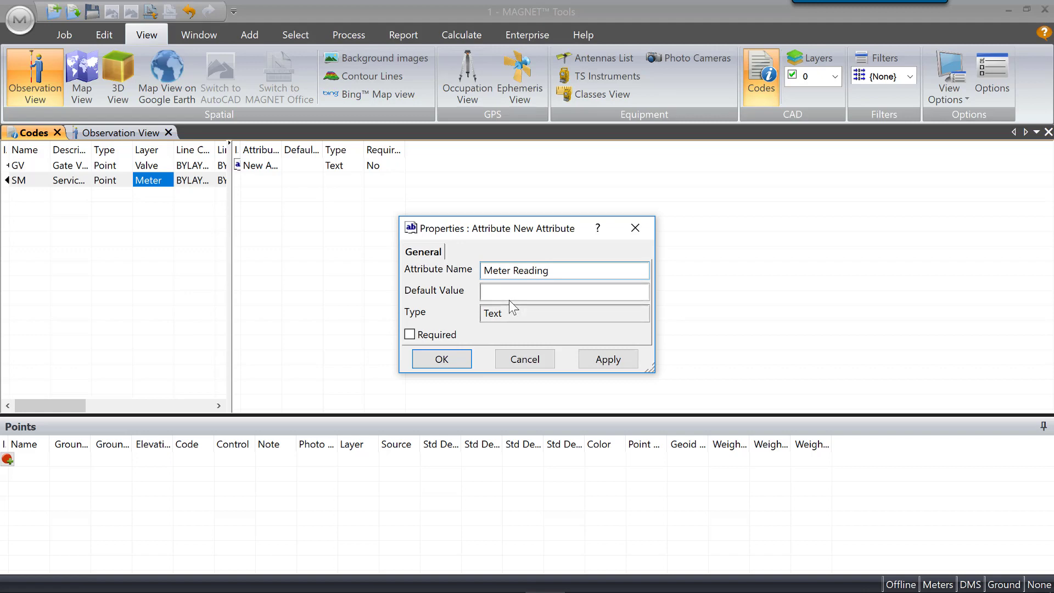
left_click(410, 335)
left_click(611, 364)
left_click(457, 358)
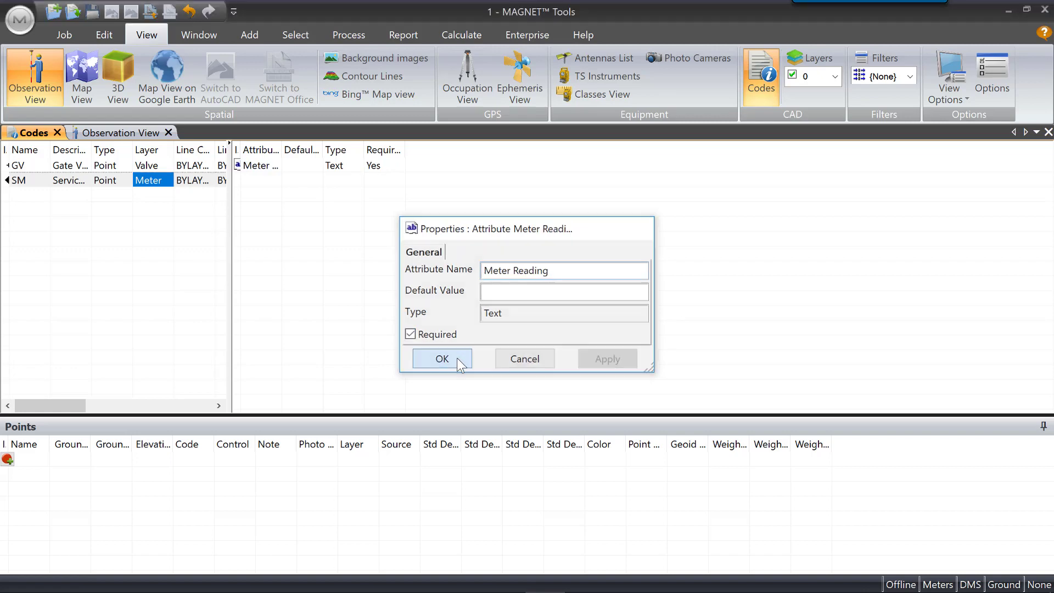
Add a required Date/Time attribute named Date Of Install to the SM code and save it.
right_click(157, 181)
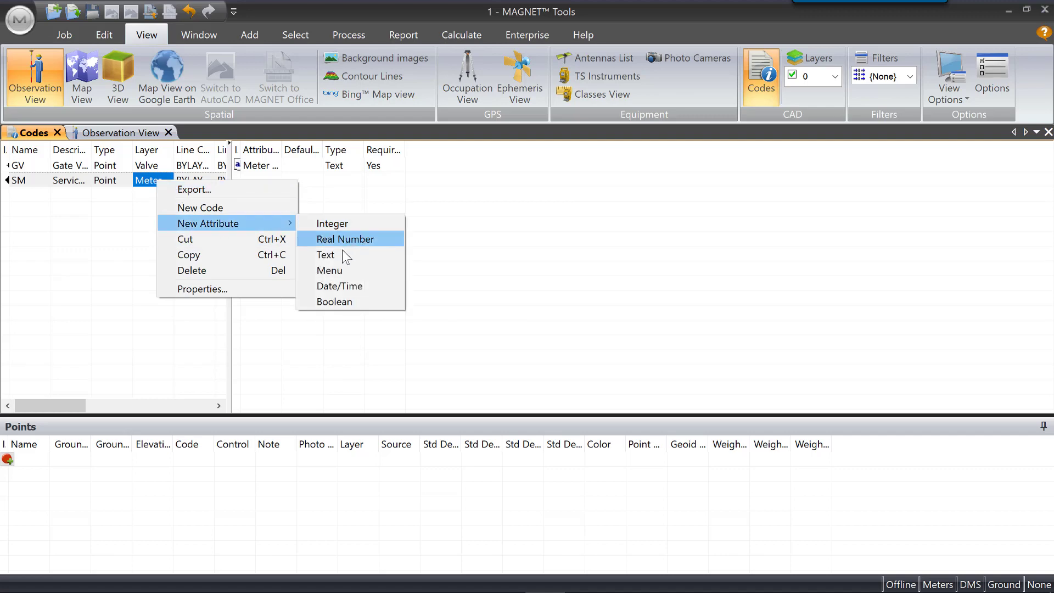
left_click(340, 285)
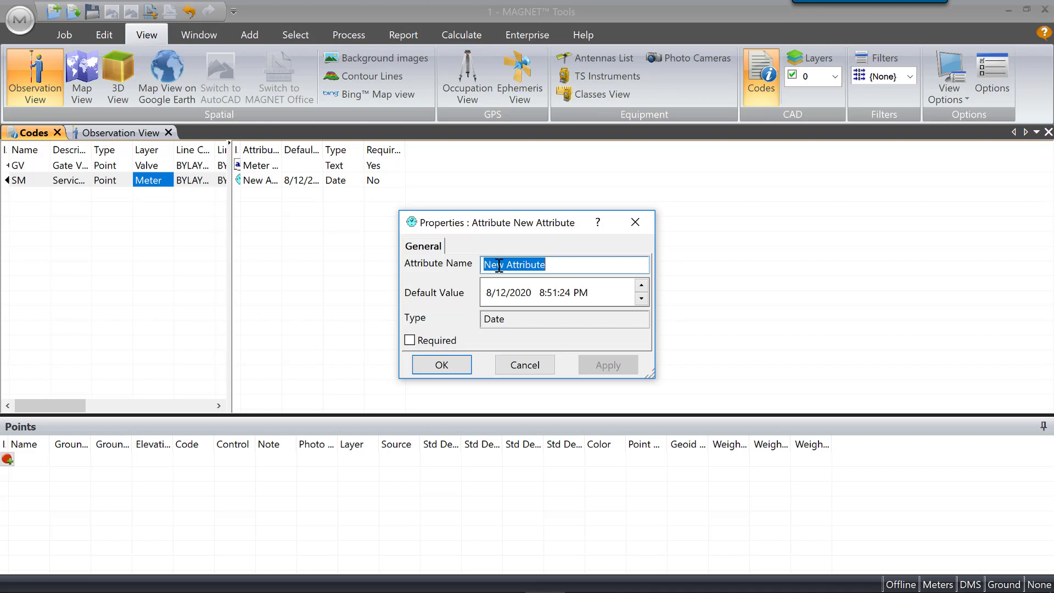
type("Date O")
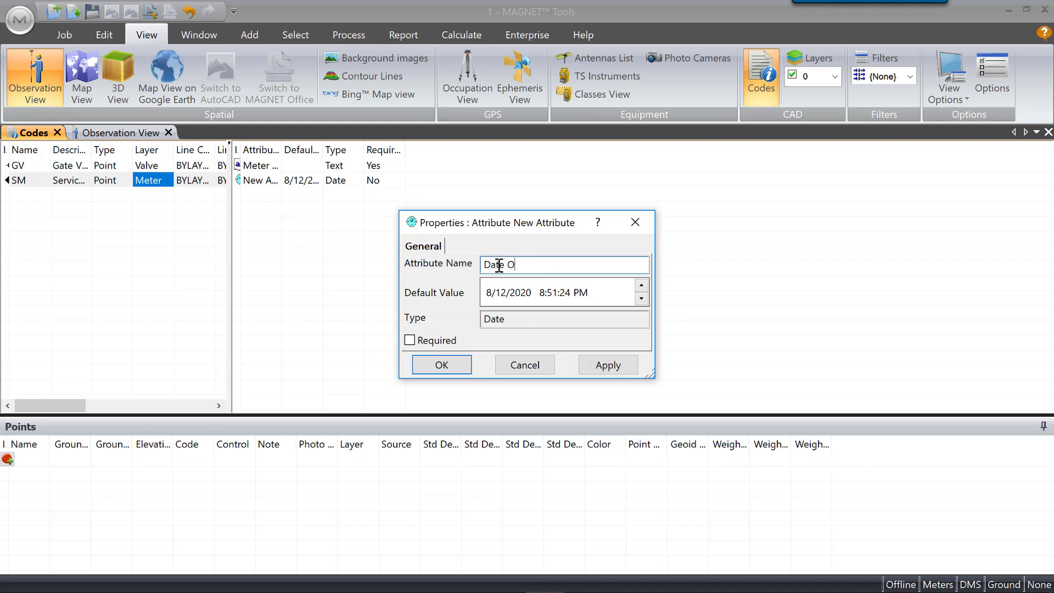
type("f Install")
left_click(509, 295)
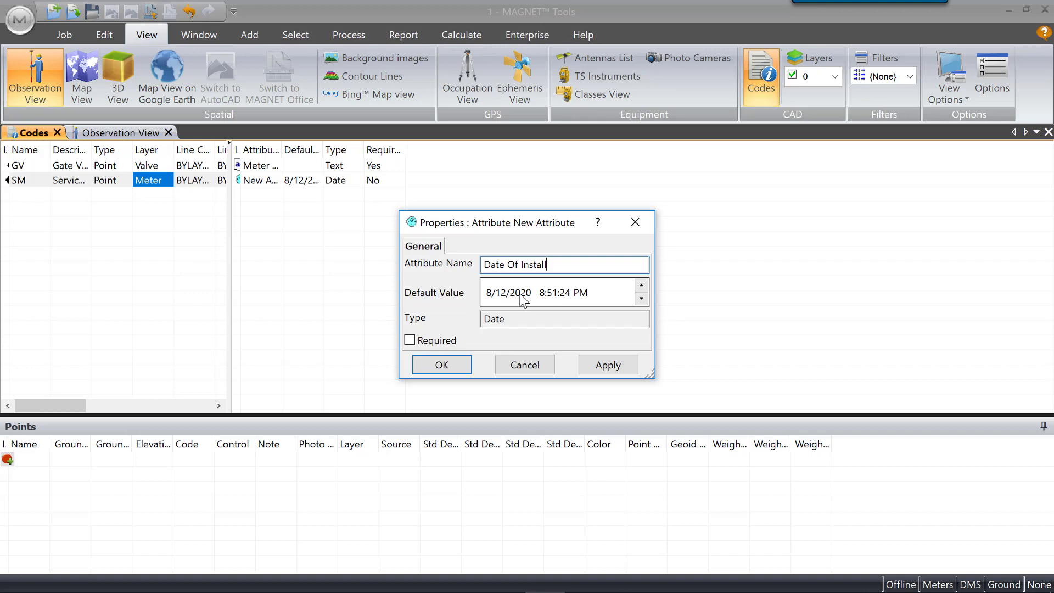
left_click(435, 341)
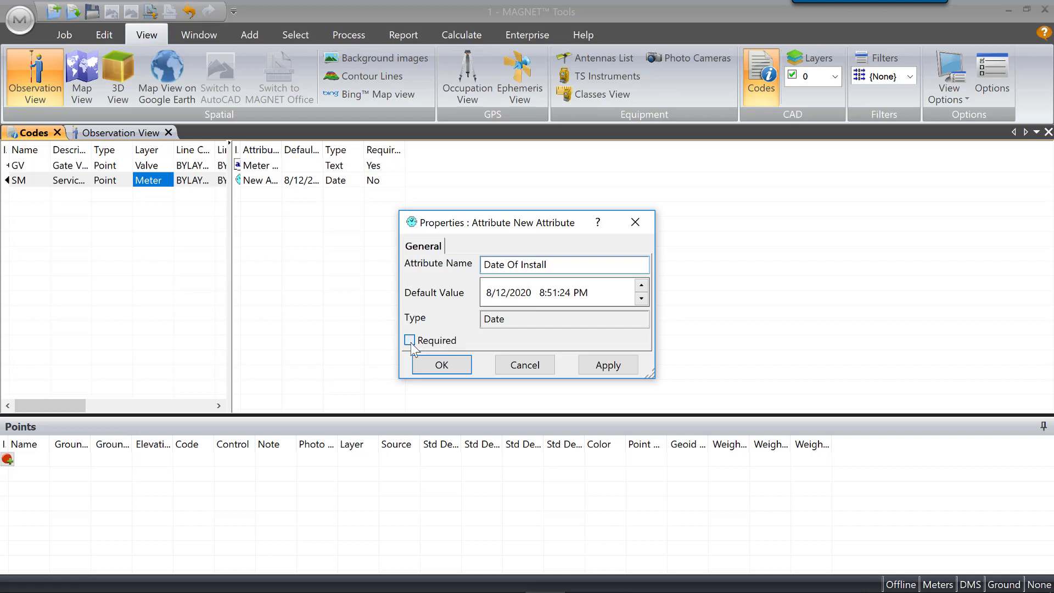
left_click(604, 364)
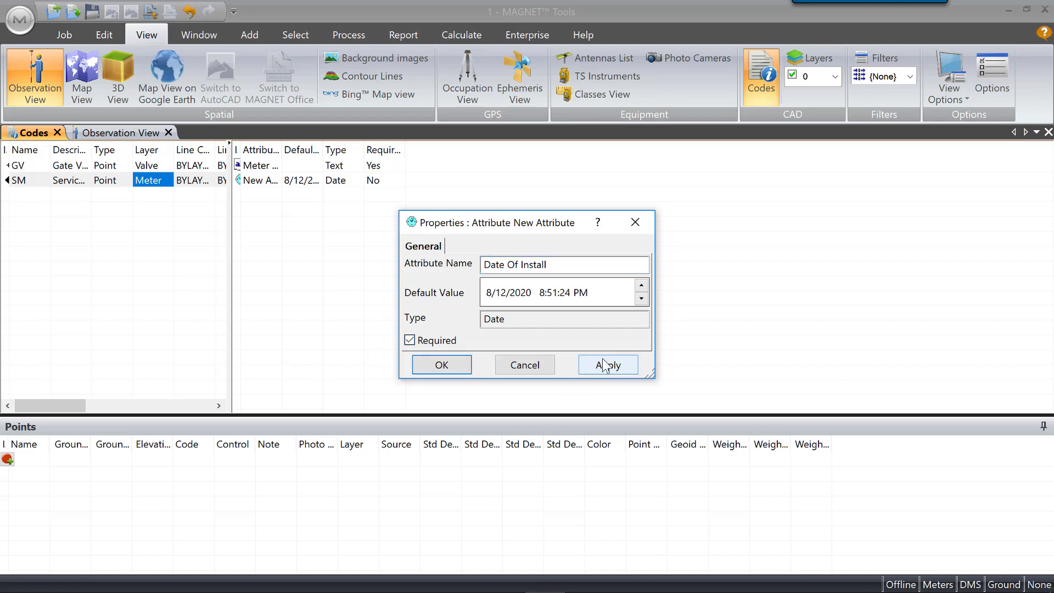
left_click(448, 367)
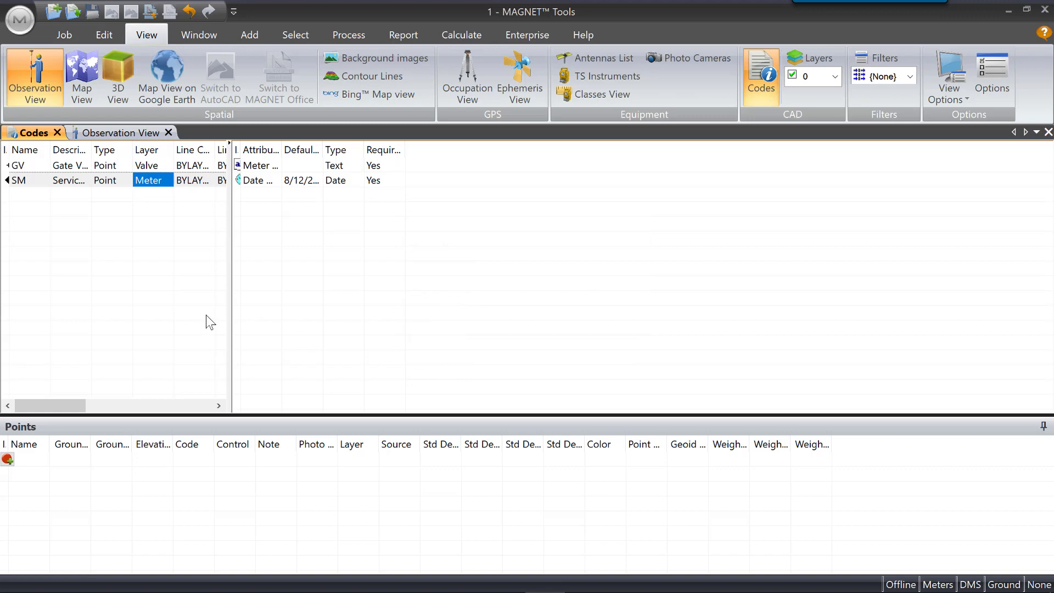
Start a new line code named WL with description Water Line and layer Water Line.
right_click(116, 252)
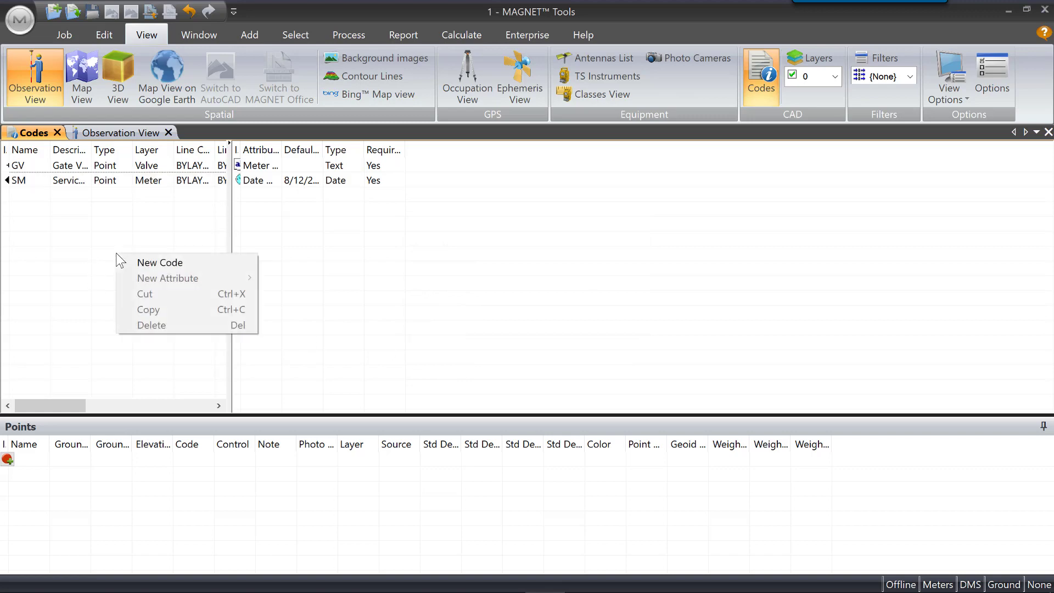
left_click(149, 264)
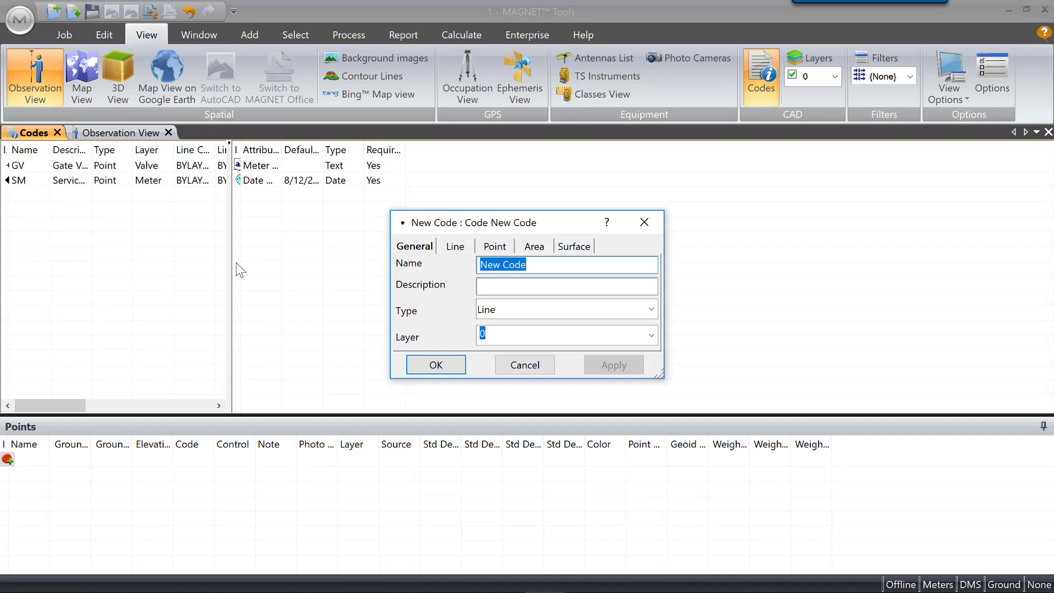
type("Water")
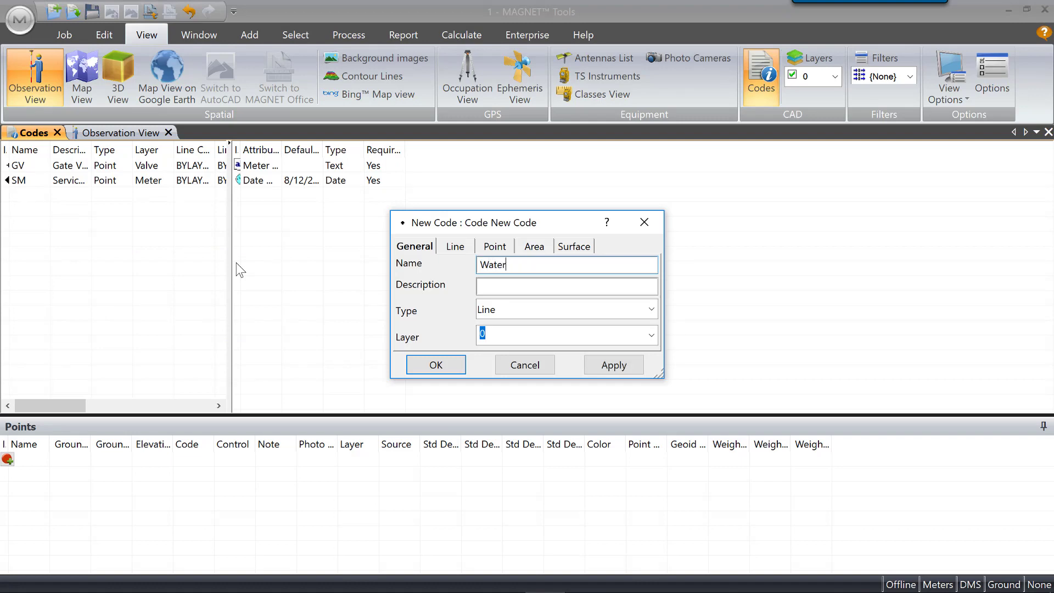
key("BackSpace")
key("BackSpace")
key("BackSpace")
key("BackSpace")
type("L")
type("Water Li")
type("ne")
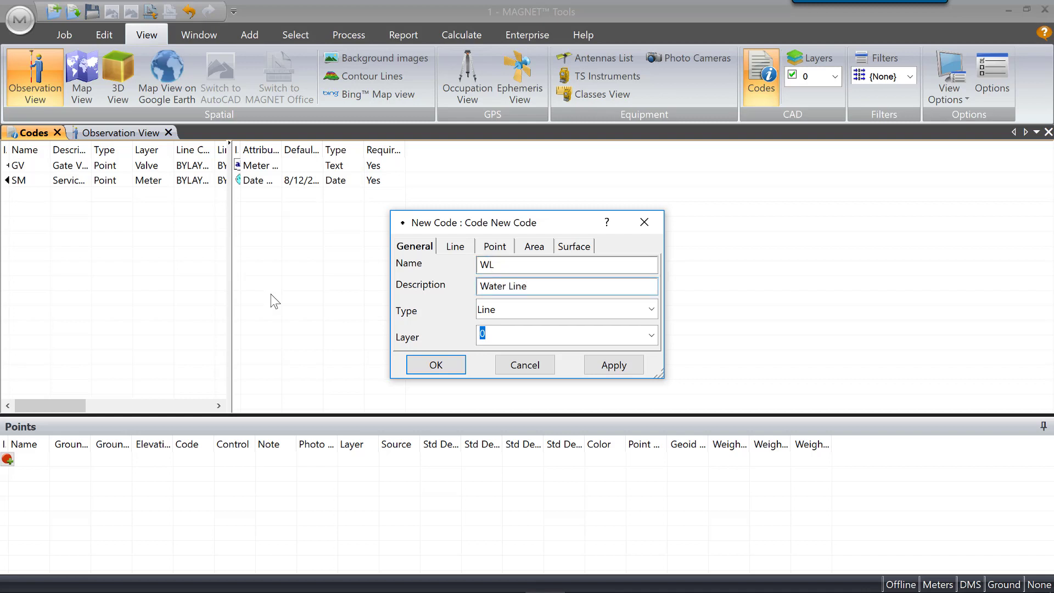
left_click_drag(507, 338, 468, 339)
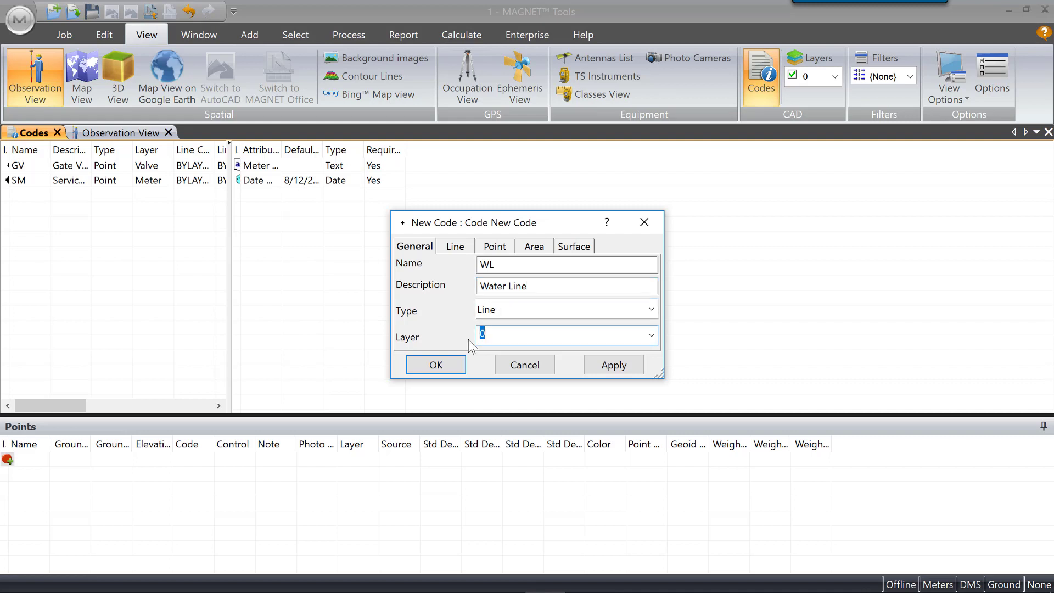
type("Water Line")
Give the WL code a blue line color, a dash-dot line style and a 2 pt line width.
left_click(456, 248)
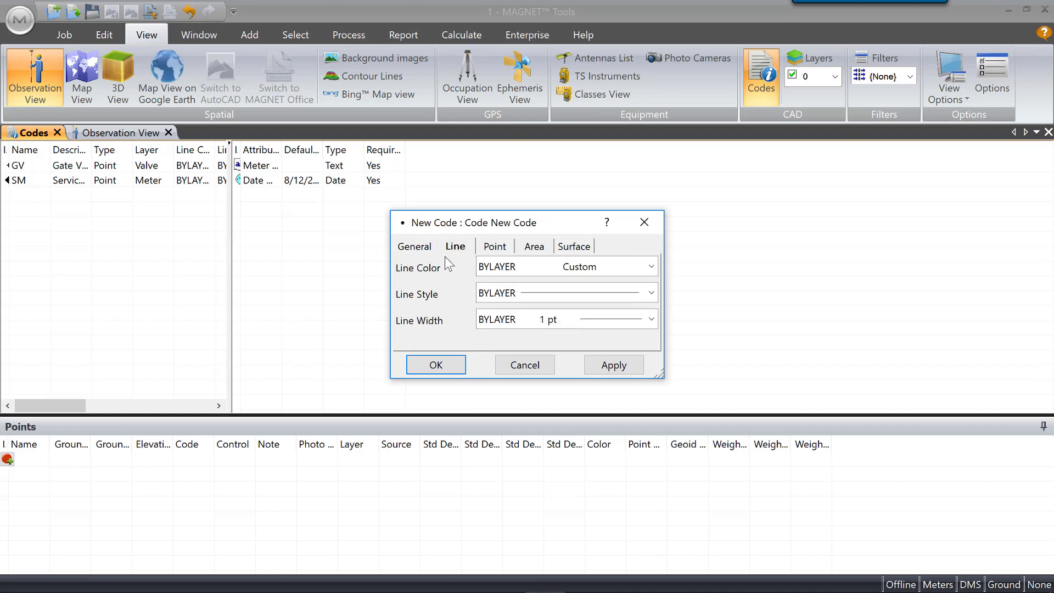
left_click(652, 266)
left_click(574, 334)
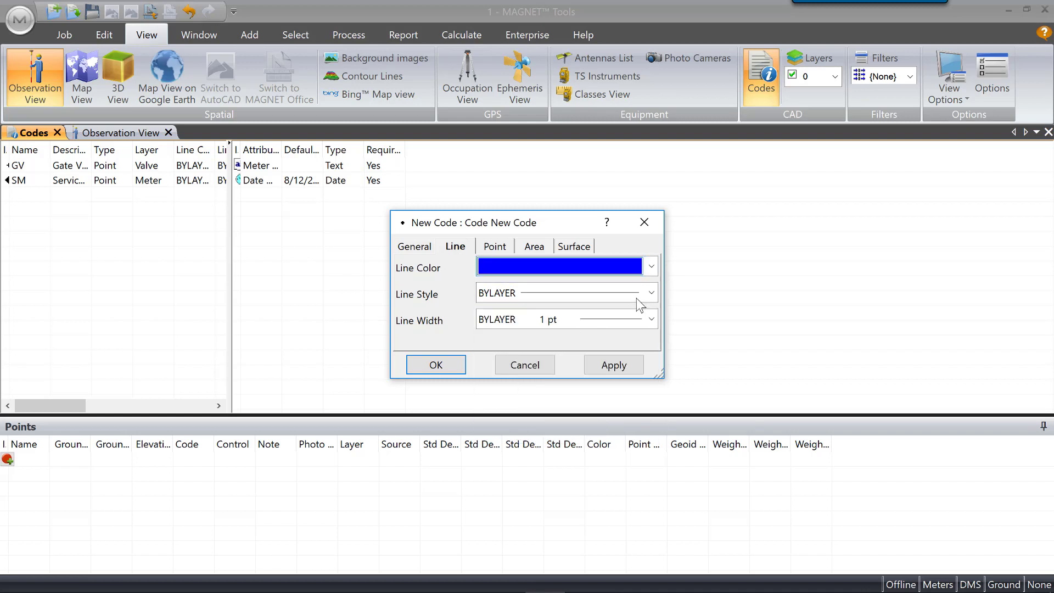
left_click(626, 295)
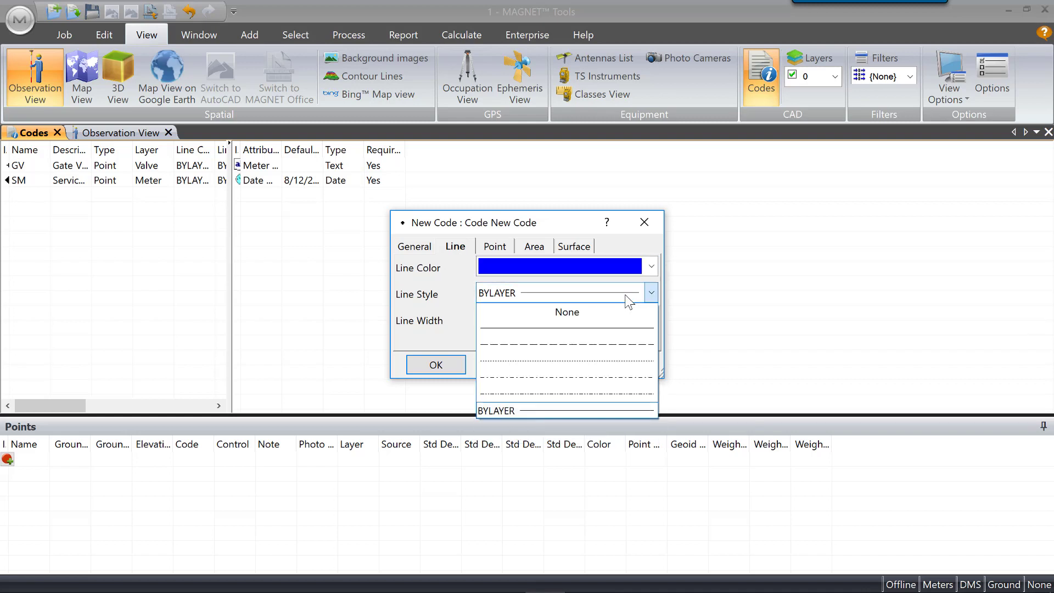
left_click(545, 377)
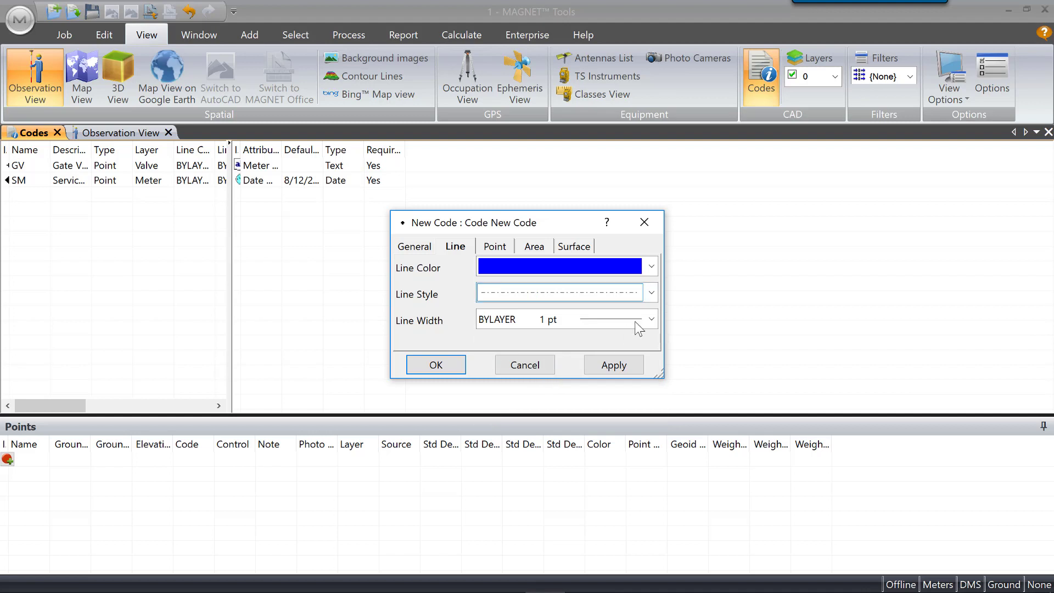
left_click(650, 319)
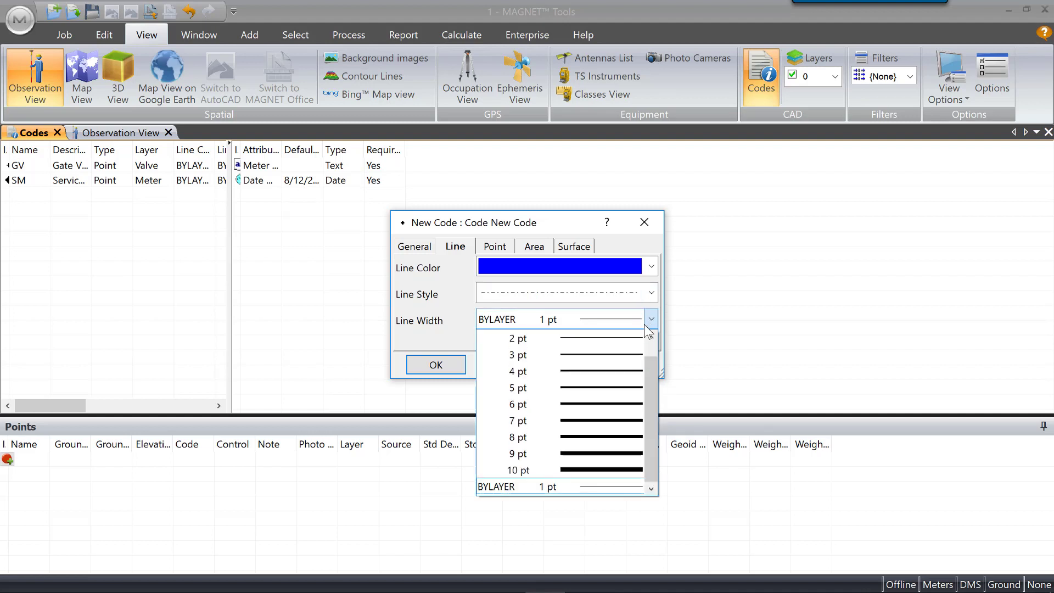
left_click(590, 342)
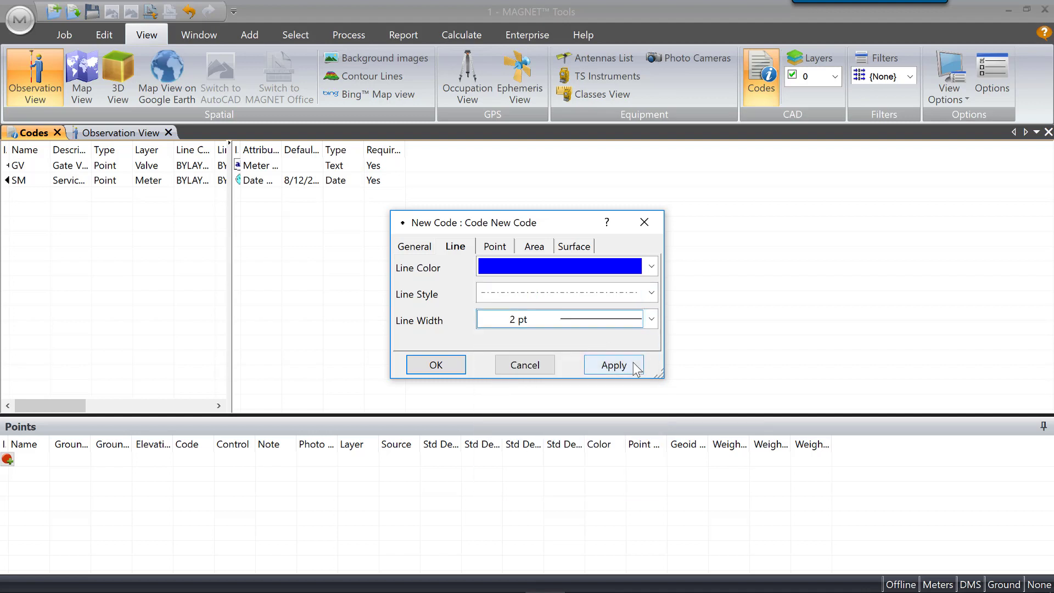
Turn off Use in surface and Breakline for the WL code and save the code.
left_click(496, 248)
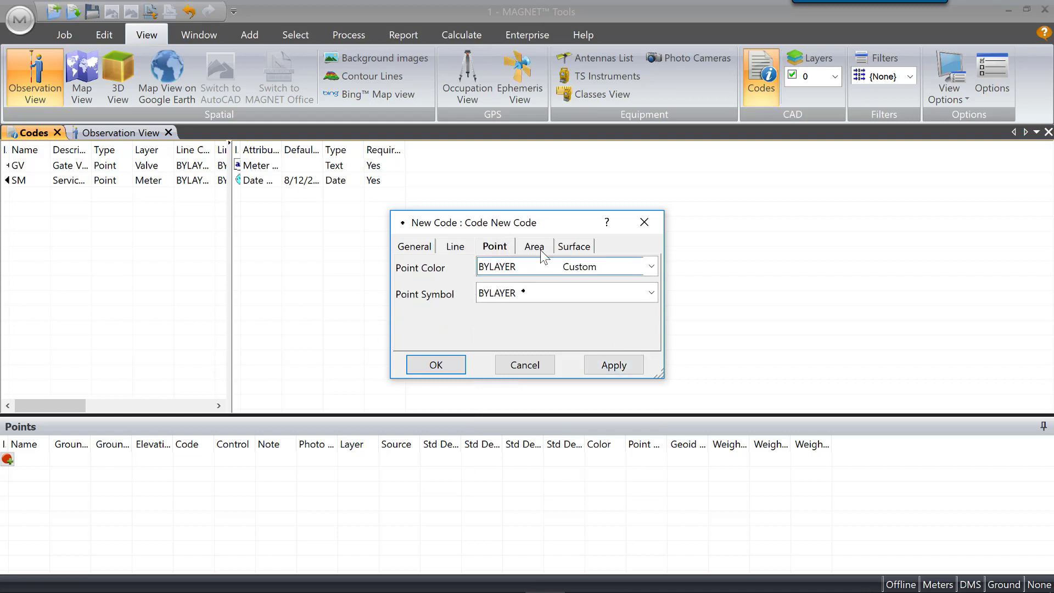
left_click(538, 249)
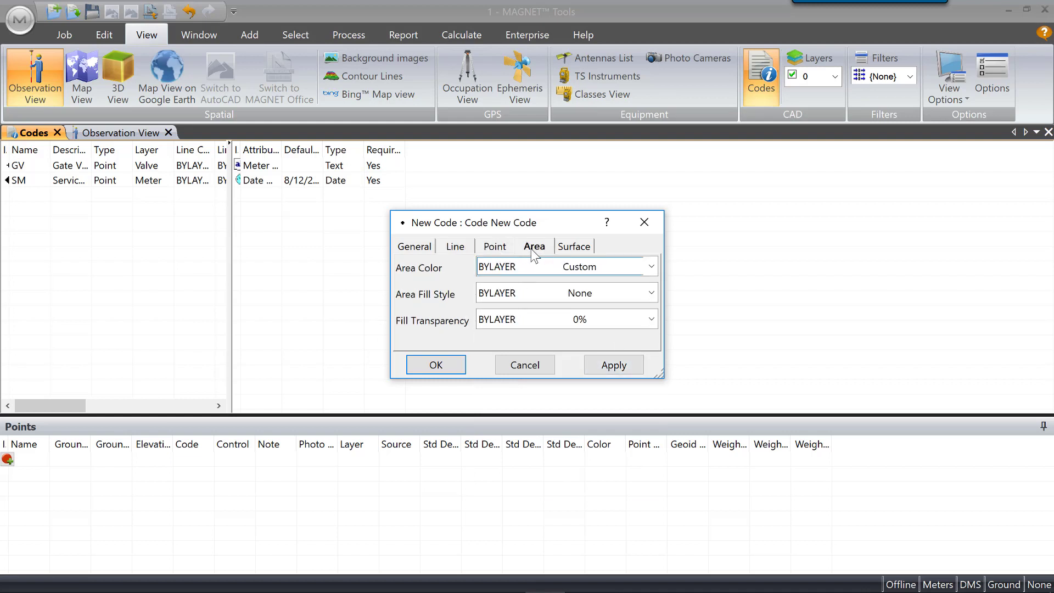
left_click(577, 248)
left_click(401, 264)
left_click(400, 284)
left_click(614, 367)
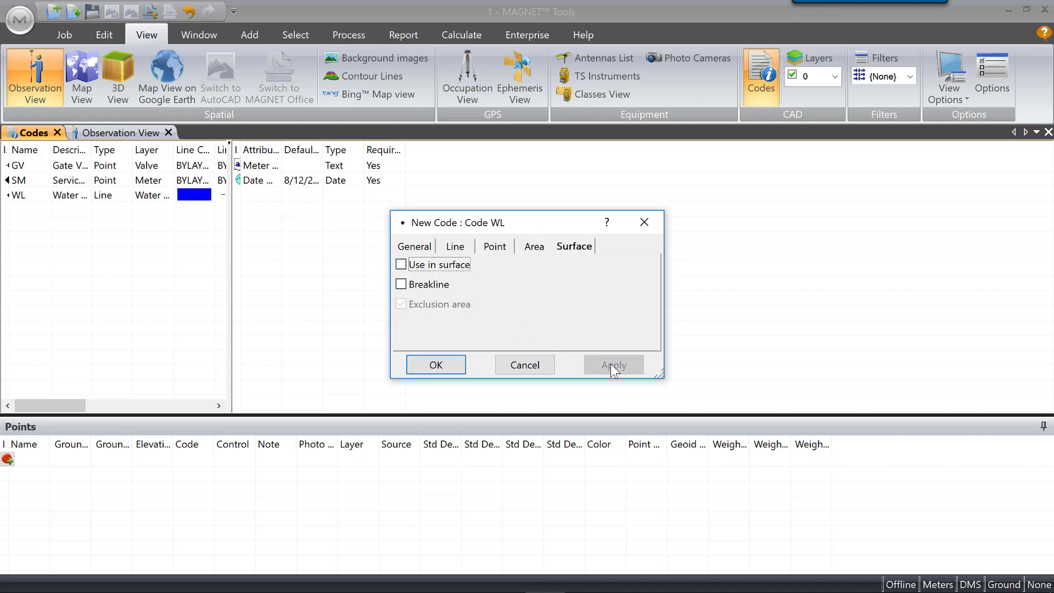
left_click(443, 364)
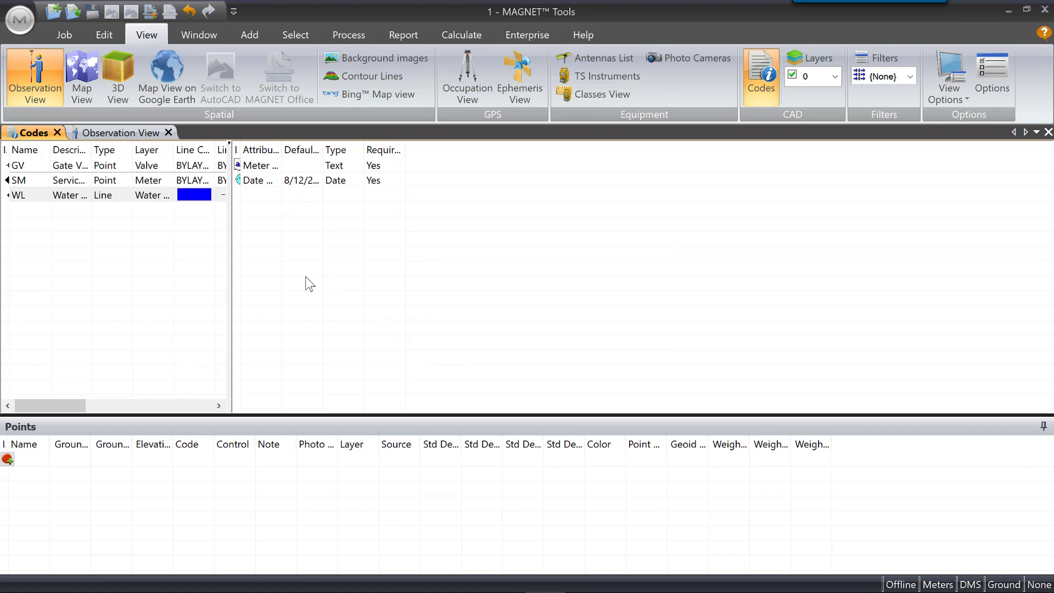
Review the style and surface columns of all codes and check the layer assigned to each code.
left_click_drag(231, 218, 716, 226)
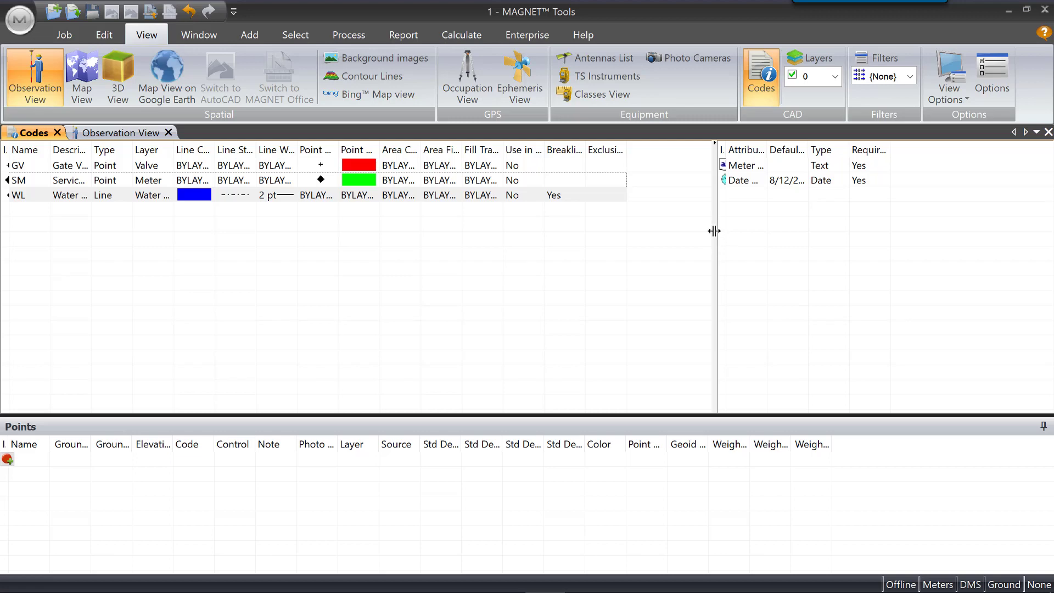
left_click_drag(715, 227, 231, 250)
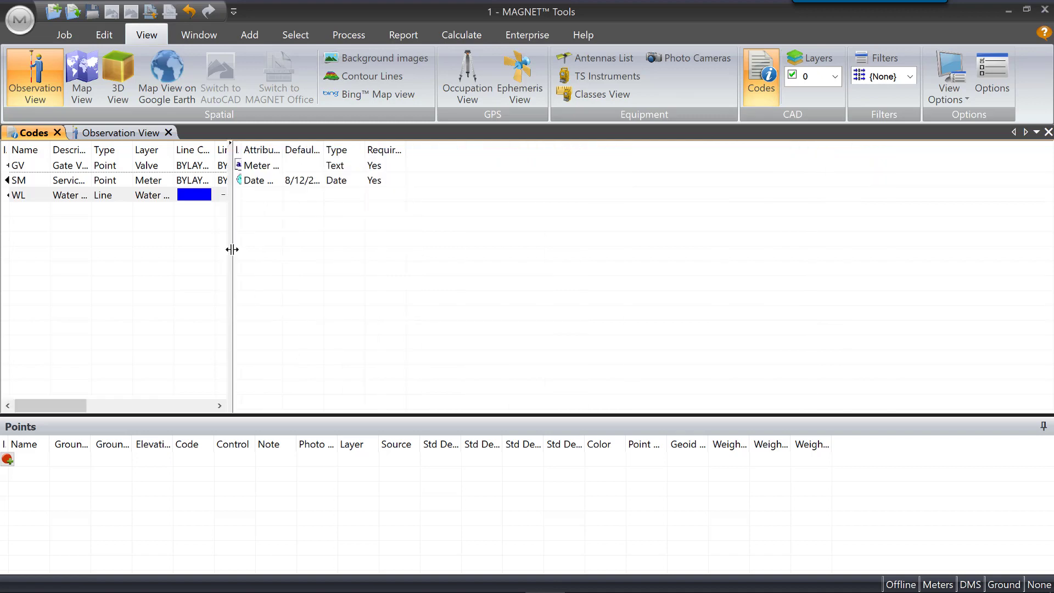
left_click(144, 198)
left_click(144, 197)
left_click(152, 171)
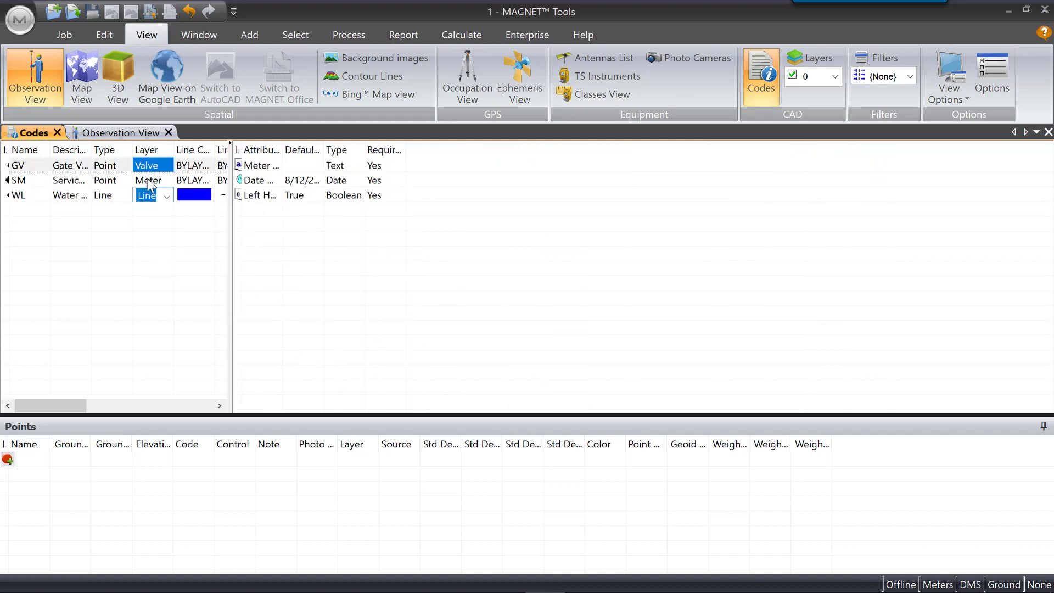
left_click(165, 182)
left_click(166, 182)
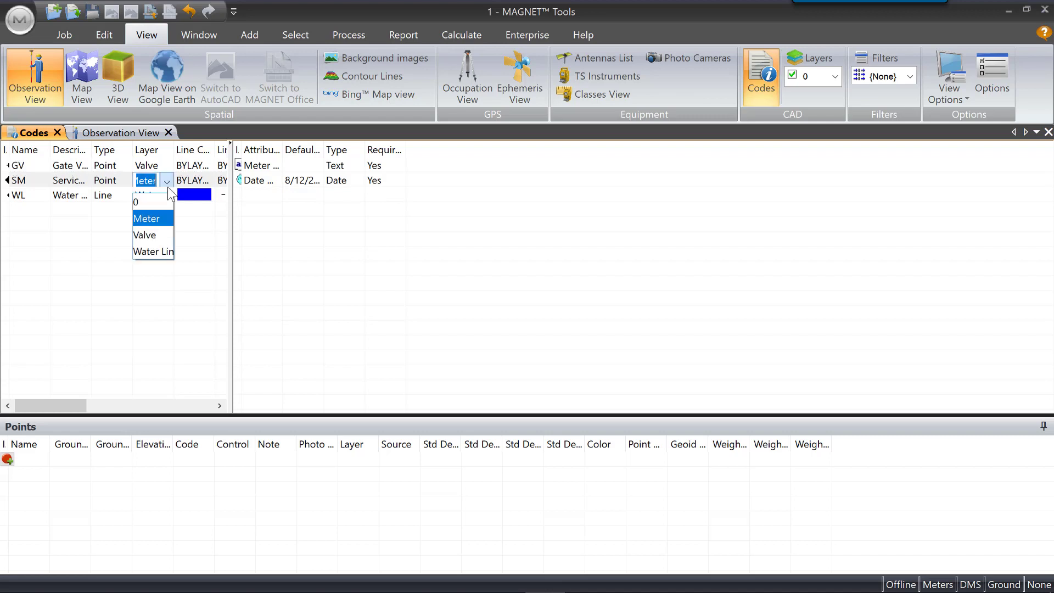
left_click(154, 152)
key("Down")
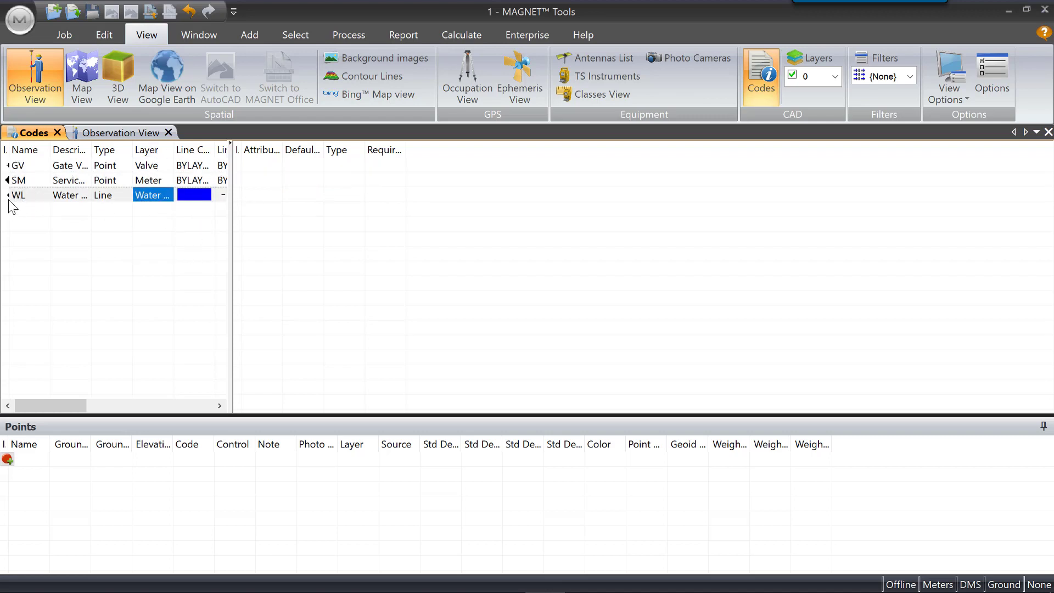
Add a new Menu attribute named Material to the WL code.
right_click(98, 196)
mouse_move(161, 241)
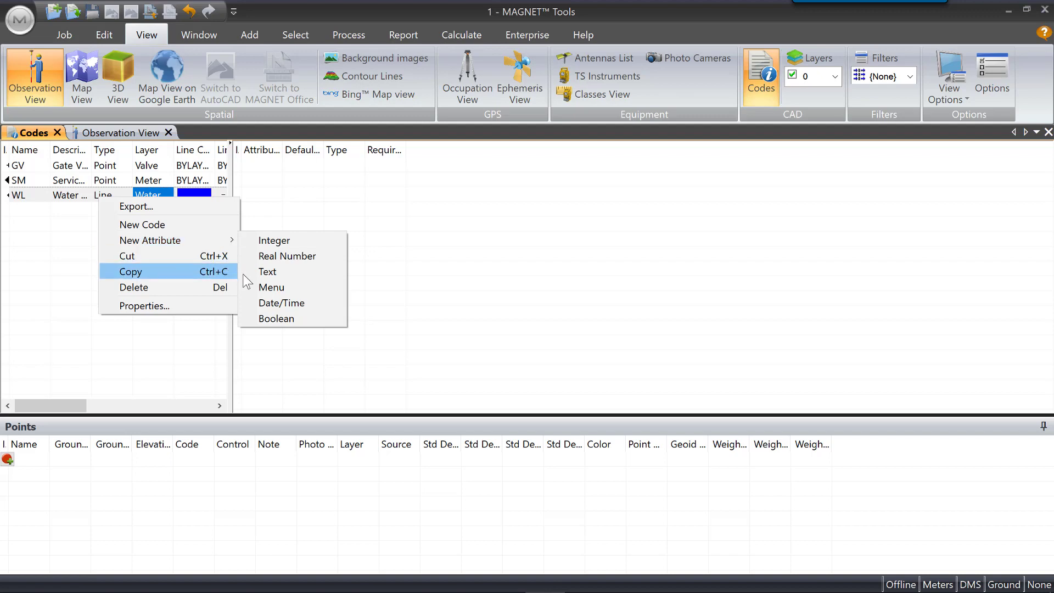
left_click(269, 288)
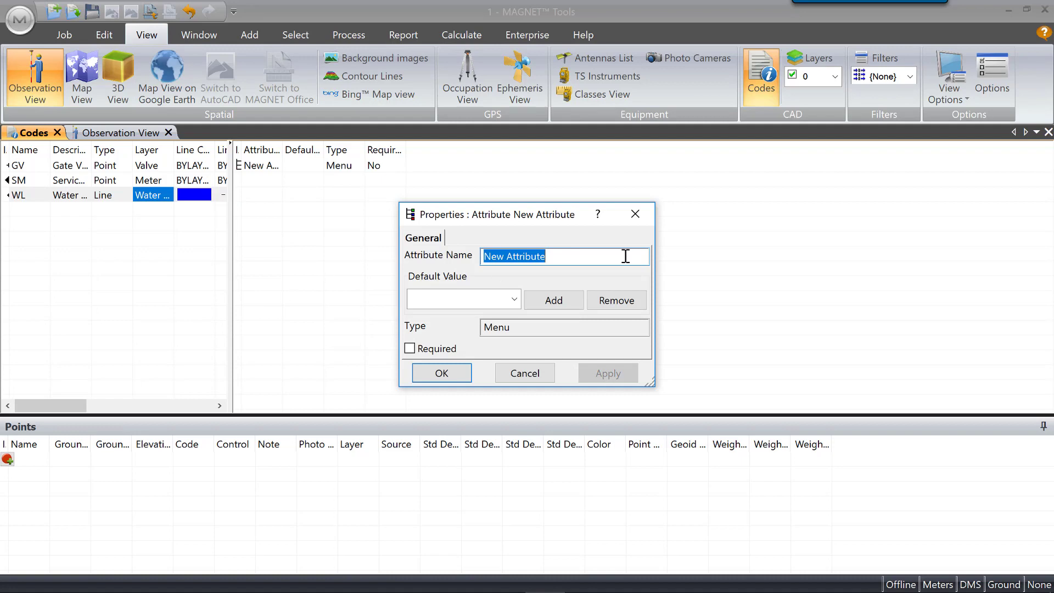
type("Material")
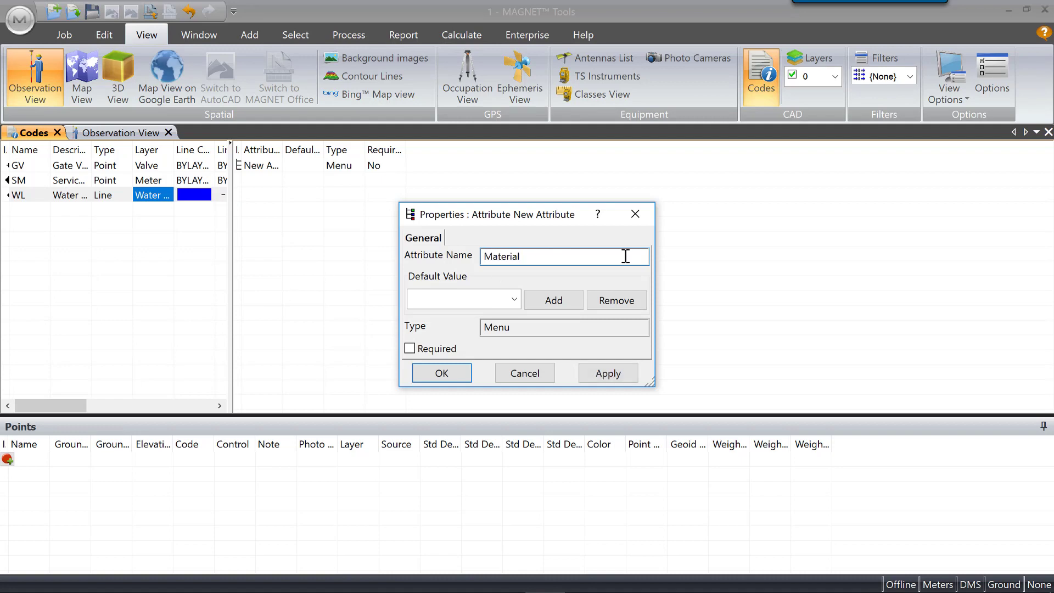
Add Copper, Concrete and PVC as the menu values of the Material attribute.
left_click(514, 300)
left_click(454, 300)
type("Copper")
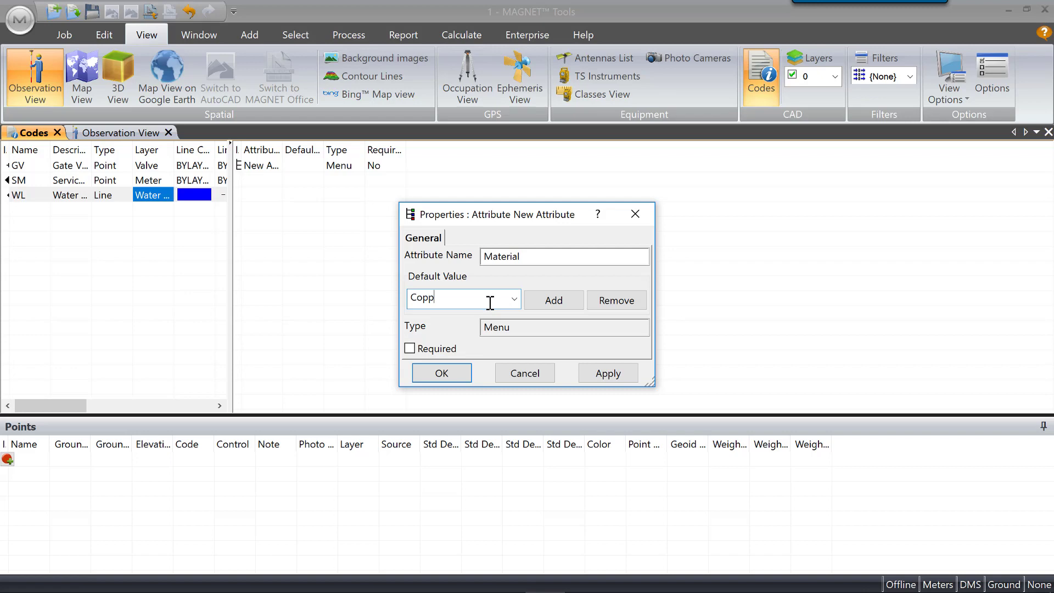
left_click(554, 297)
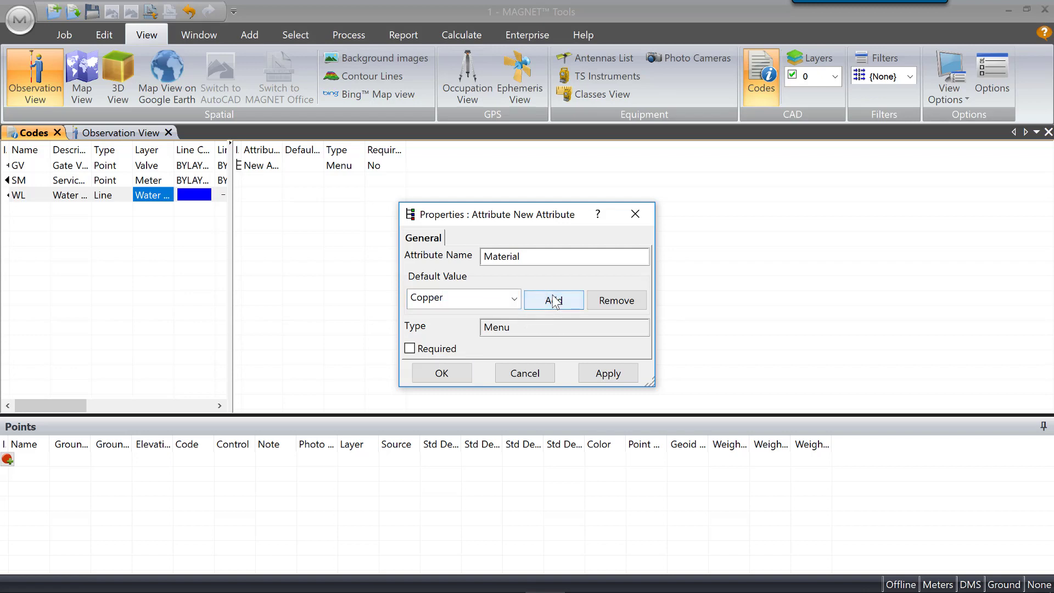
left_click_drag(466, 301, 372, 298)
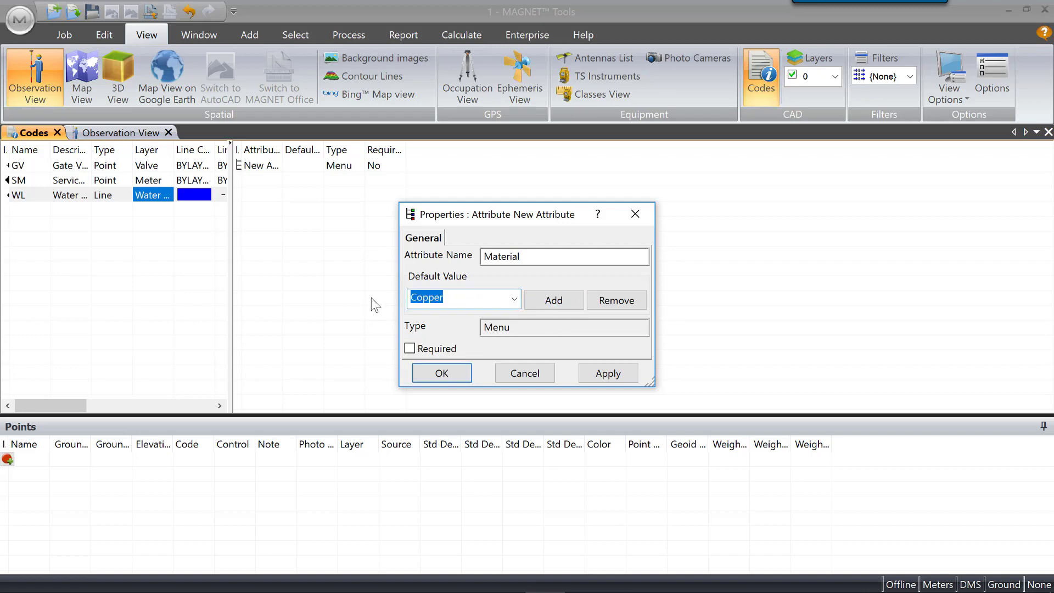
type("Concrete")
left_click(567, 300)
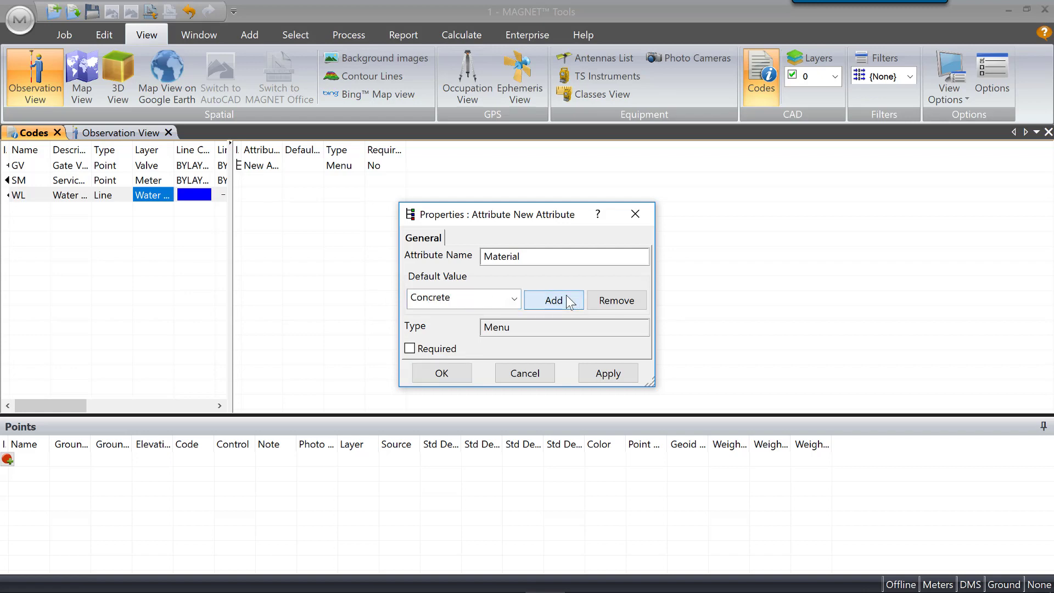
type("PVC")
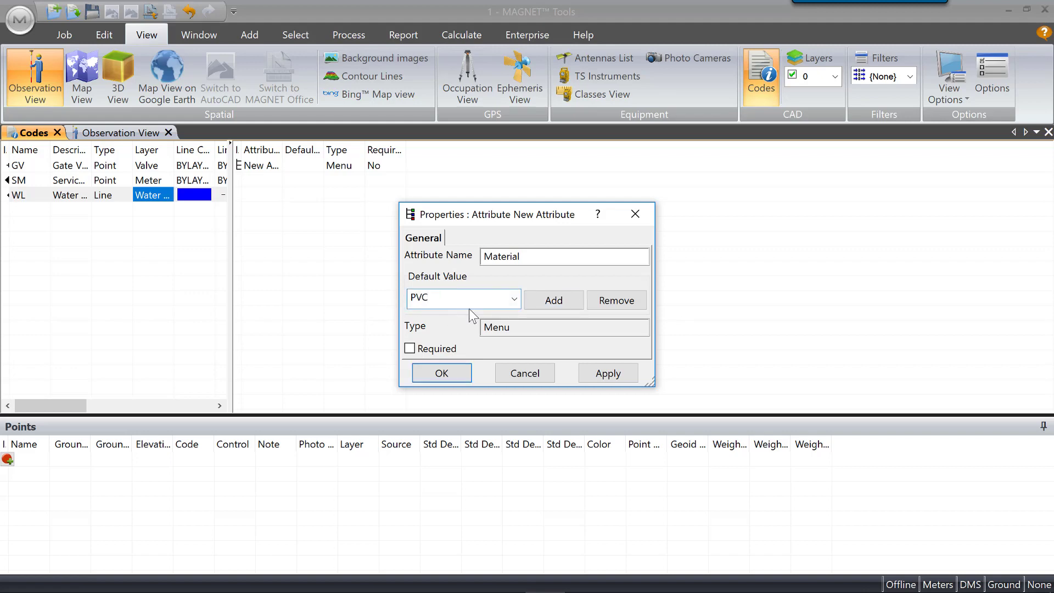
left_click(552, 305)
Choose PVC as the Material attribute's default value, make the attribute required and save it.
left_click(514, 299)
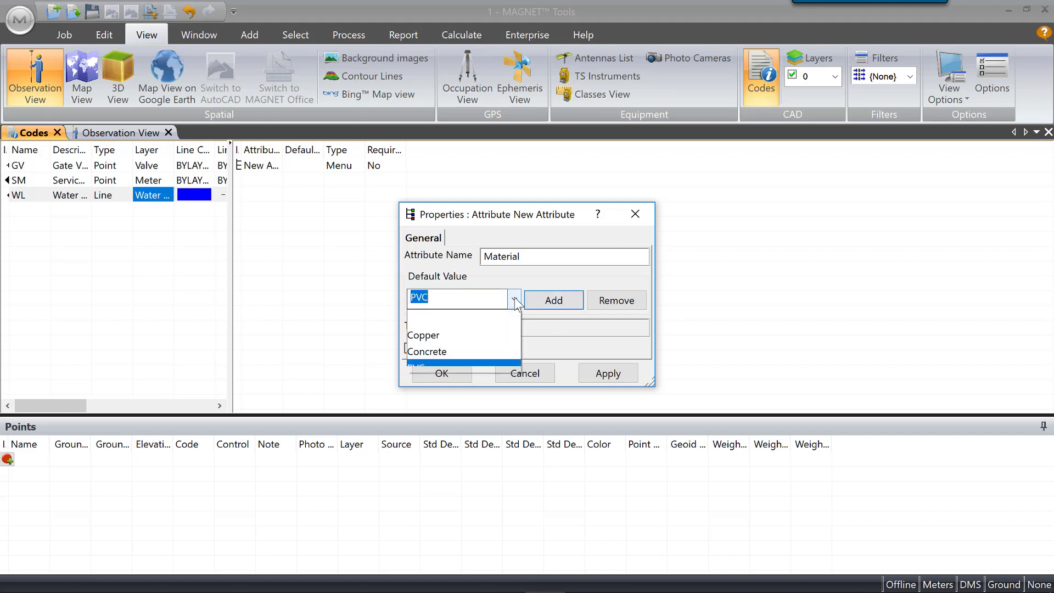
left_click(439, 334)
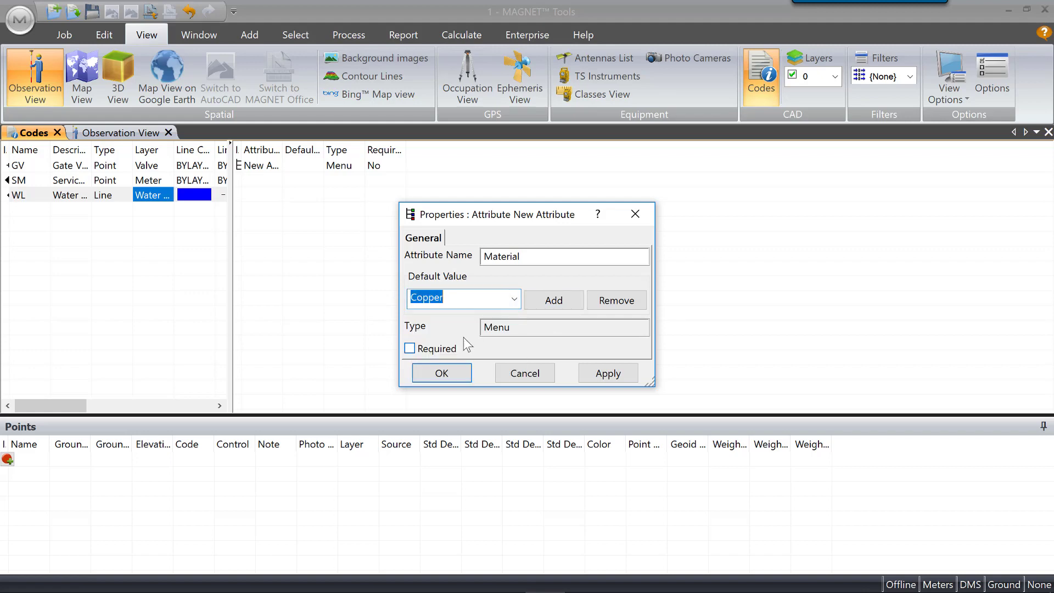
left_click(513, 299)
left_click(427, 369)
left_click(409, 348)
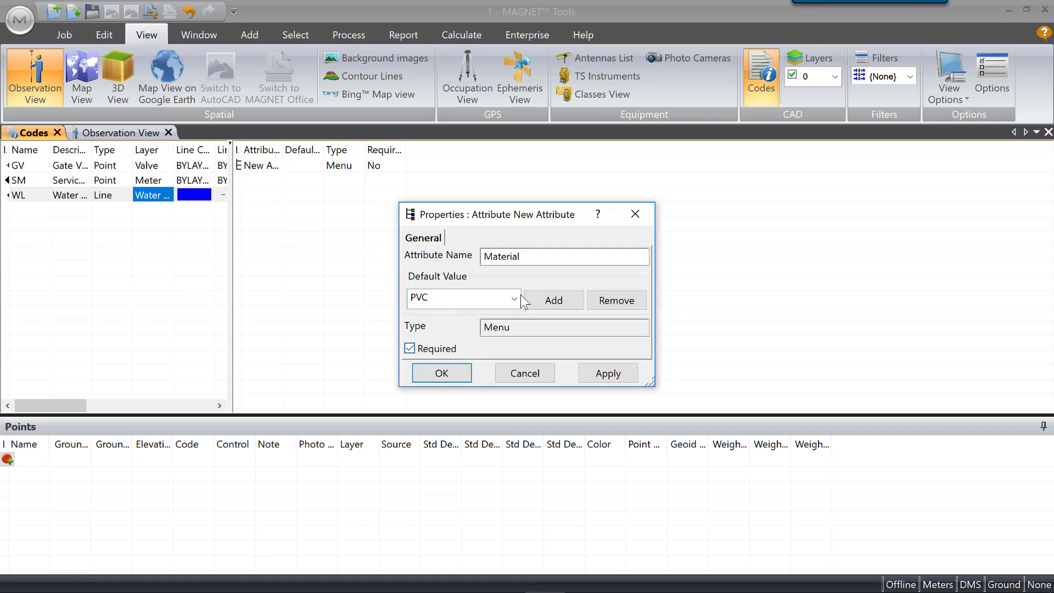
left_click(608, 373)
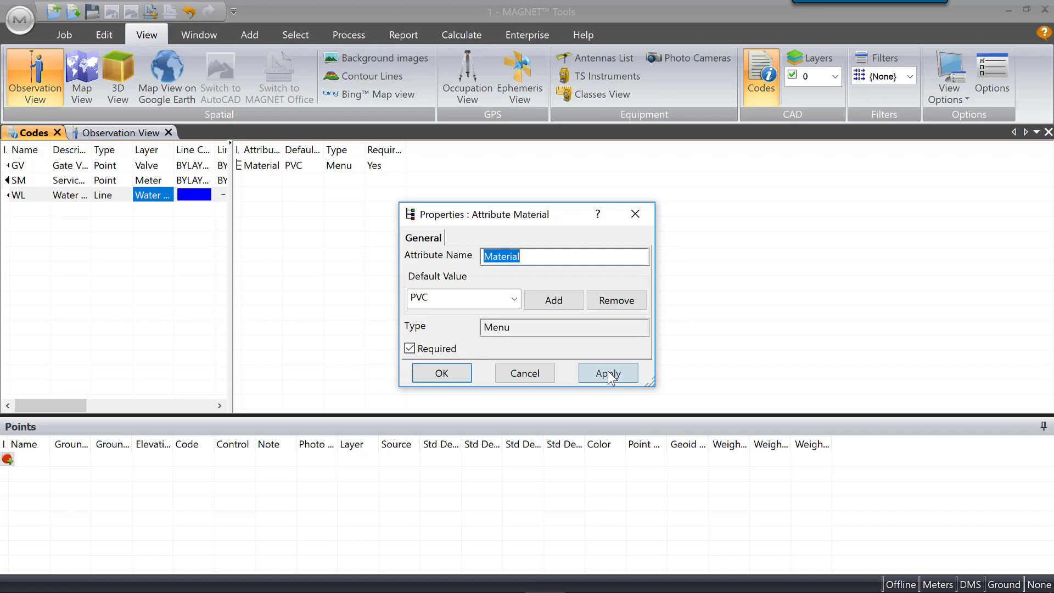
left_click(438, 376)
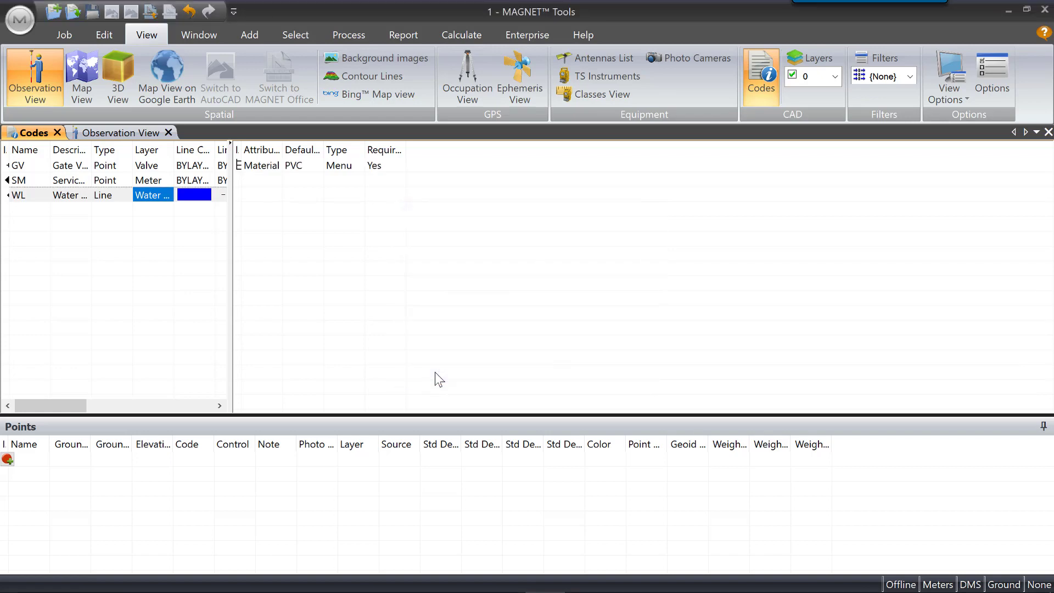
Add a required Text attribute named Pipe Diameter with default value 6 Inch to the WL code and apply it.
right_click(159, 197)
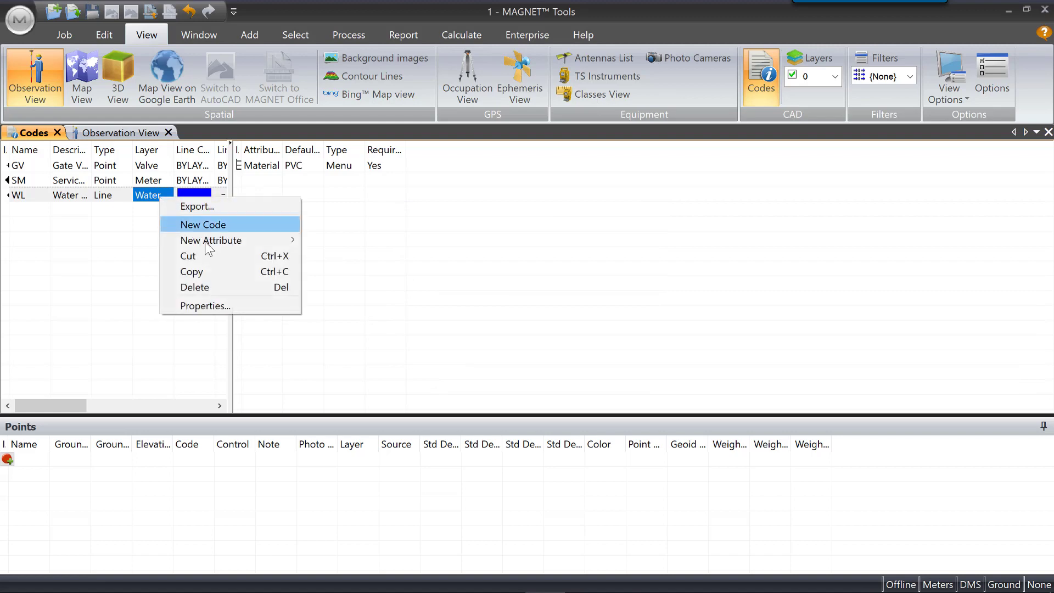
mouse_move(225, 239)
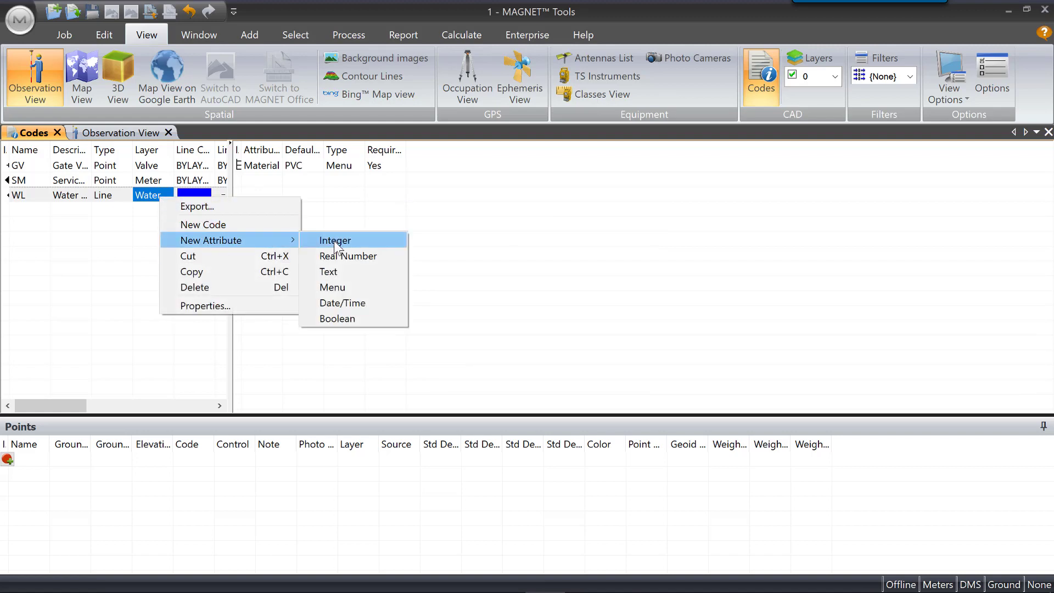
left_click(332, 272)
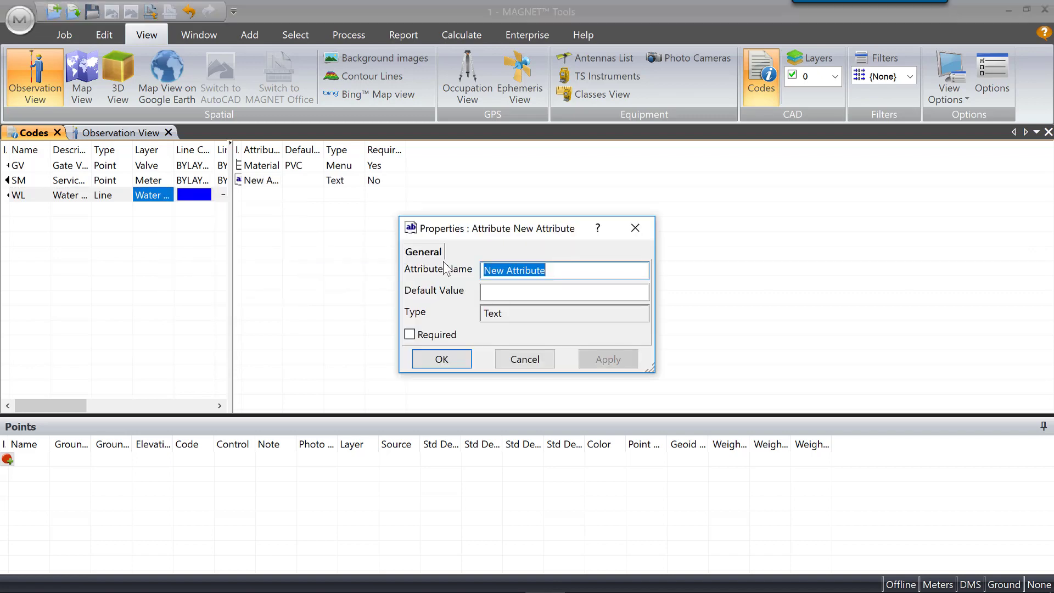
type("Pi")
key("BackSpace")
type("i")
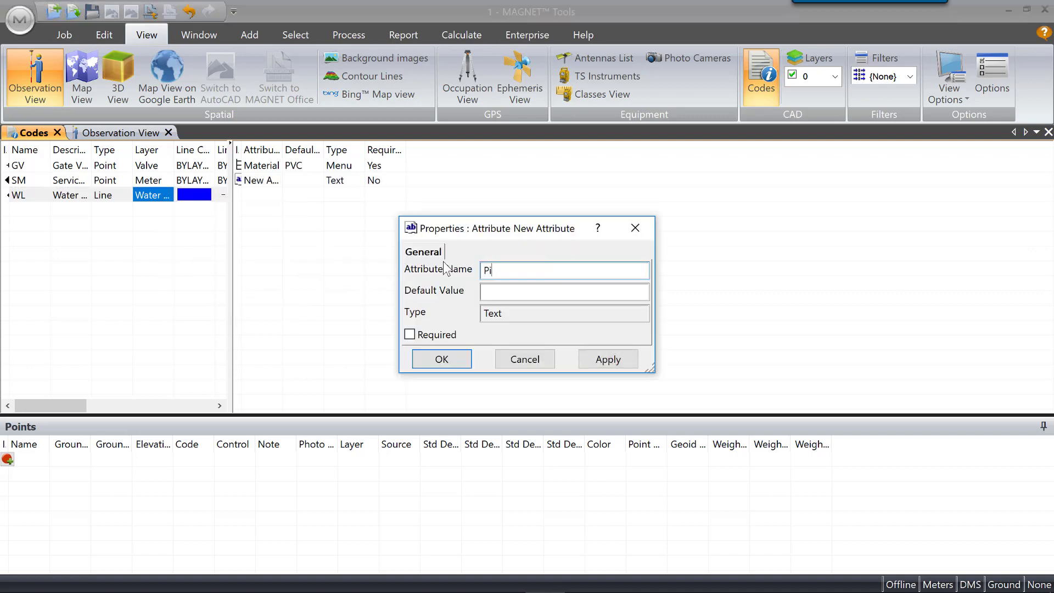
type("pe Diameter")
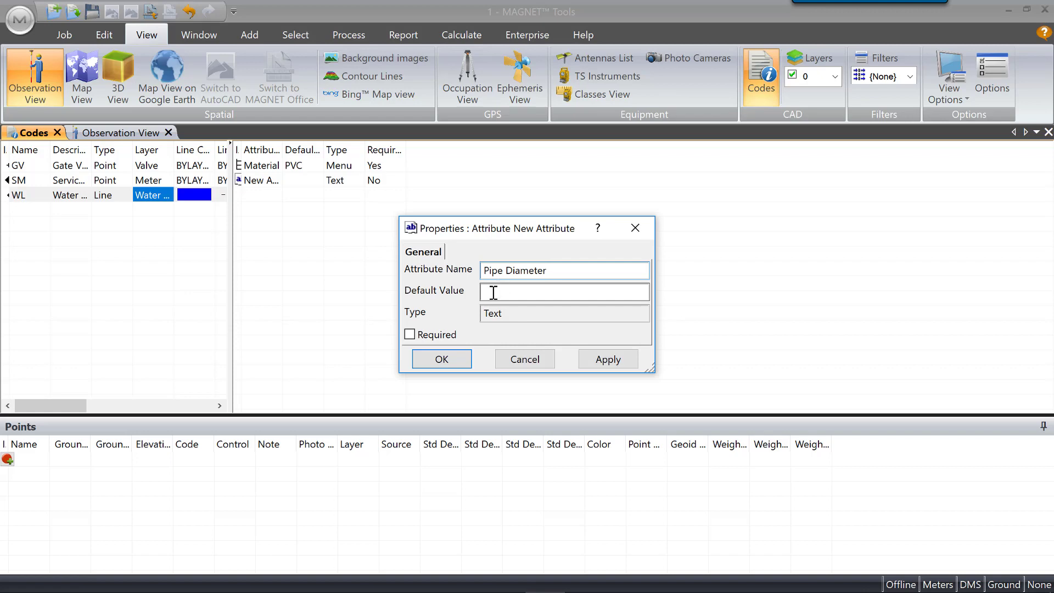
left_click(514, 291)
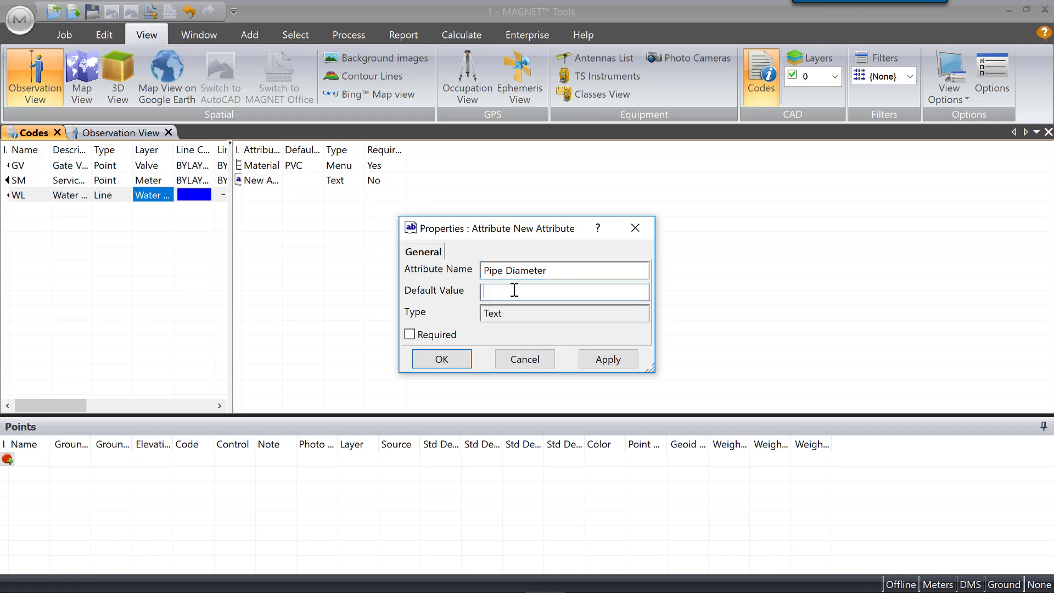
type("6 Inch")
left_click(409, 334)
left_click(607, 359)
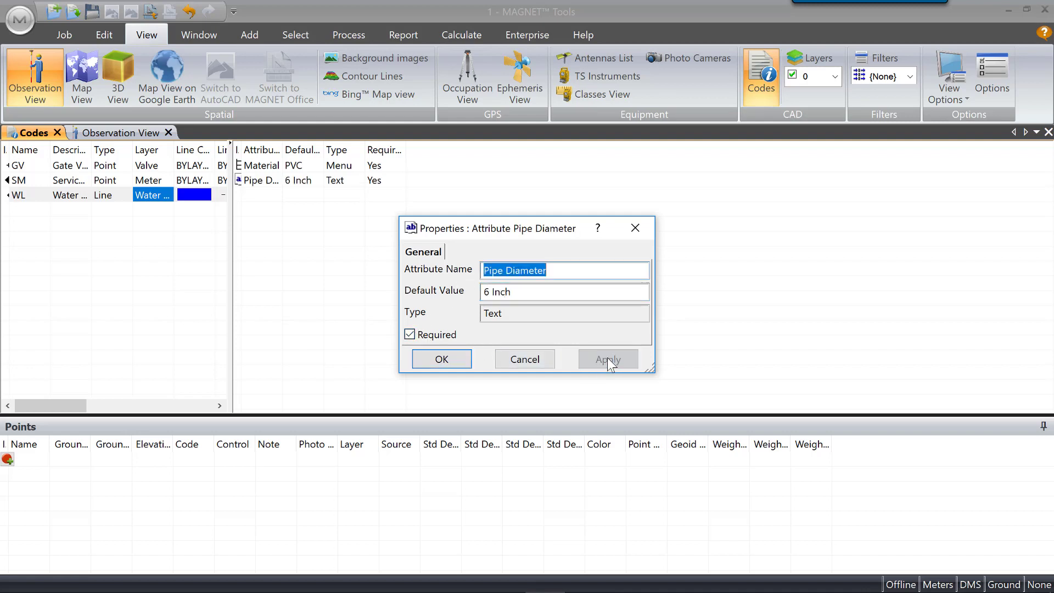
Confirm the Pipe Diameter attribute's properties.
left_click(444, 359)
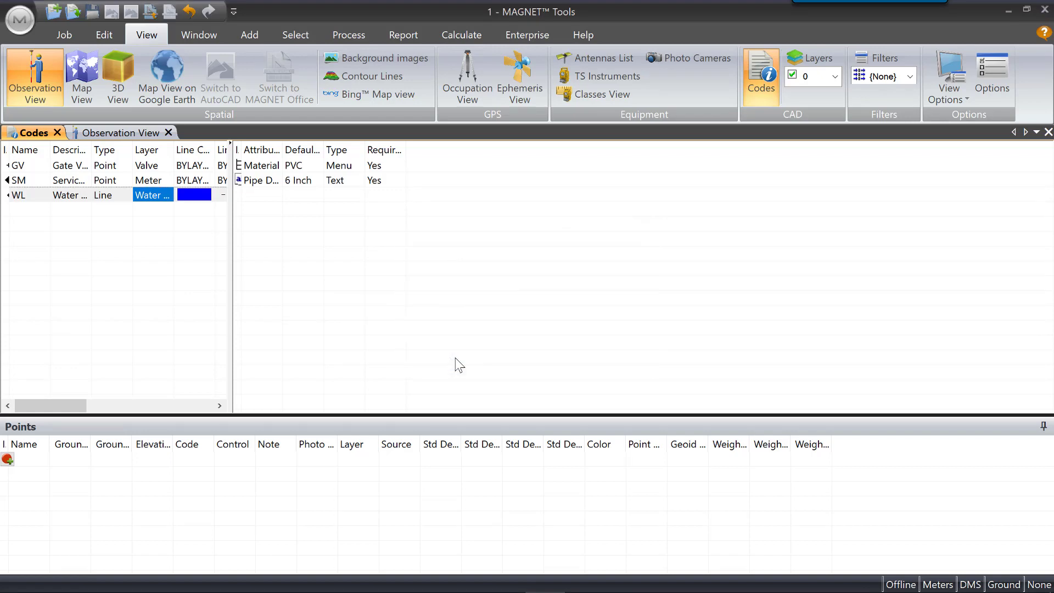
Examine the available attribute types and the attributes assigned to the GV, SM and WL codes.
right_click(118, 195)
mouse_move(172, 241)
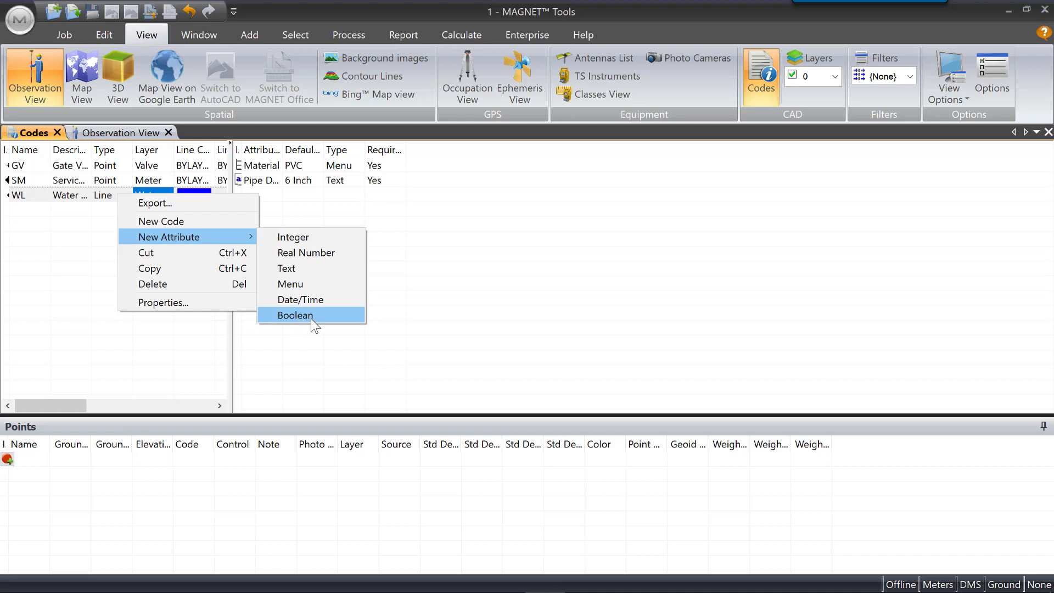
left_click(413, 246)
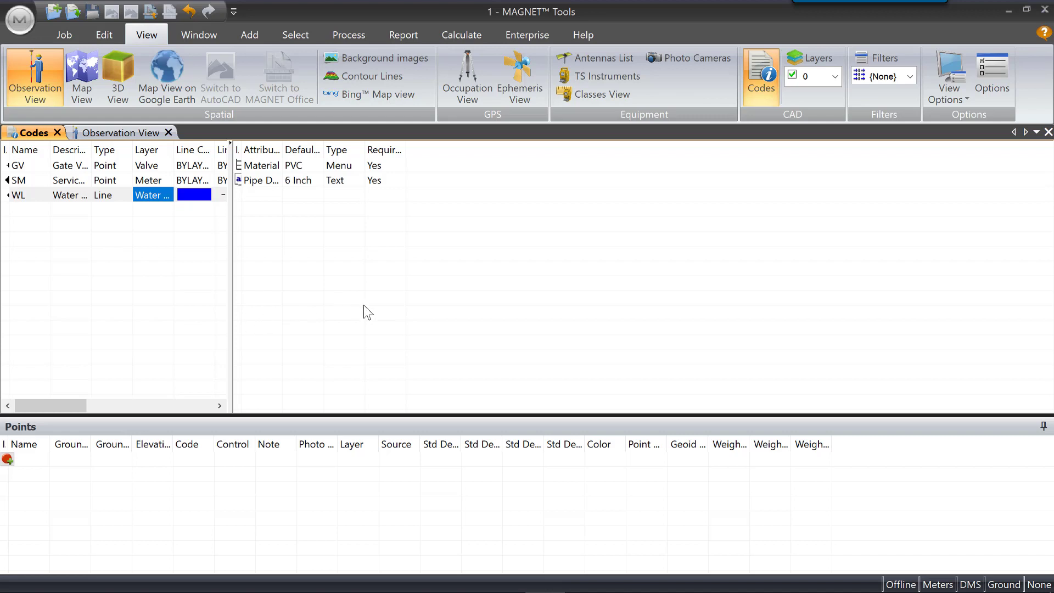
left_click(23, 164)
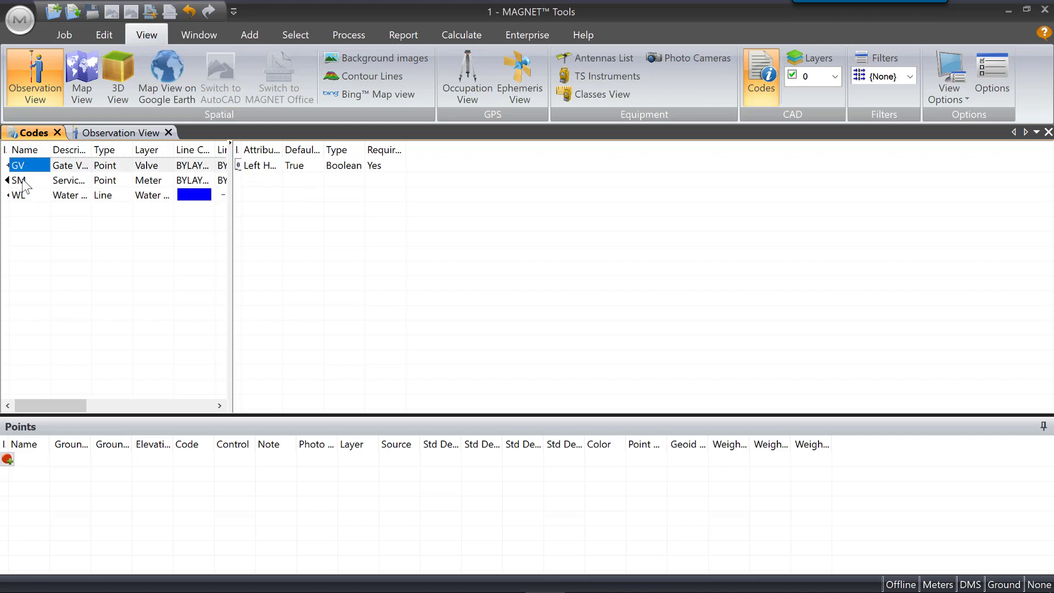
left_click(24, 185)
left_click(21, 197)
left_click(25, 165)
left_click(98, 266)
Export the GV, SM and WL codes in the XML Code/Layer Library format as Water Utility Codes List.xml, overwriting the existing file.
left_click(20, 161)
left_click(22, 193, "shift")
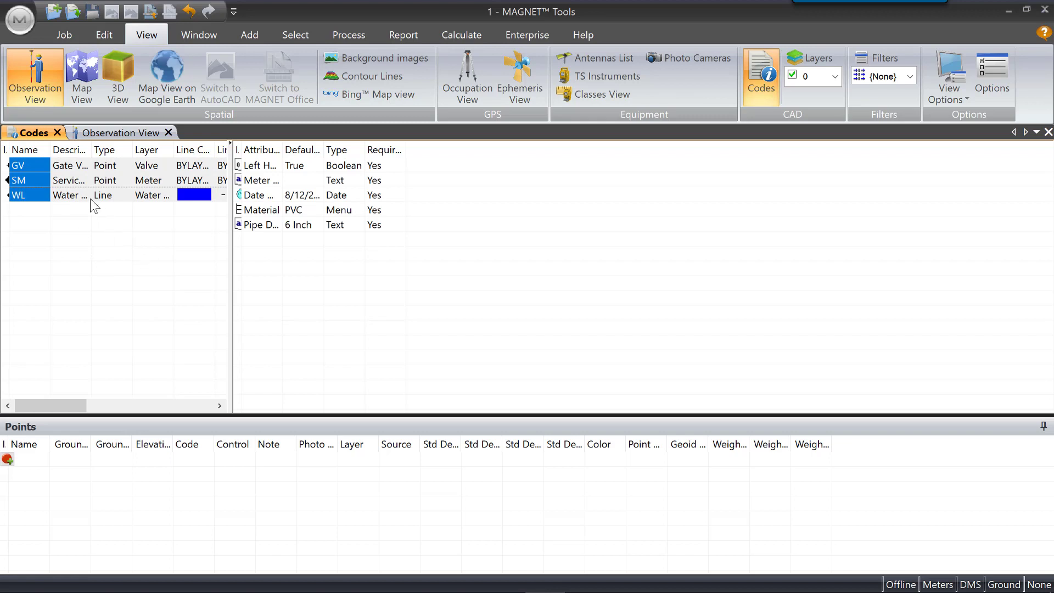
right_click(33, 181)
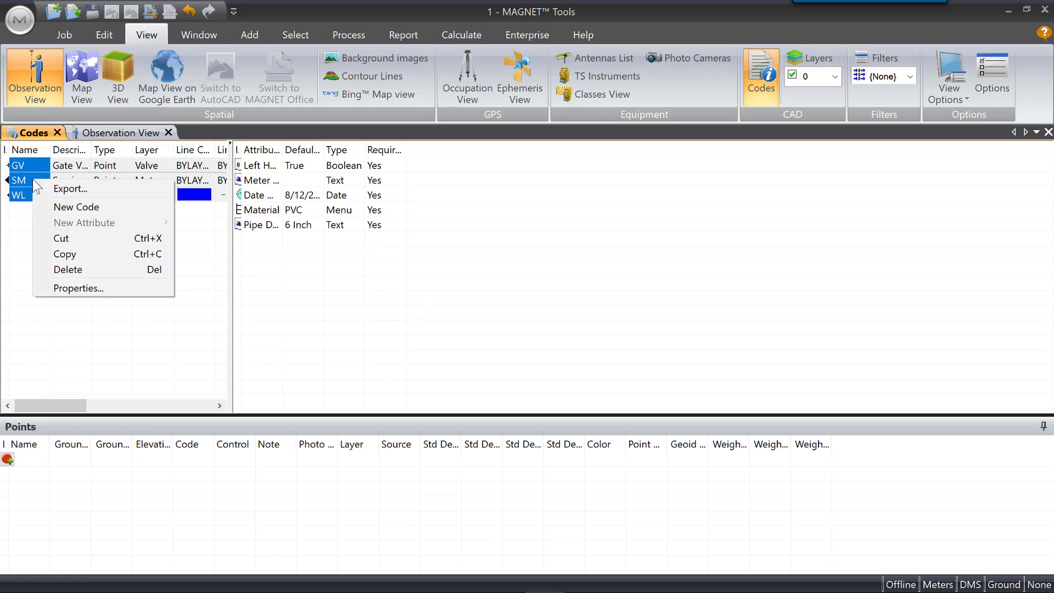
left_click(66, 190)
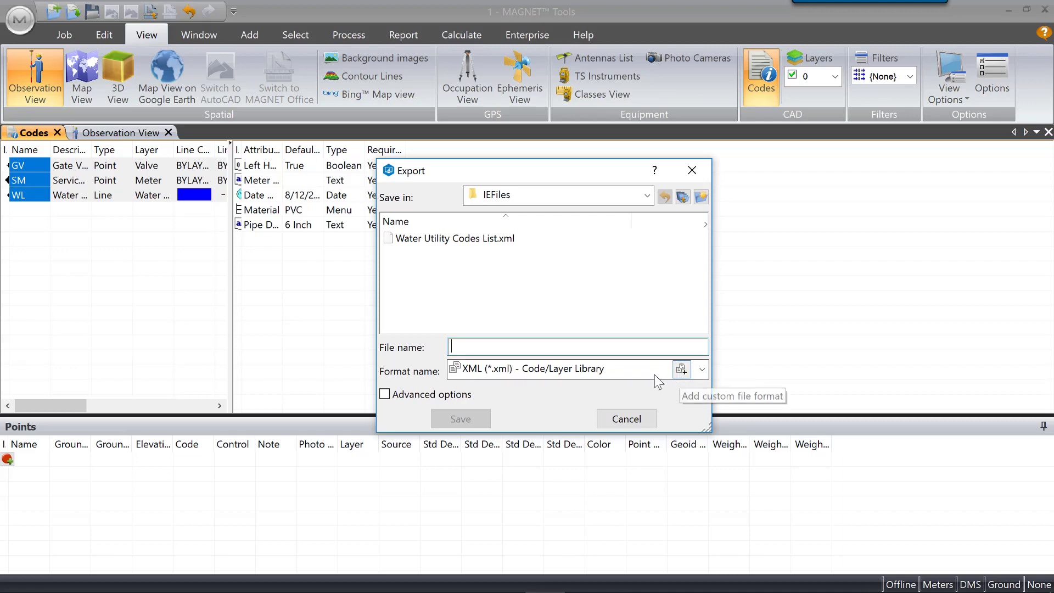
left_click(701, 370)
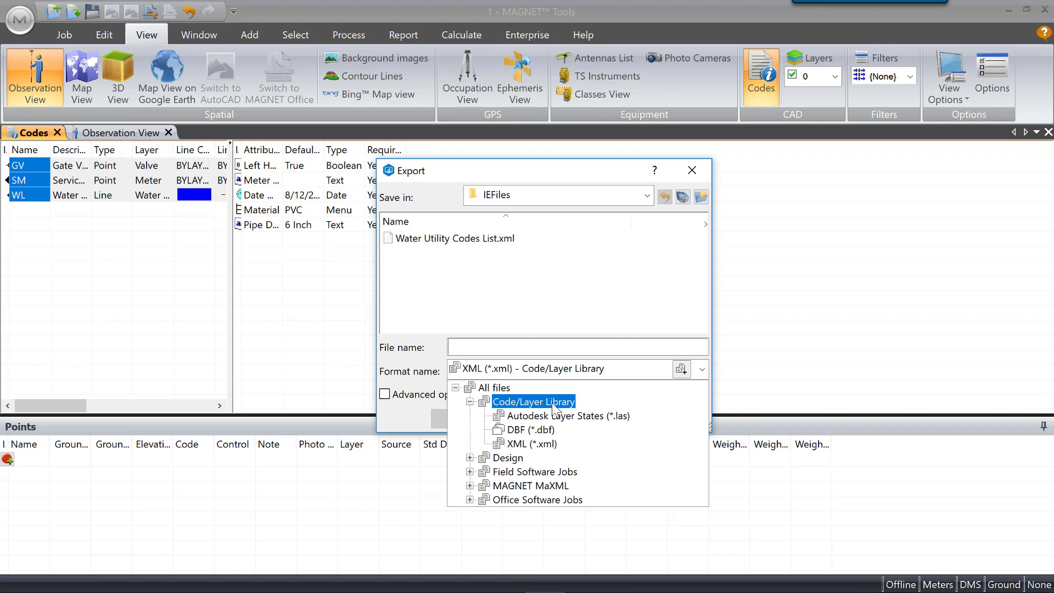
left_click(531, 443)
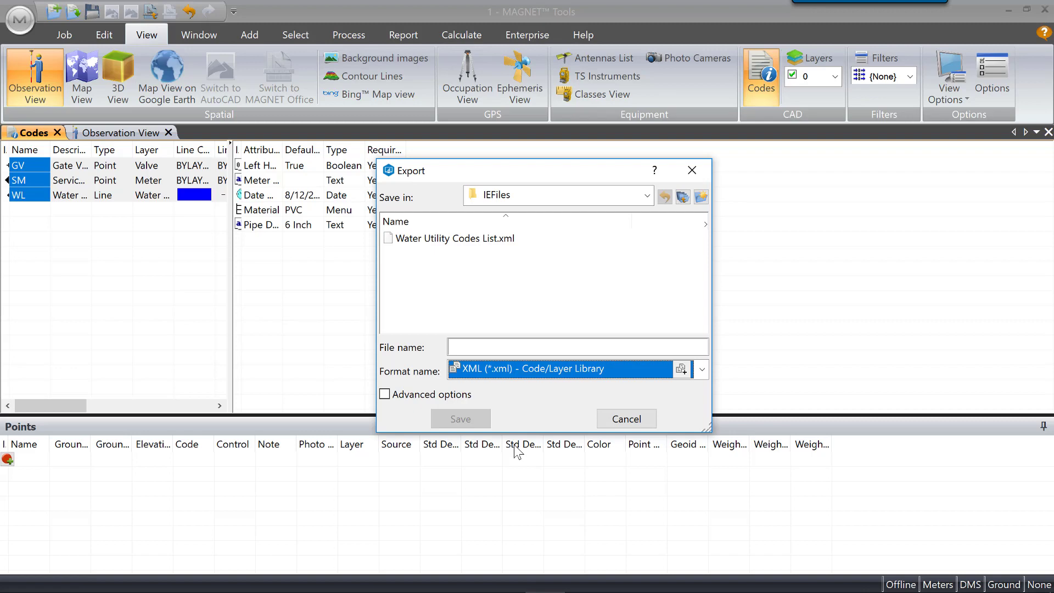
left_click(427, 239)
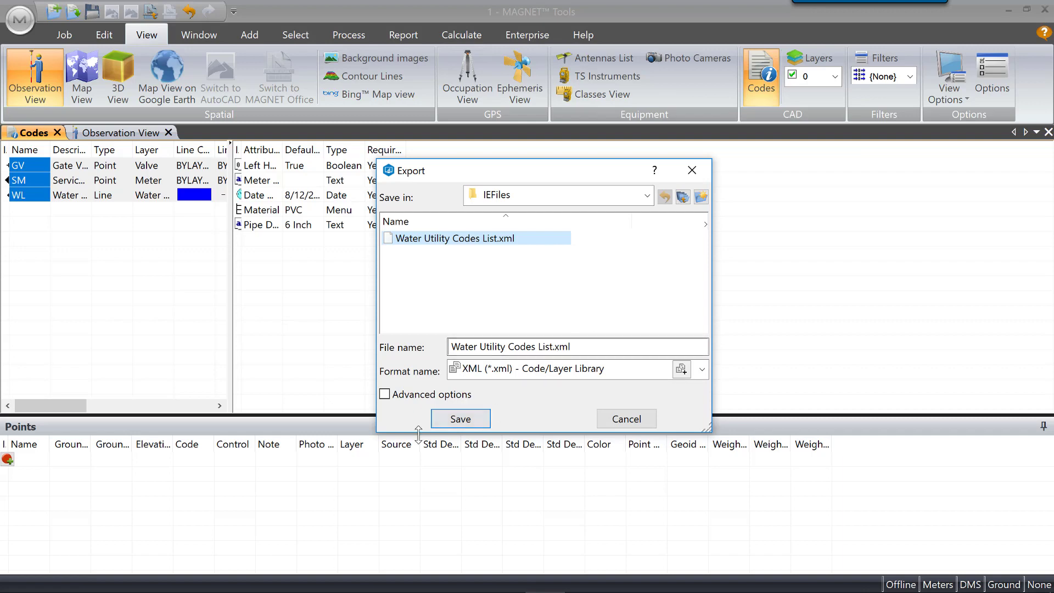
left_click(462, 423)
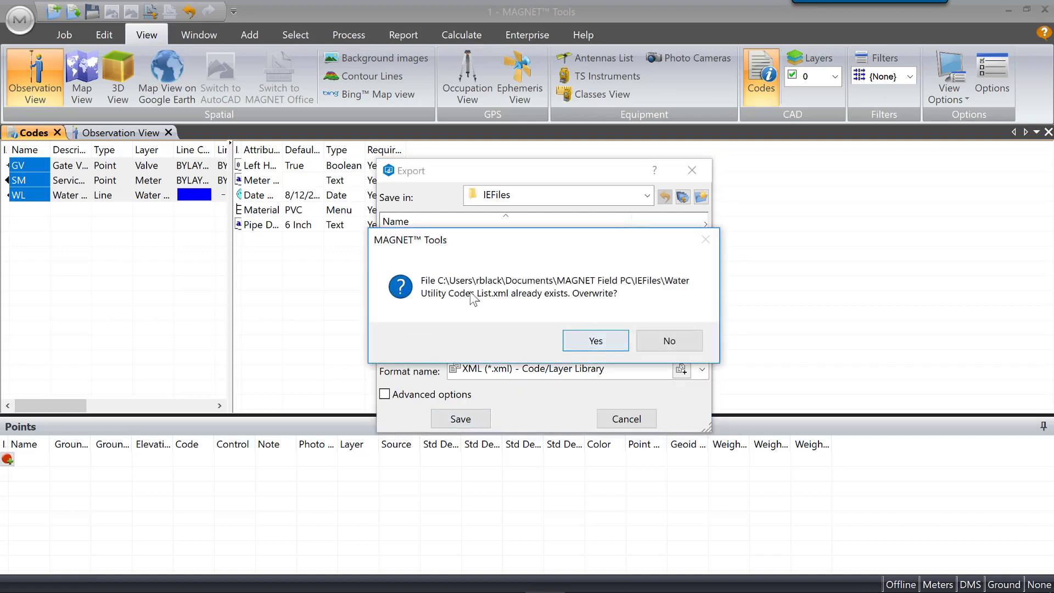
left_click(614, 343)
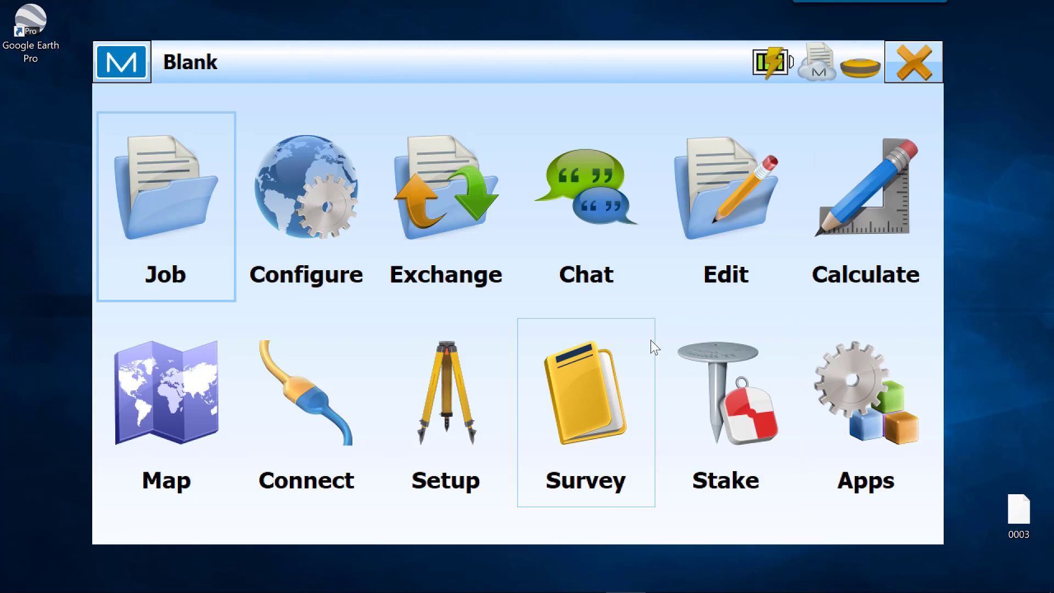
Switch to MAGNET Field and create a new job named 1.
left_click(182, 206)
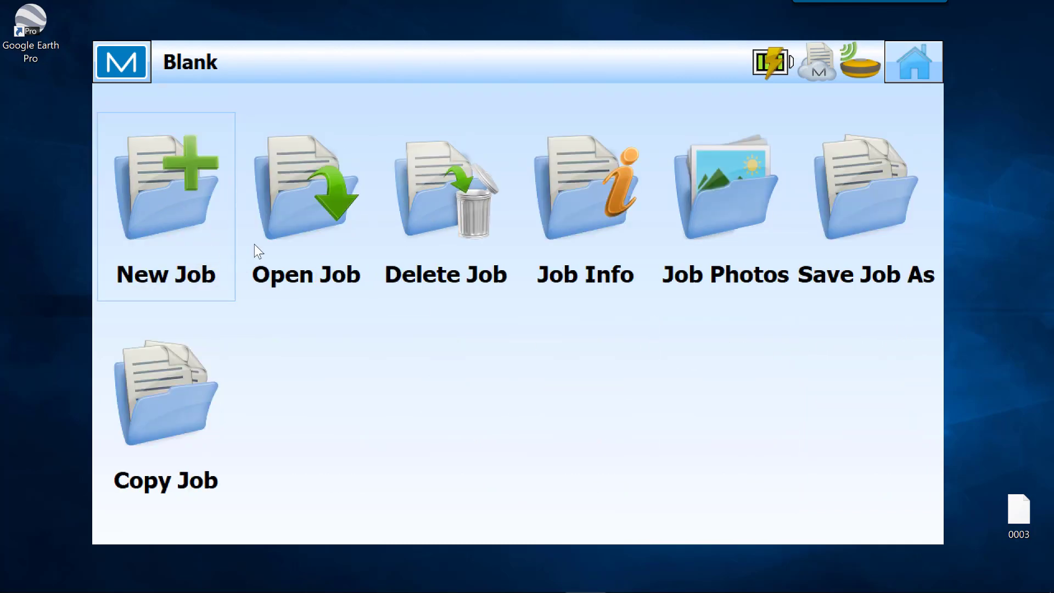
left_click(205, 210)
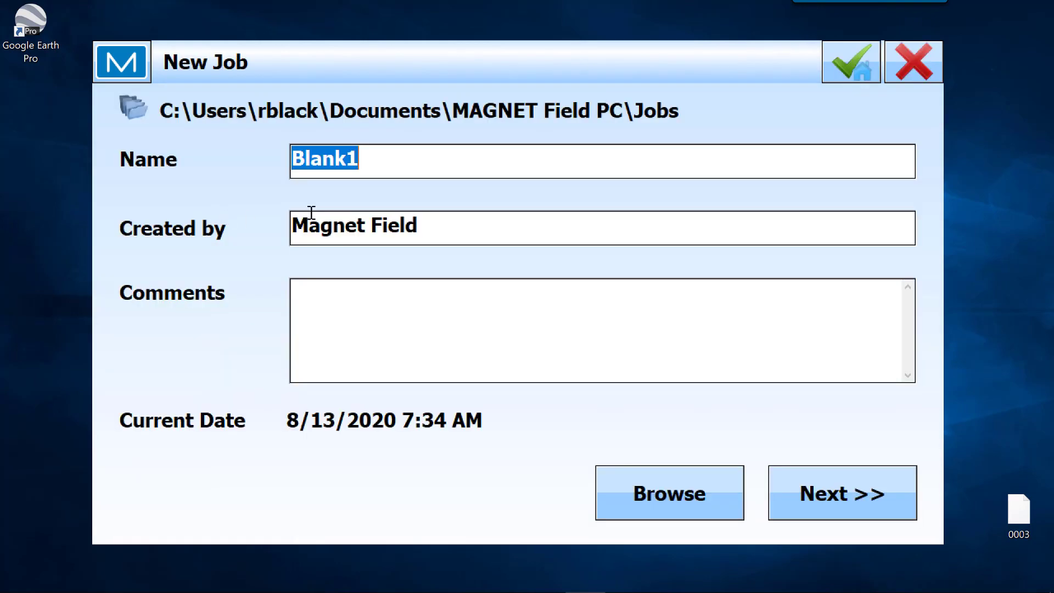
type("1")
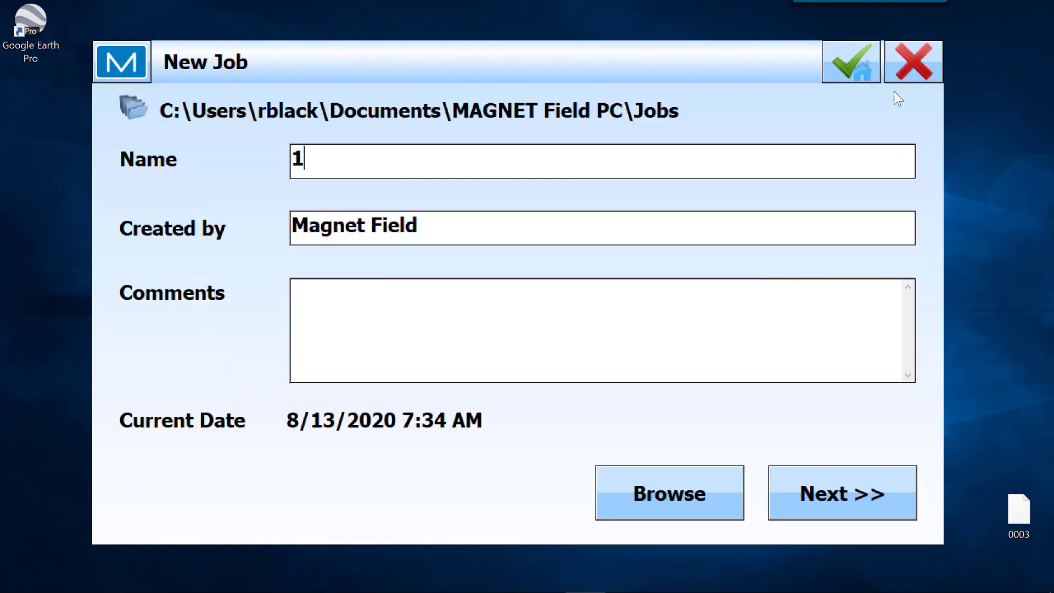
left_click(855, 61)
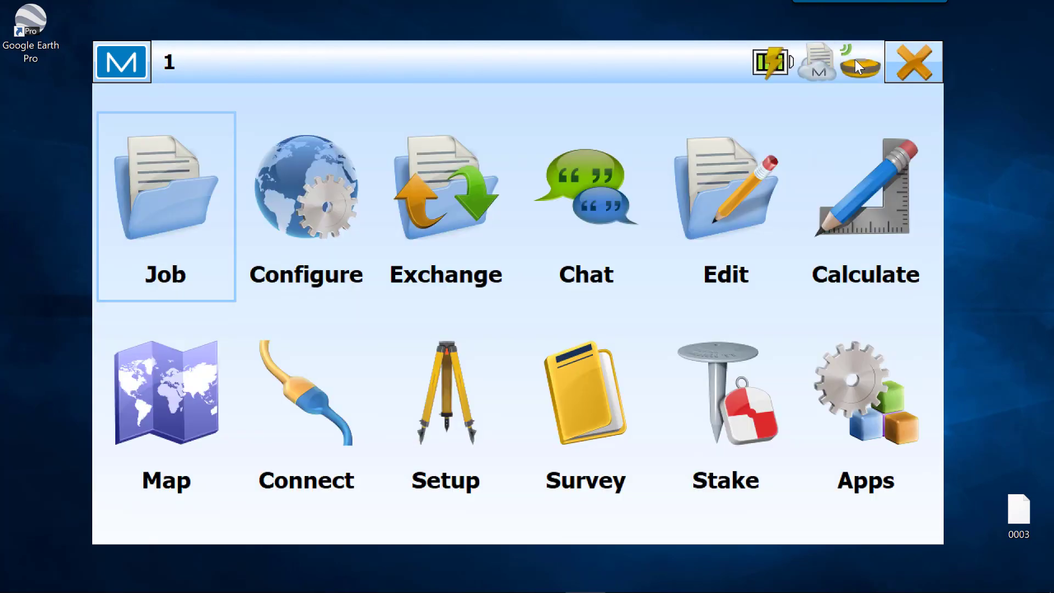
Check the new job's list of codes and attributes, and return to the home screen.
left_click(736, 195)
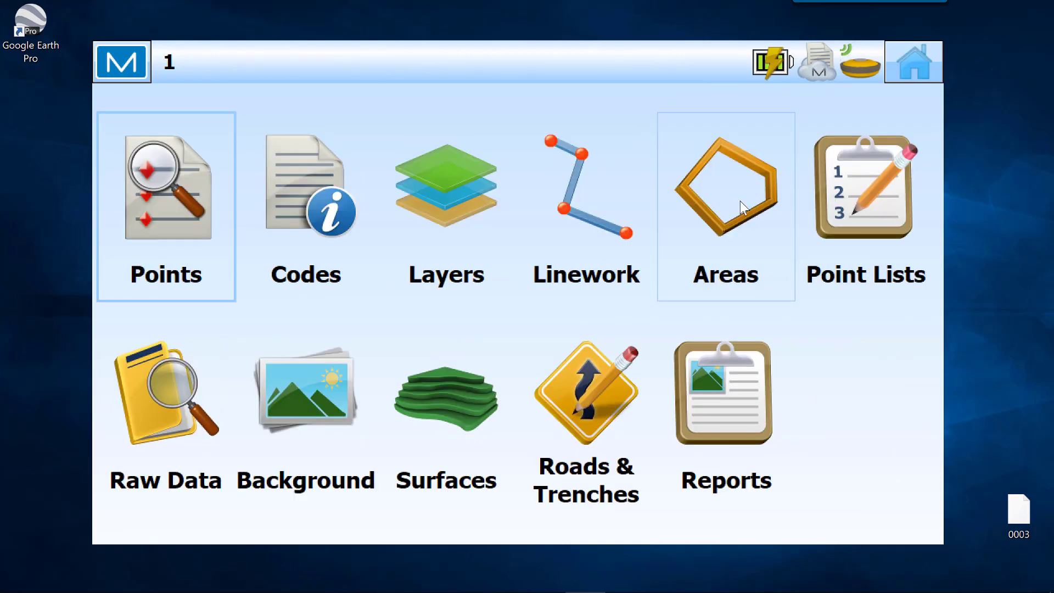
left_click(318, 229)
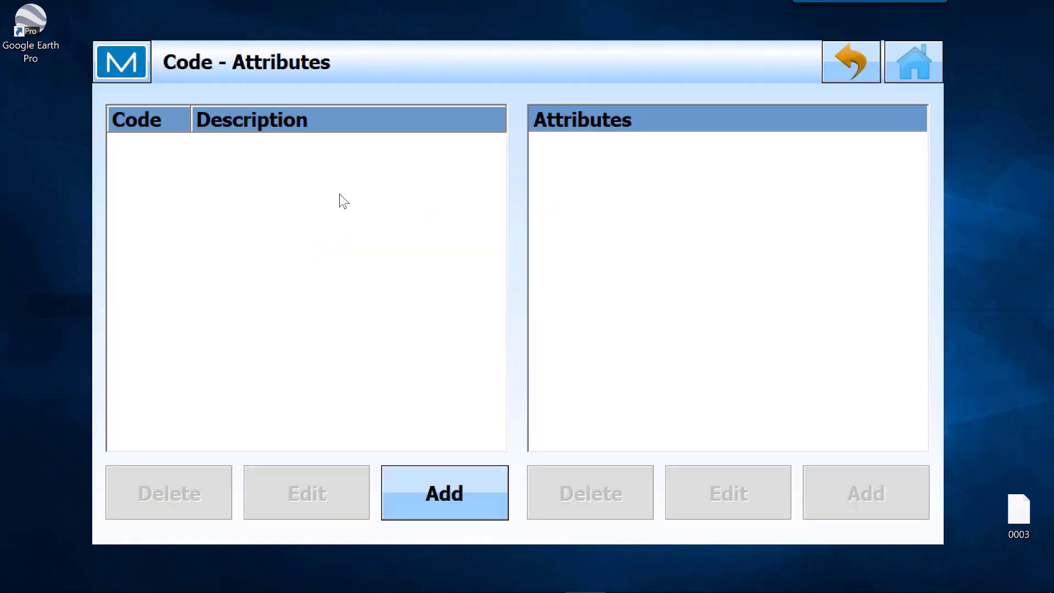
left_click(915, 55)
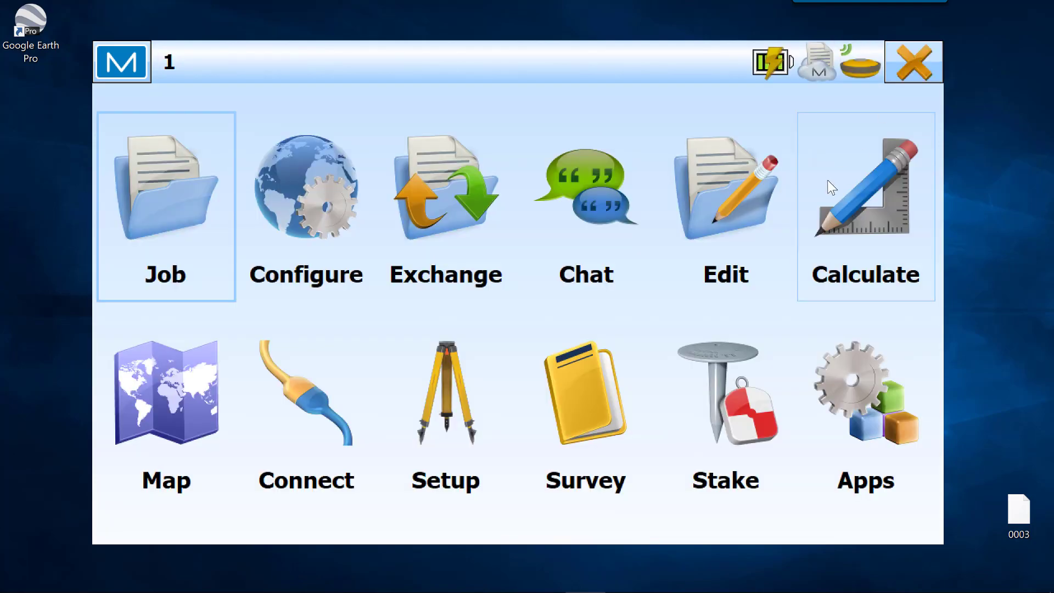
In the code options, set the code file to the XML file Water Utility Codes List.xml in the IEFiles folder.
left_click(320, 204)
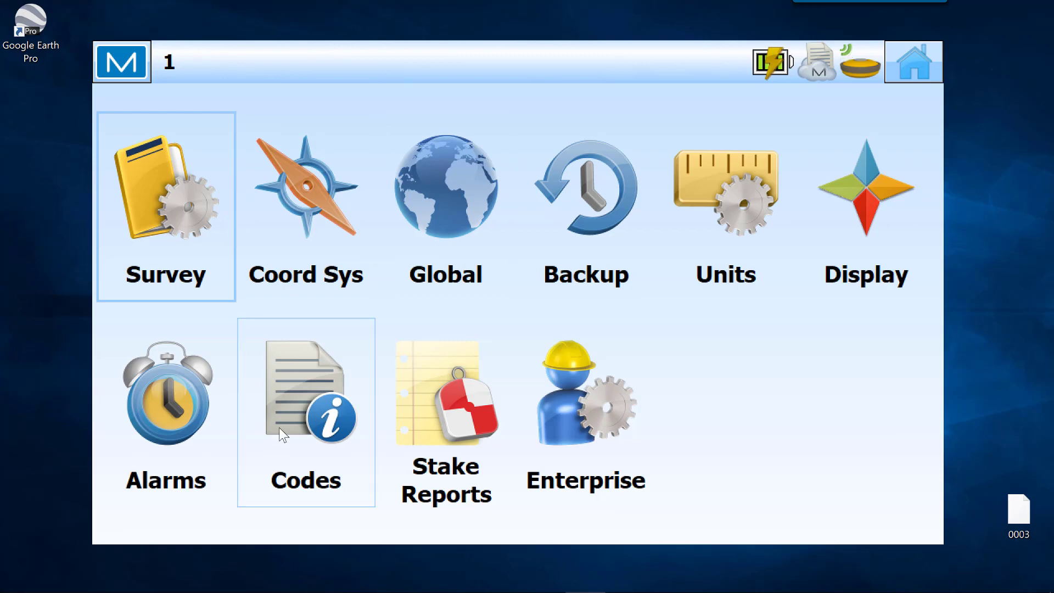
left_click(301, 399)
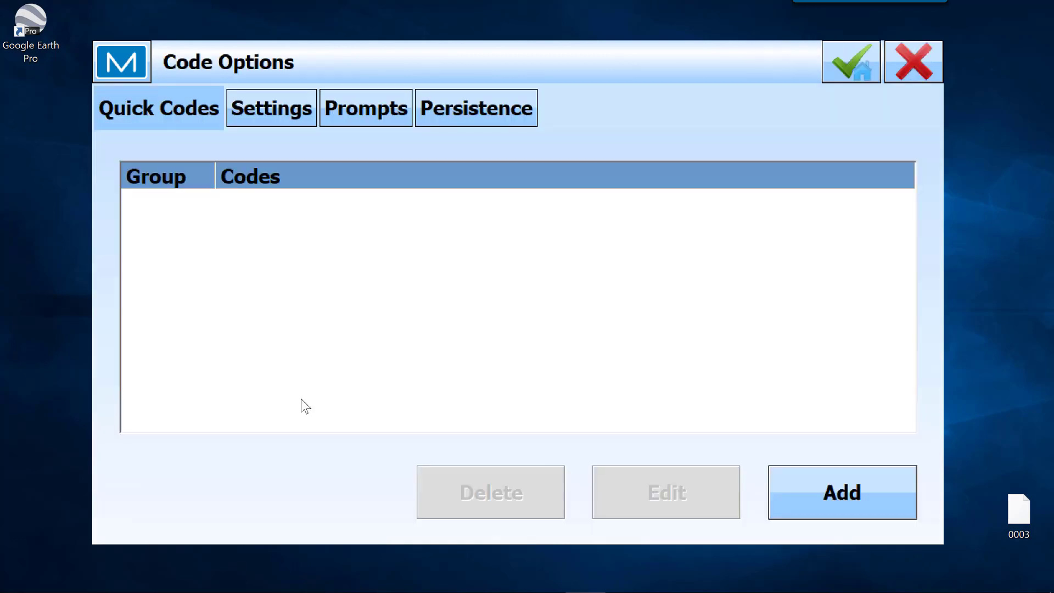
left_click(268, 105)
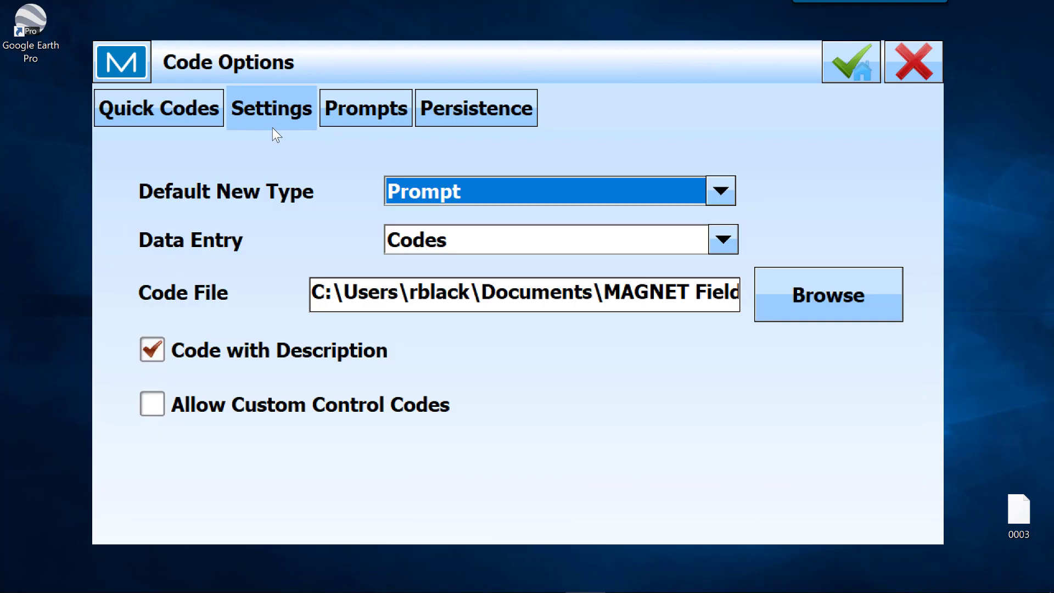
left_click(634, 299)
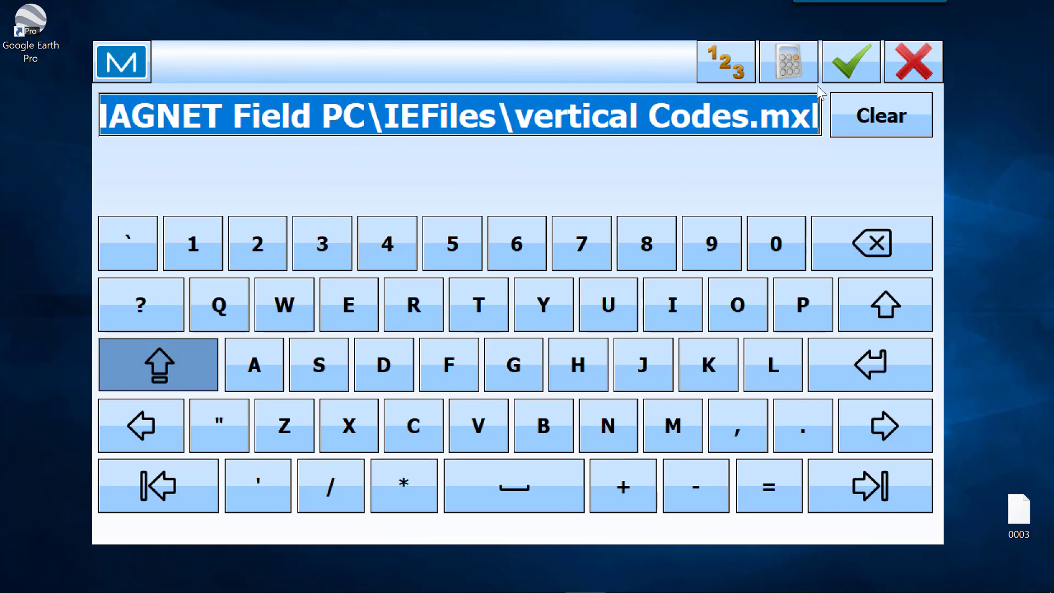
left_click(851, 71)
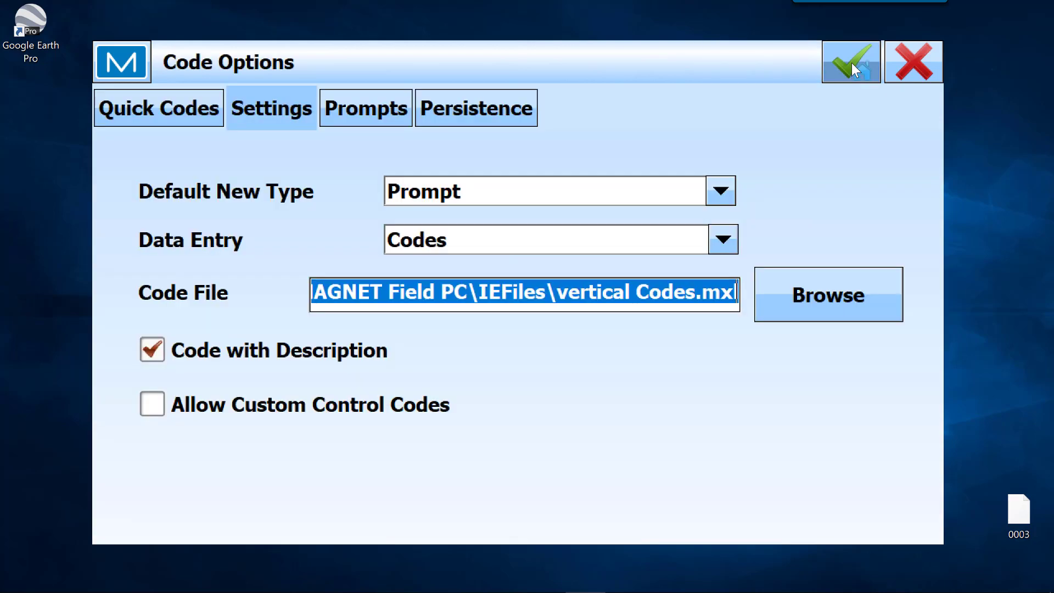
left_click(835, 304)
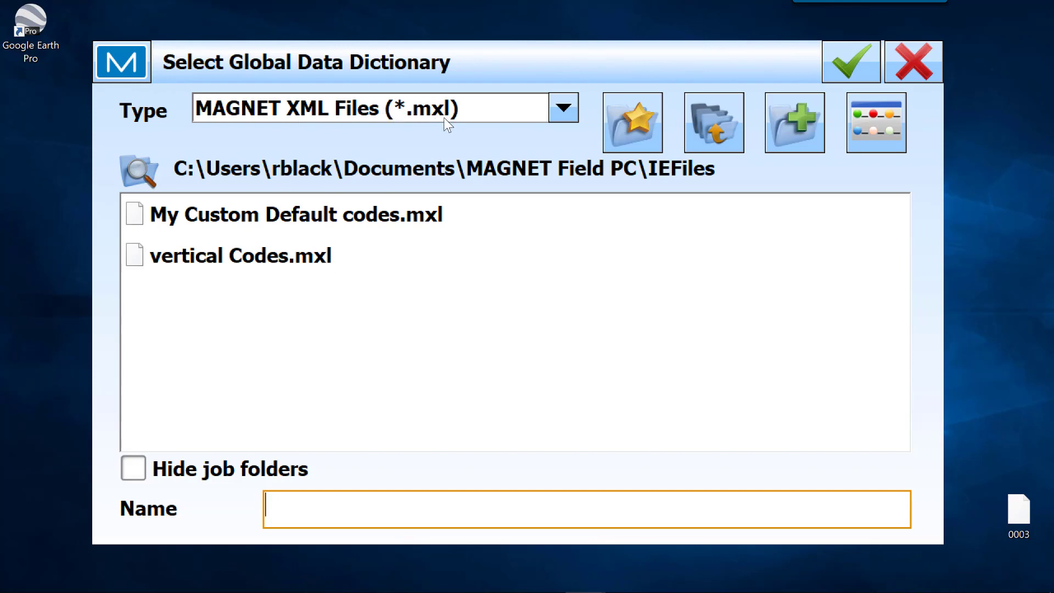
left_click(563, 110)
left_click(567, 112)
left_click(564, 110)
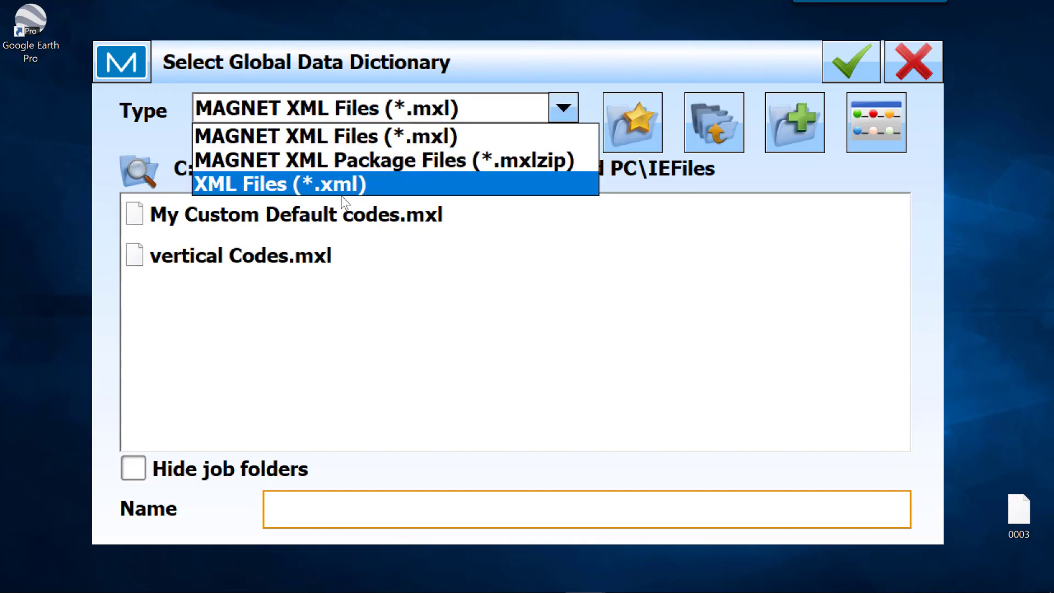
left_click(317, 184)
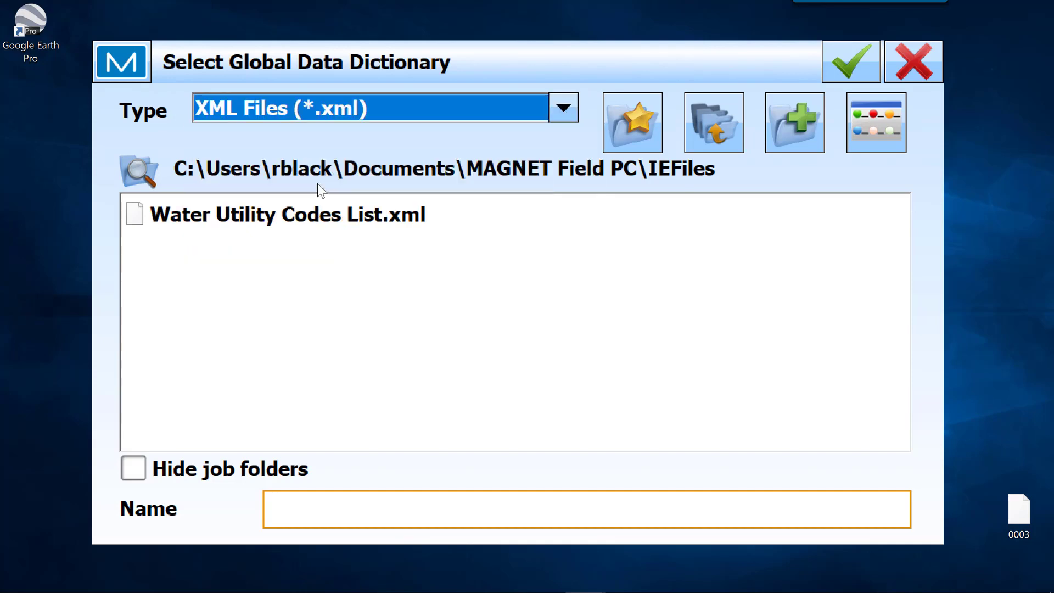
double_click(365, 216)
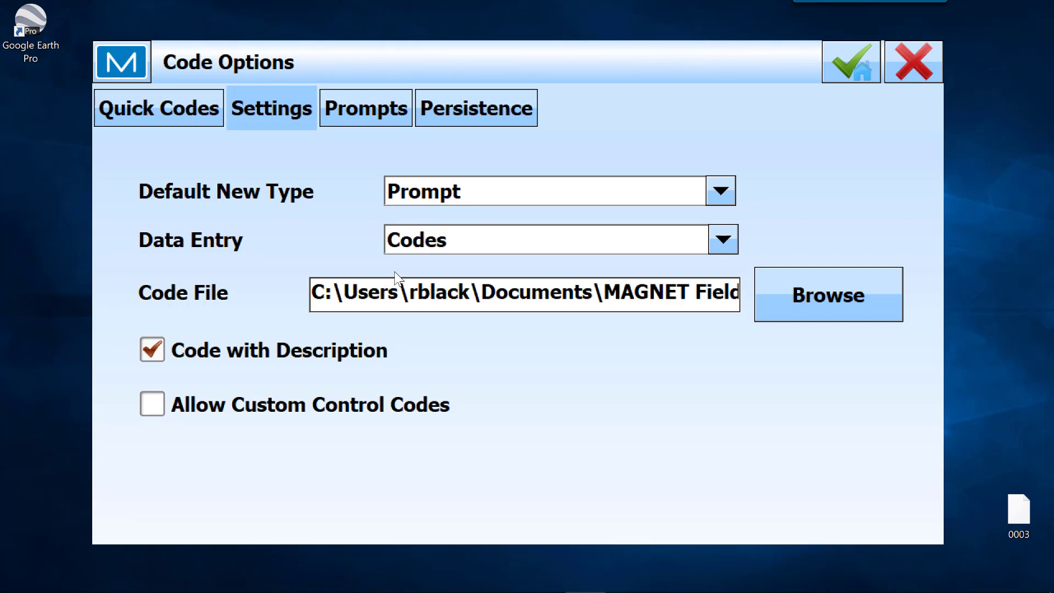
Enable the code prompt for Optical Survey and save the code options.
left_click(387, 107)
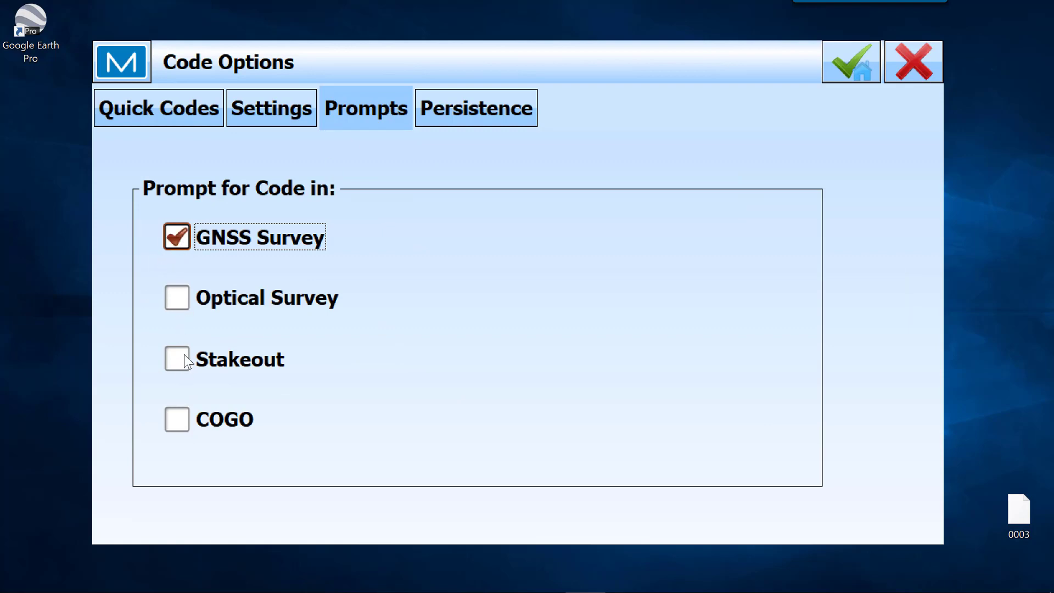
left_click(181, 301)
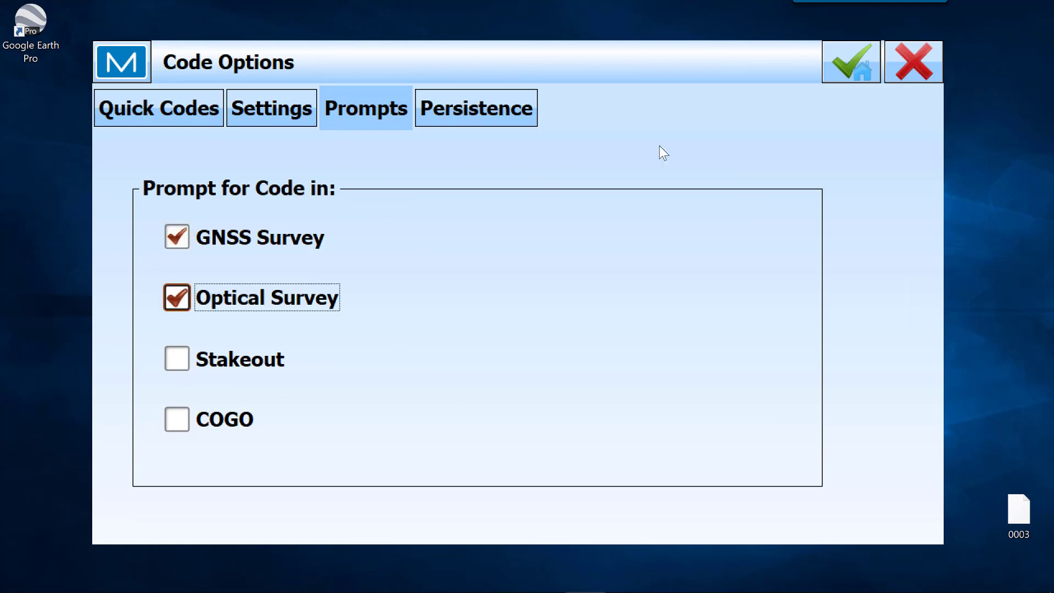
left_click(859, 66)
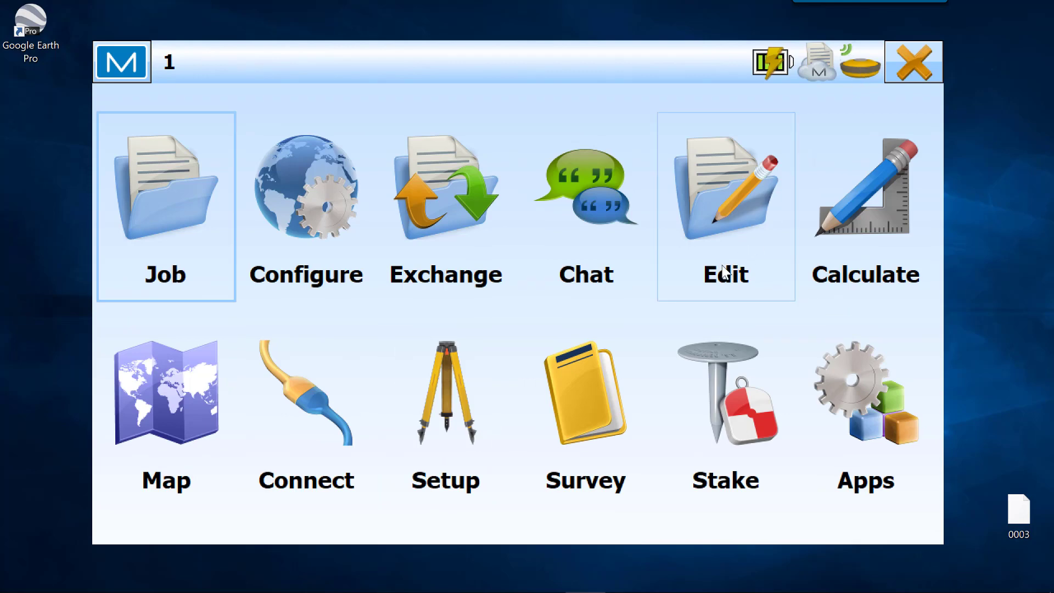
Check the GNSS receiver connection and open the Topo survey for the job.
left_click(335, 443)
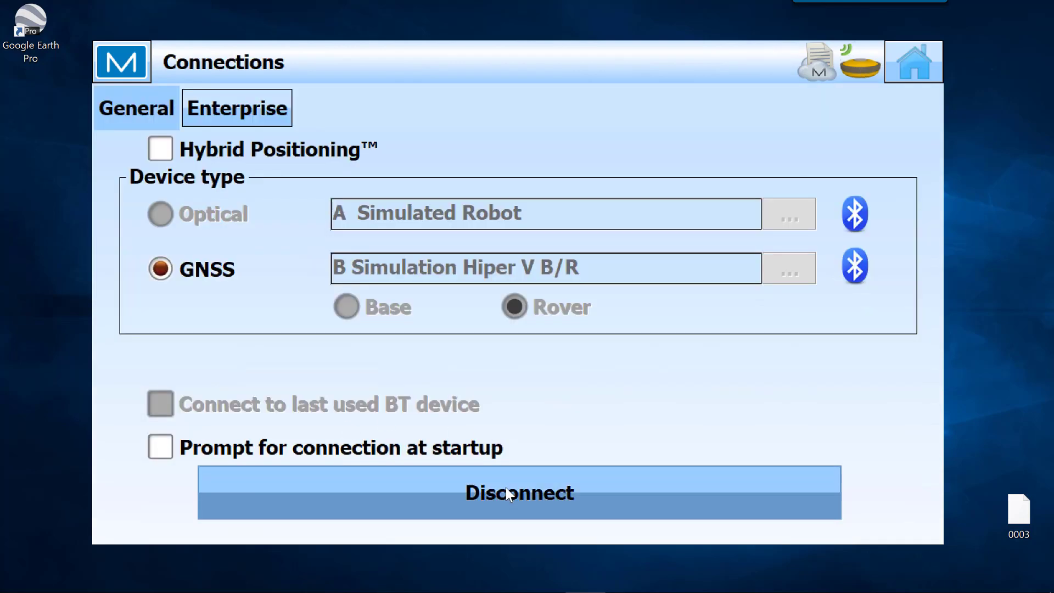
left_click(921, 58)
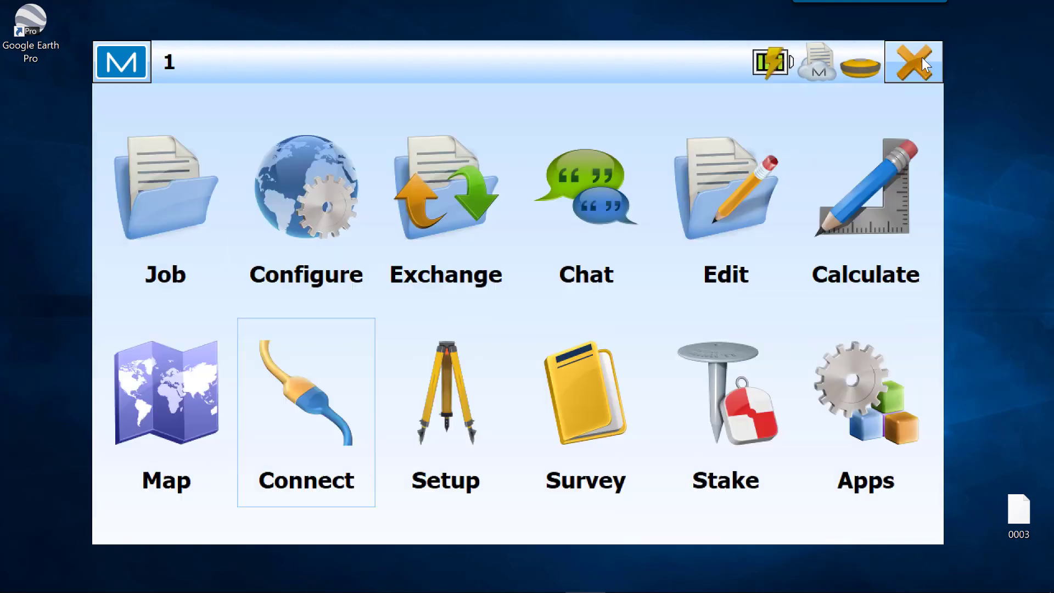
left_click(593, 410)
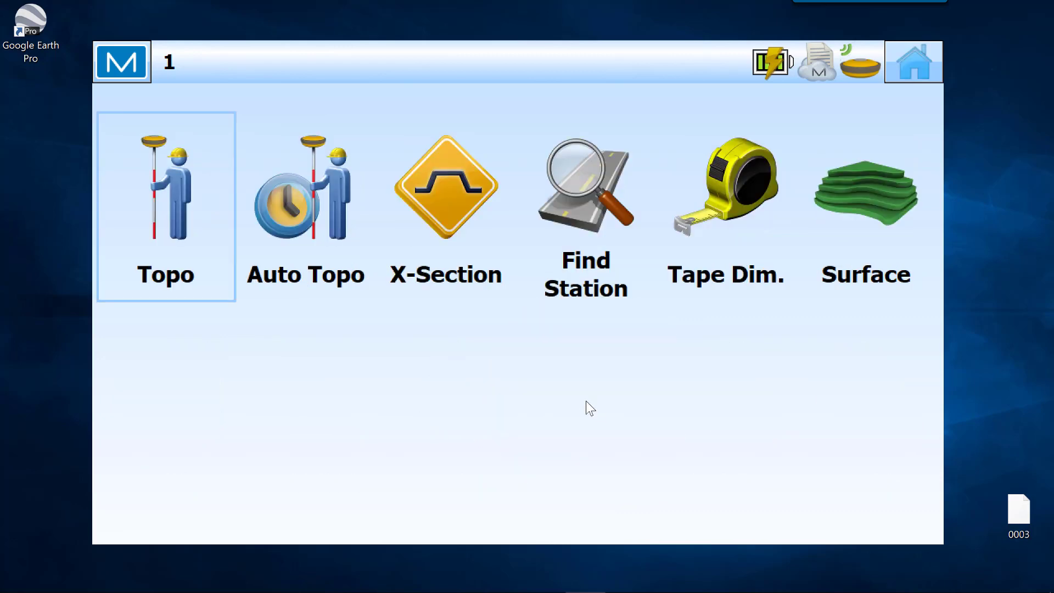
left_click(182, 203)
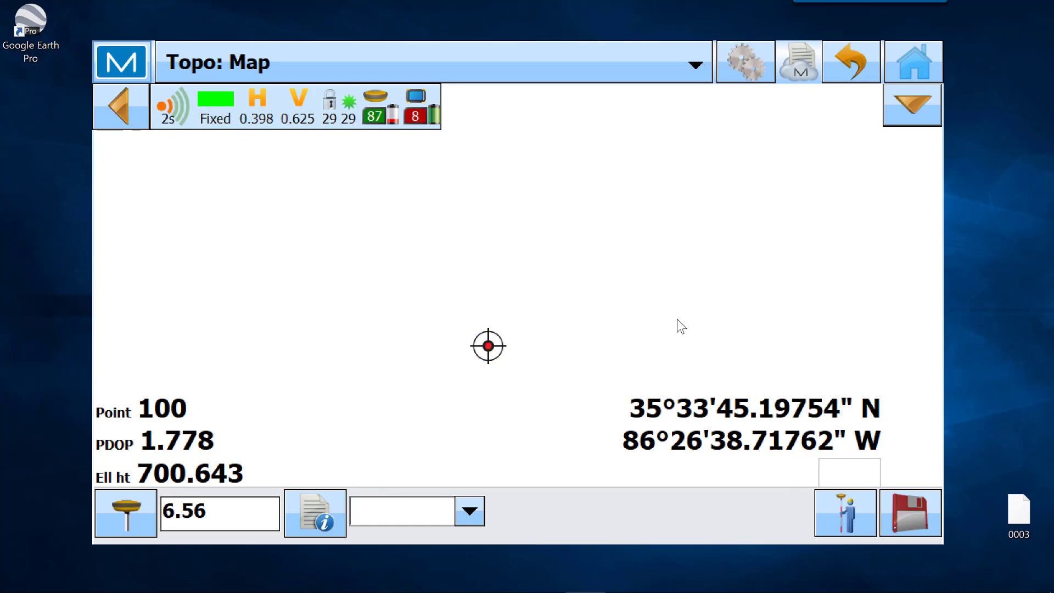
Store point 100 with the code GV (Gate Valve) and its Left Hand Turn attribute set to True.
left_click(913, 508)
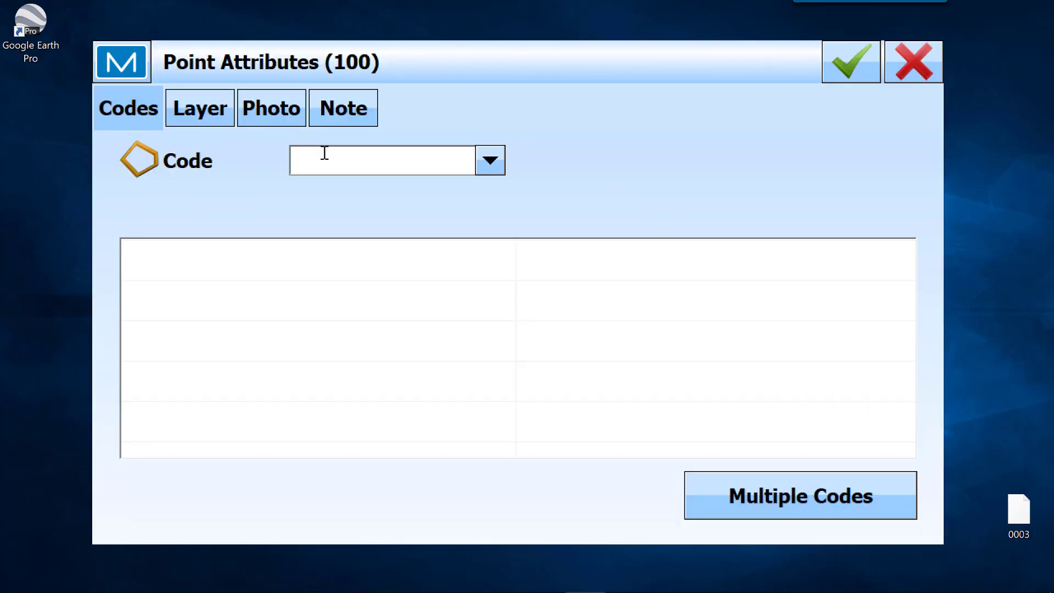
left_click(493, 164)
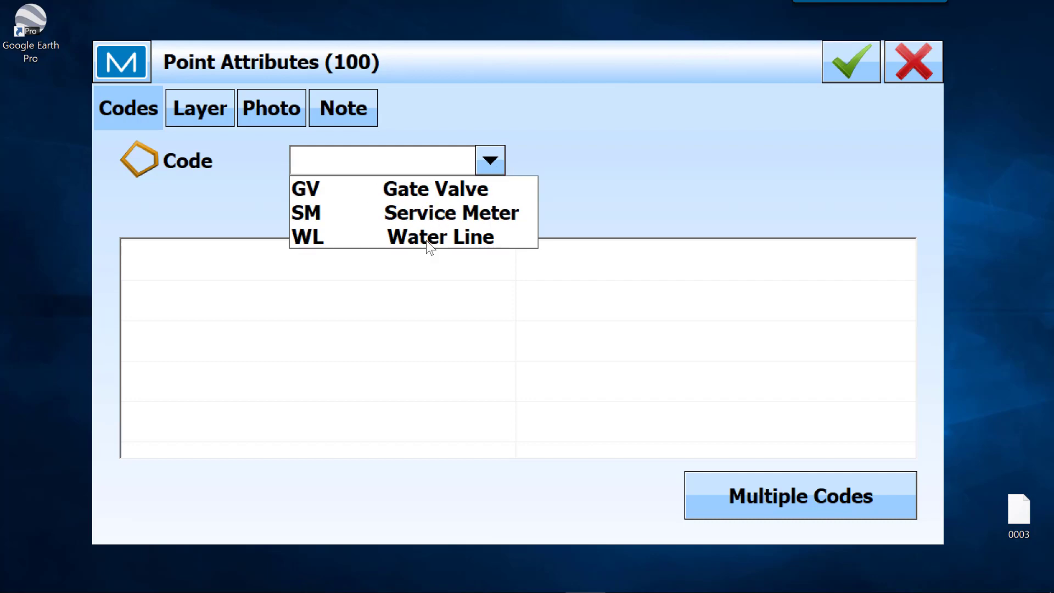
left_click(419, 185)
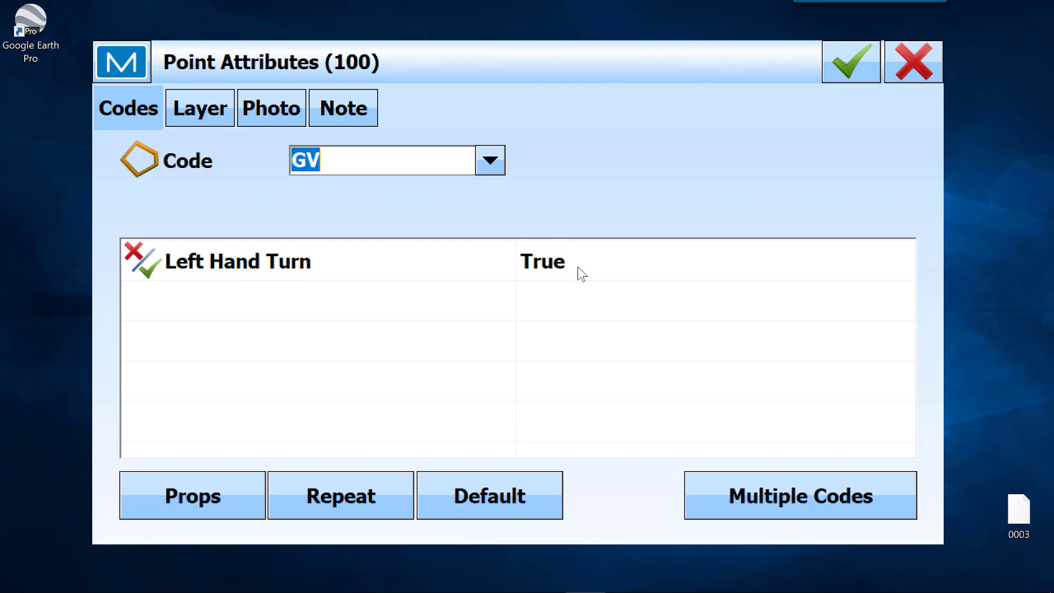
left_click(592, 272)
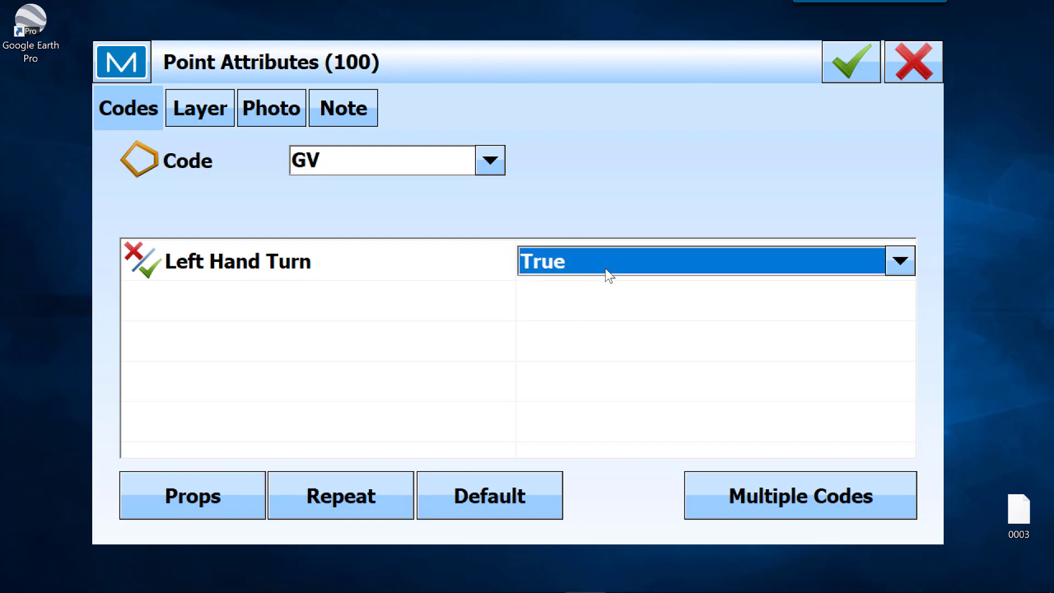
left_click(899, 262)
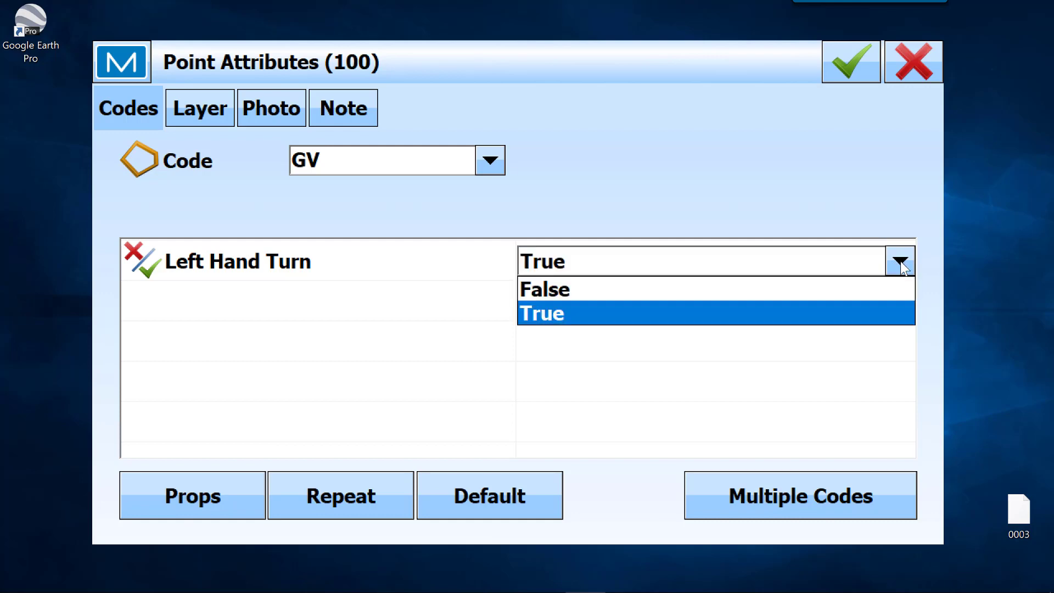
left_click(680, 318)
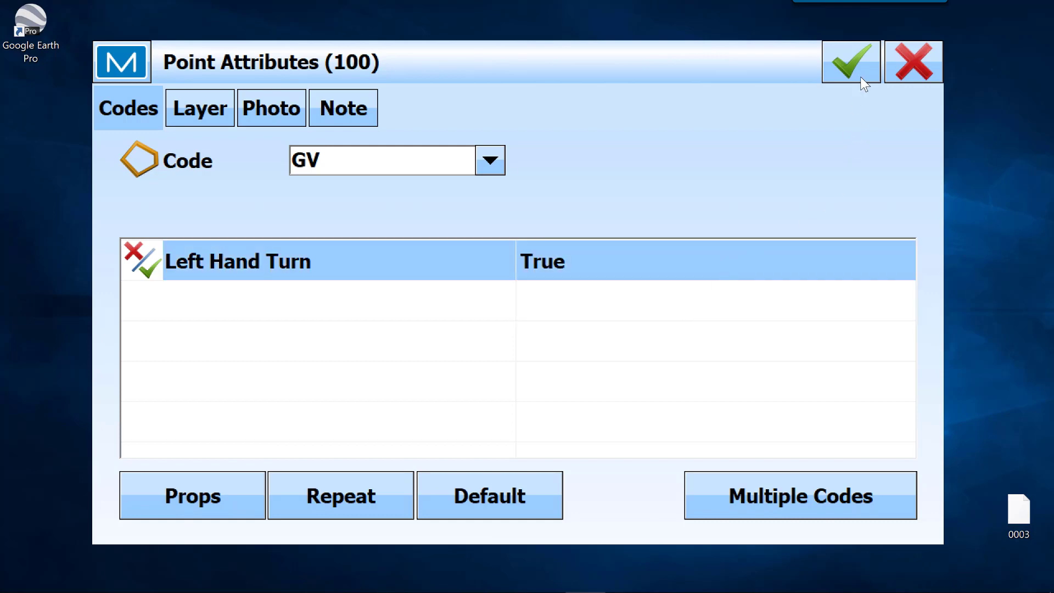
left_click(856, 57)
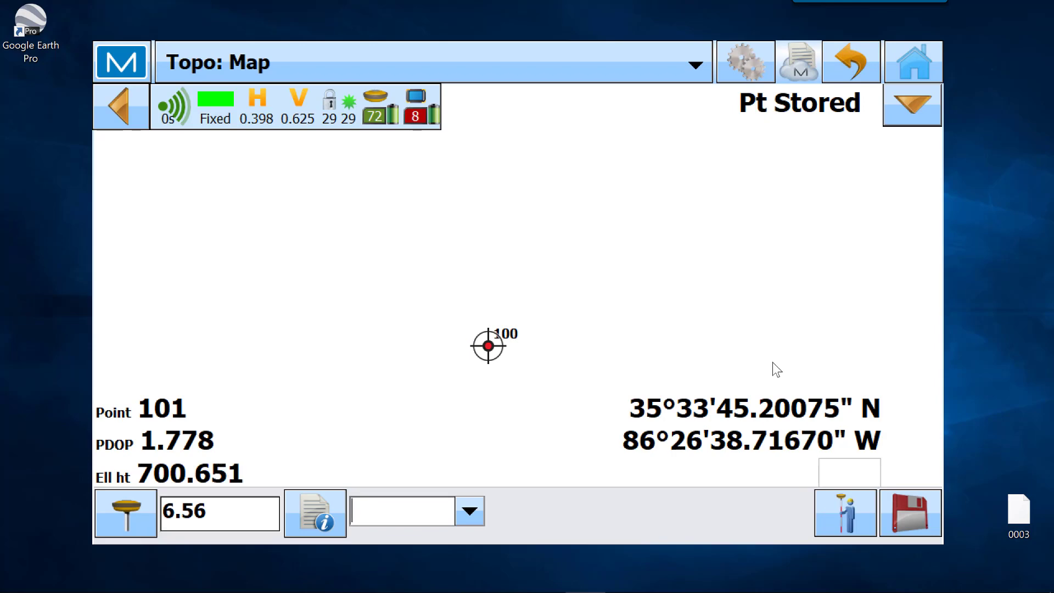
Set the simulator position northwest of point 100 and begin storing point 101 with the code SM (Service Meter).
right_click(370, 235)
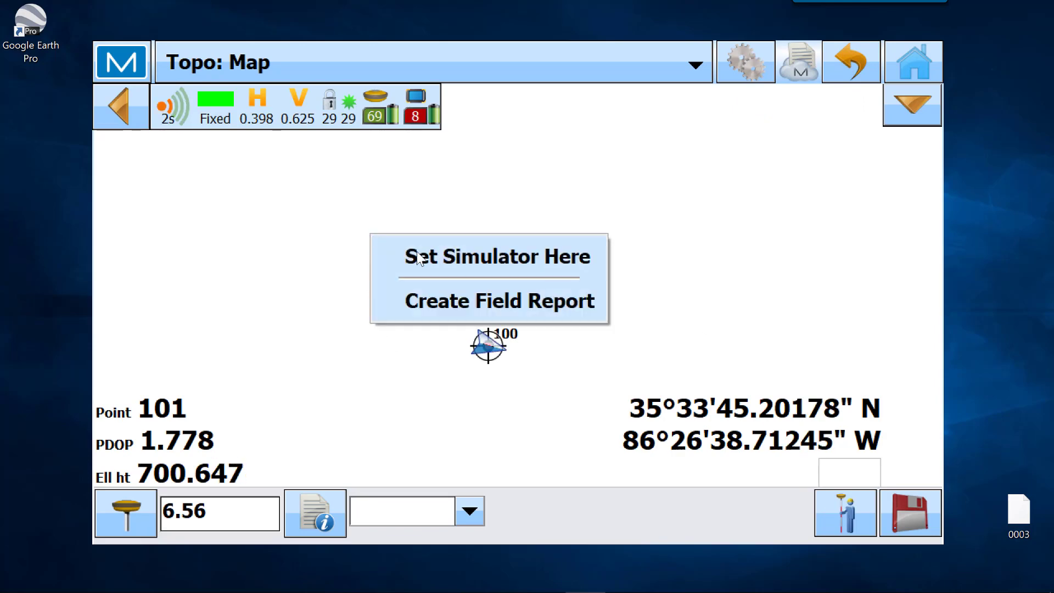
left_click(459, 258)
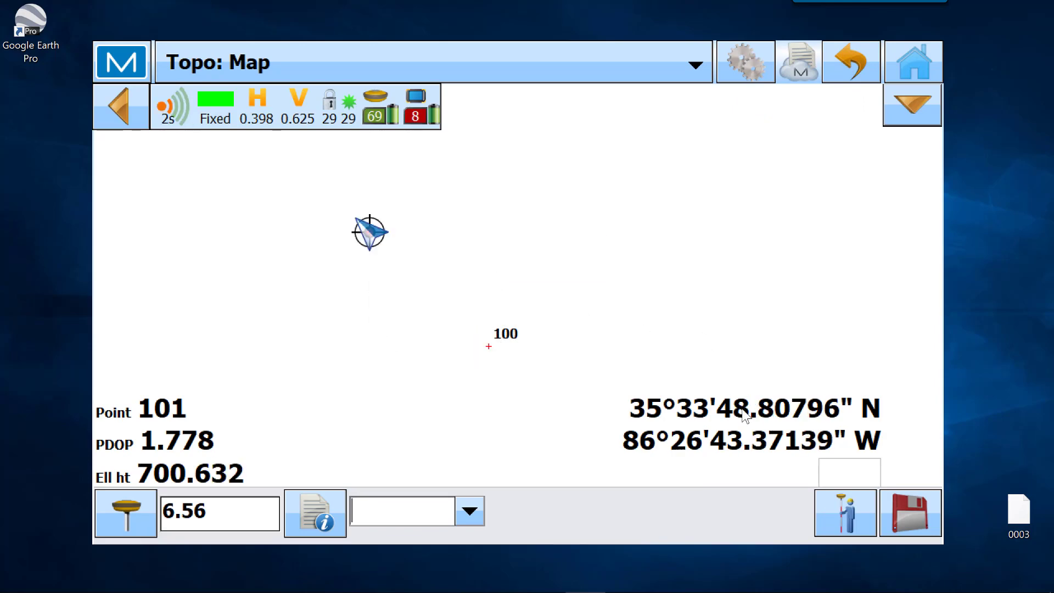
left_click(911, 509)
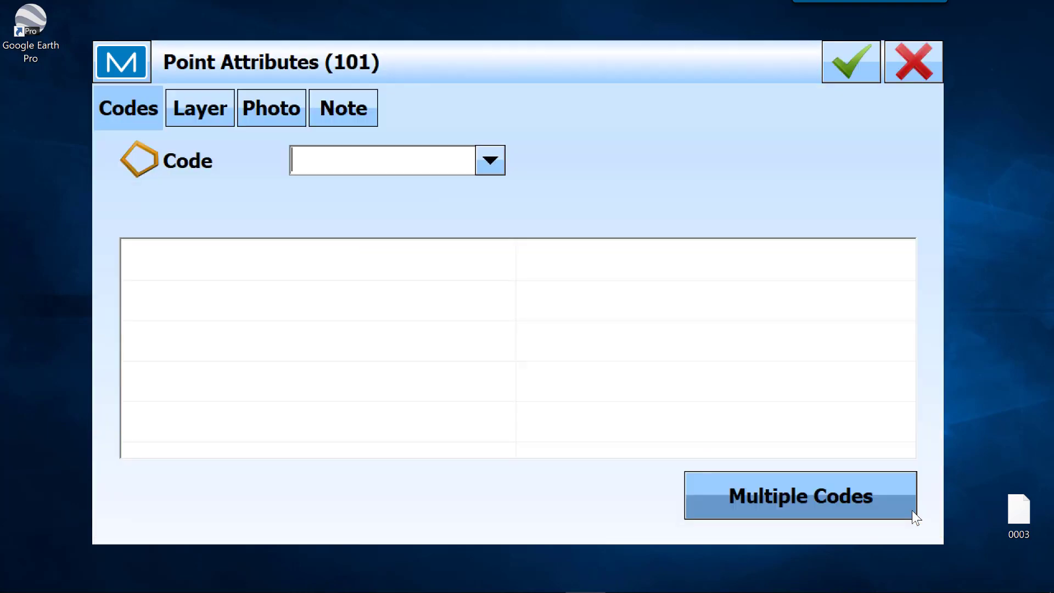
left_click(490, 160)
left_click(457, 210)
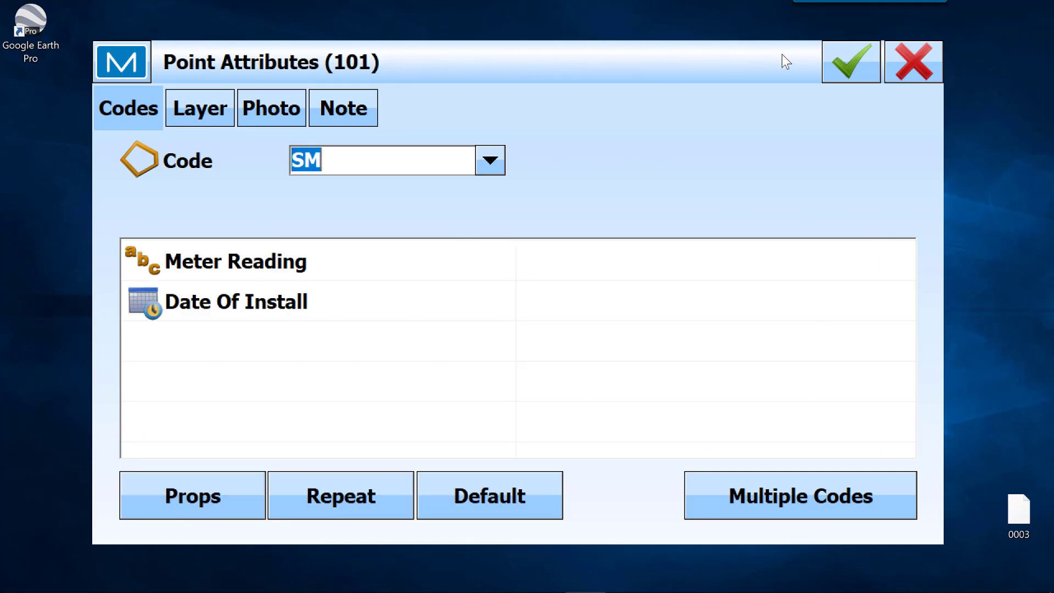
Try to store point 101 without a meter reading, and enter 2746453 as its Meter Reading attribute.
left_click(848, 63)
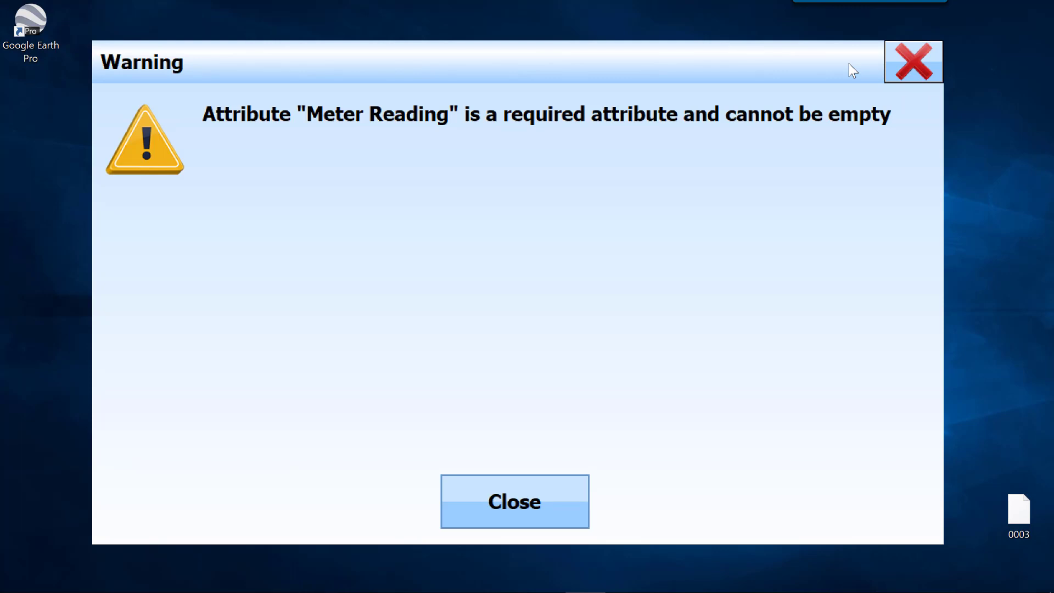
left_click(533, 504)
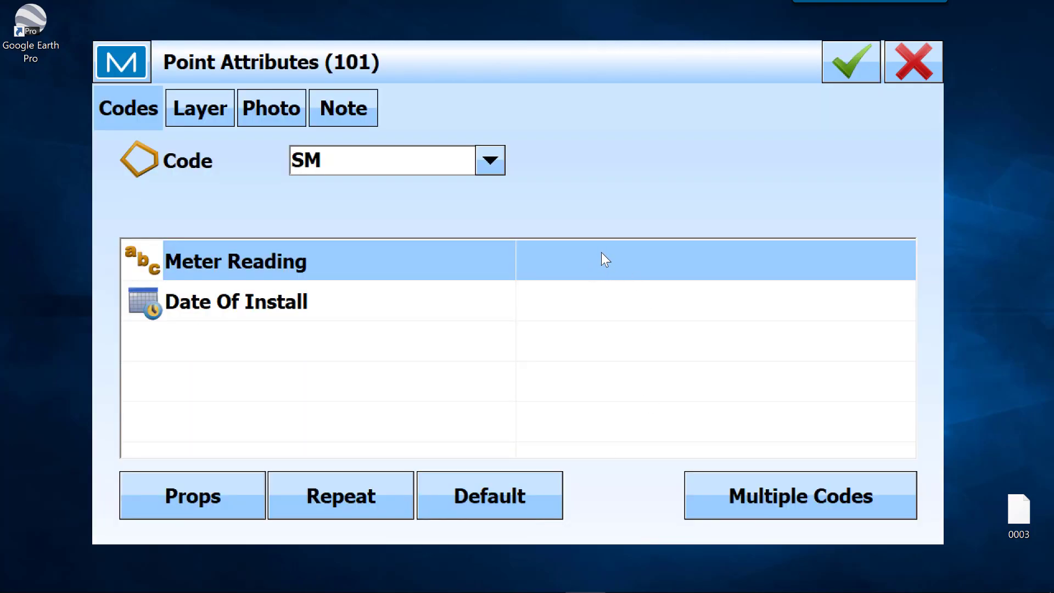
left_click(600, 258)
type("2746453")
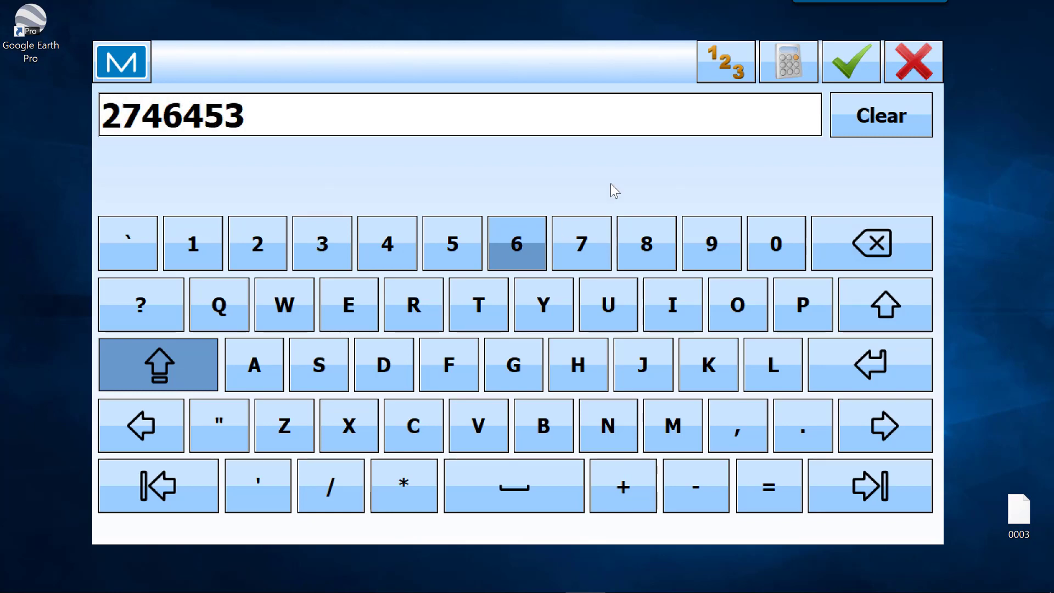
left_click(856, 61)
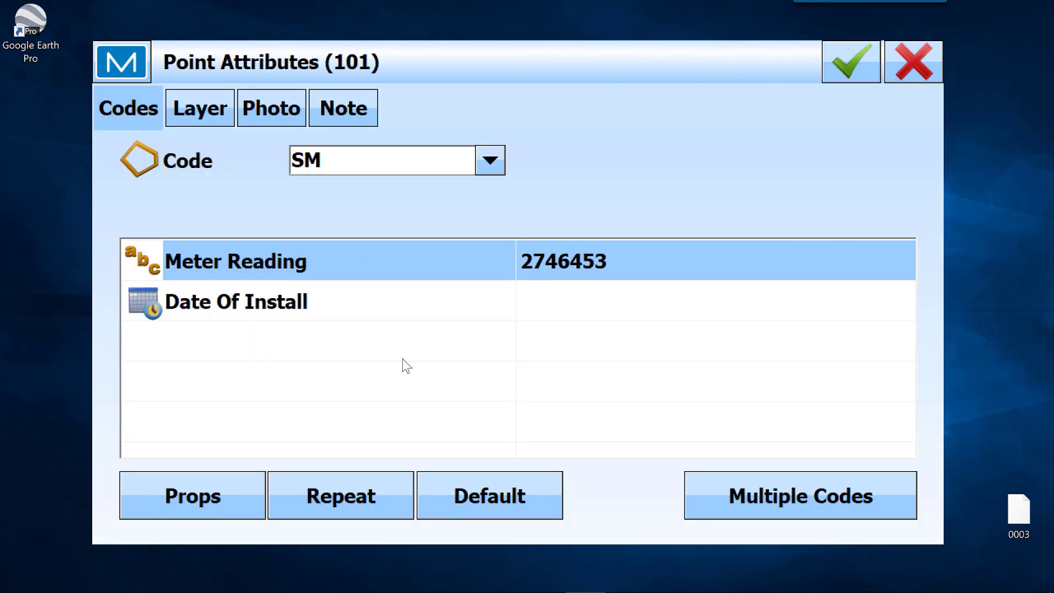
Set the Date Of Install attribute of point 101 to 2018-07-11.
left_click(544, 310)
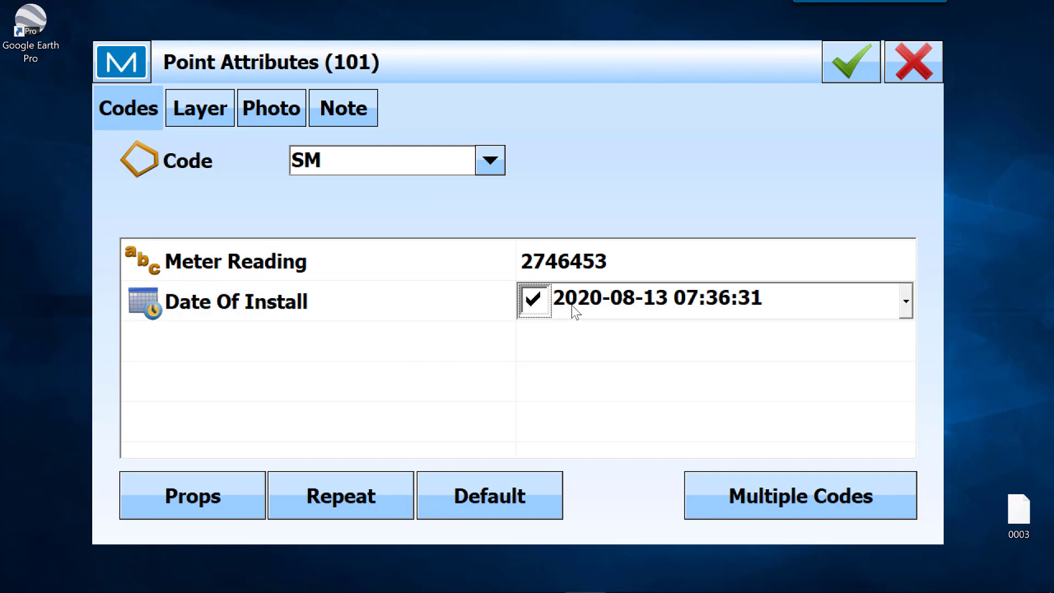
left_click(905, 301)
left_click(740, 343)
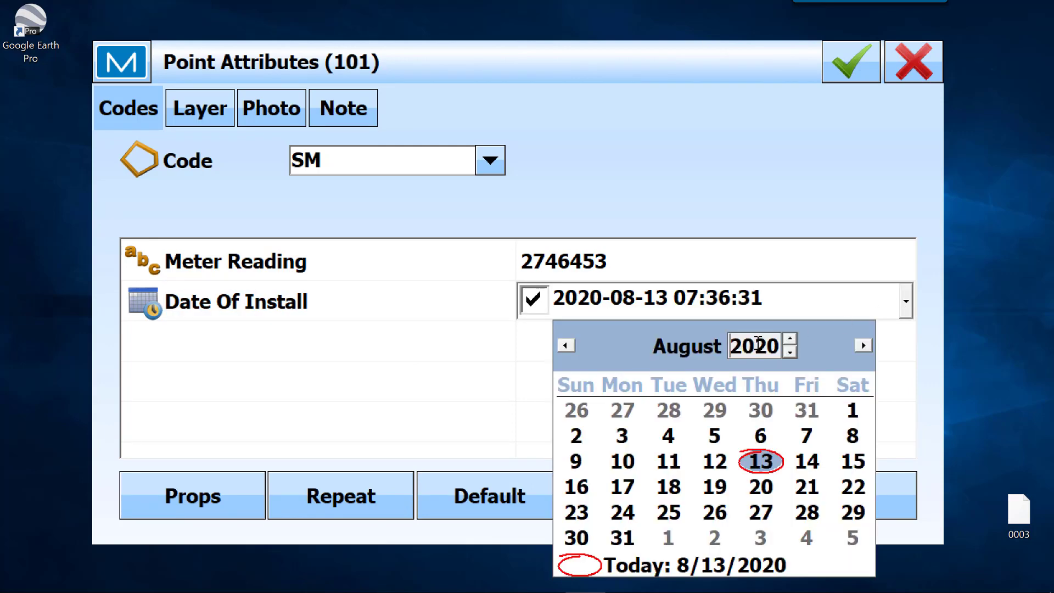
left_click(789, 350)
left_click(788, 350)
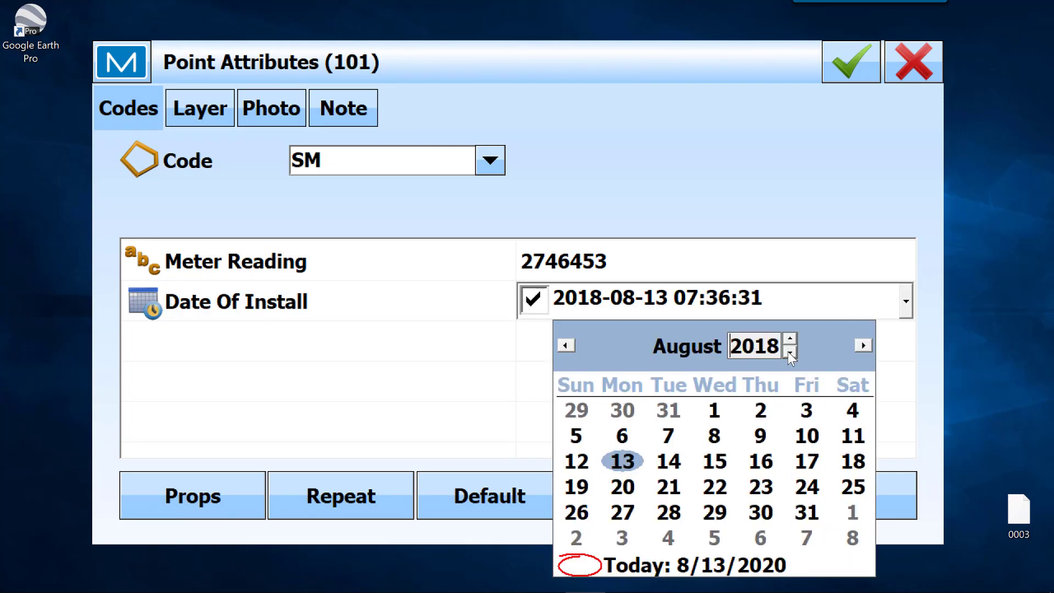
left_click(565, 346)
left_click(565, 346)
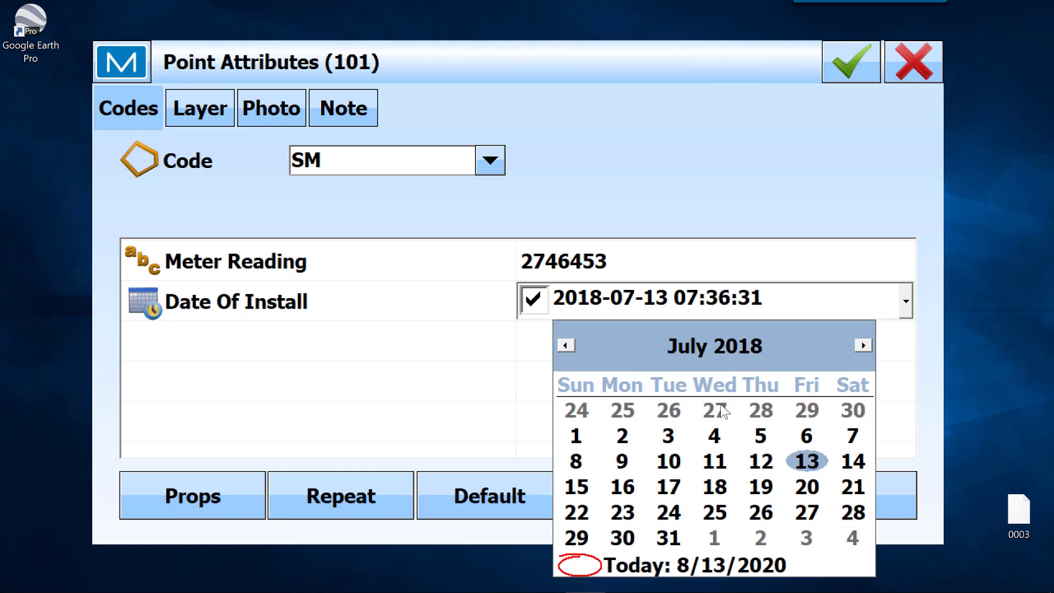
left_click(714, 461)
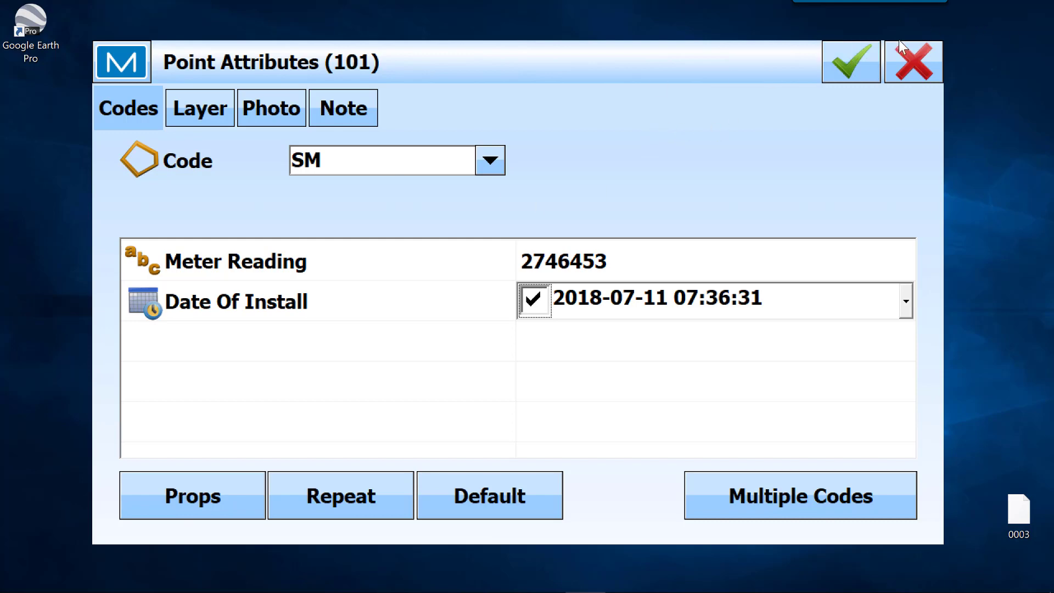
Look at the photo options for point 101 and store the point with its service meter attributes.
left_click(254, 122)
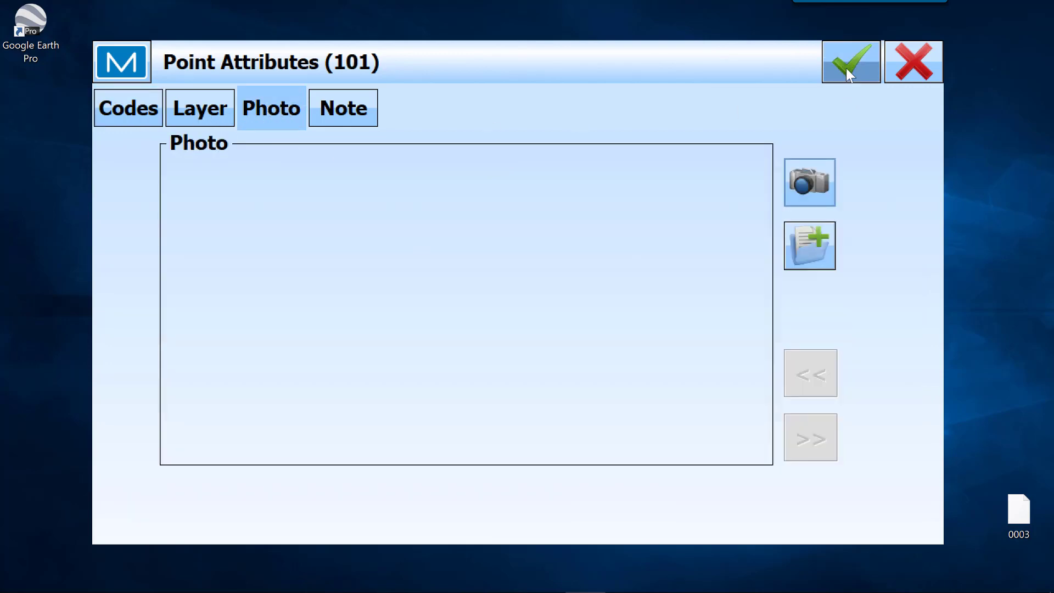
left_click(134, 105)
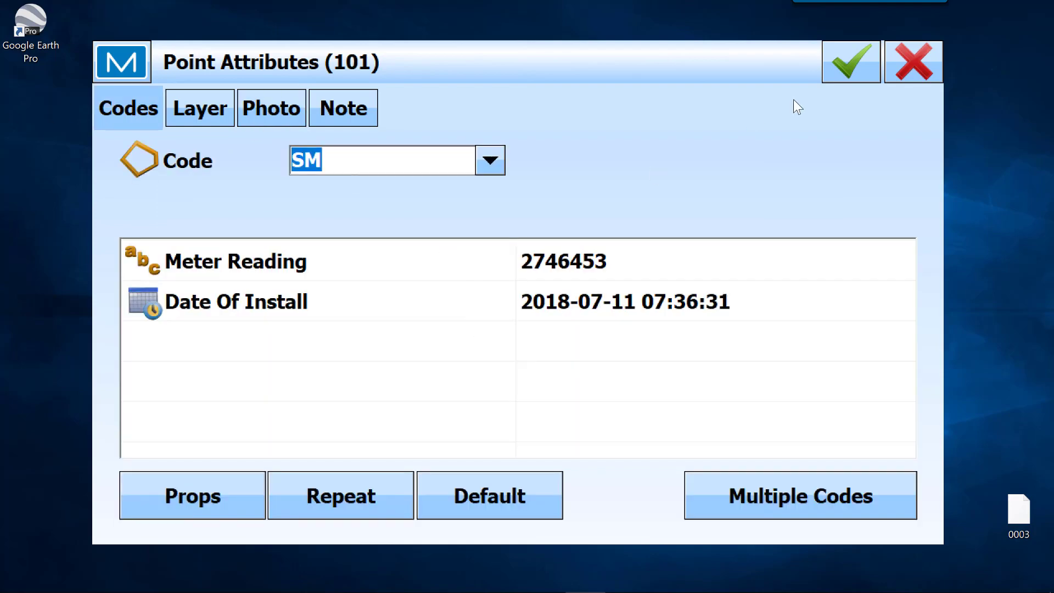
left_click(858, 54)
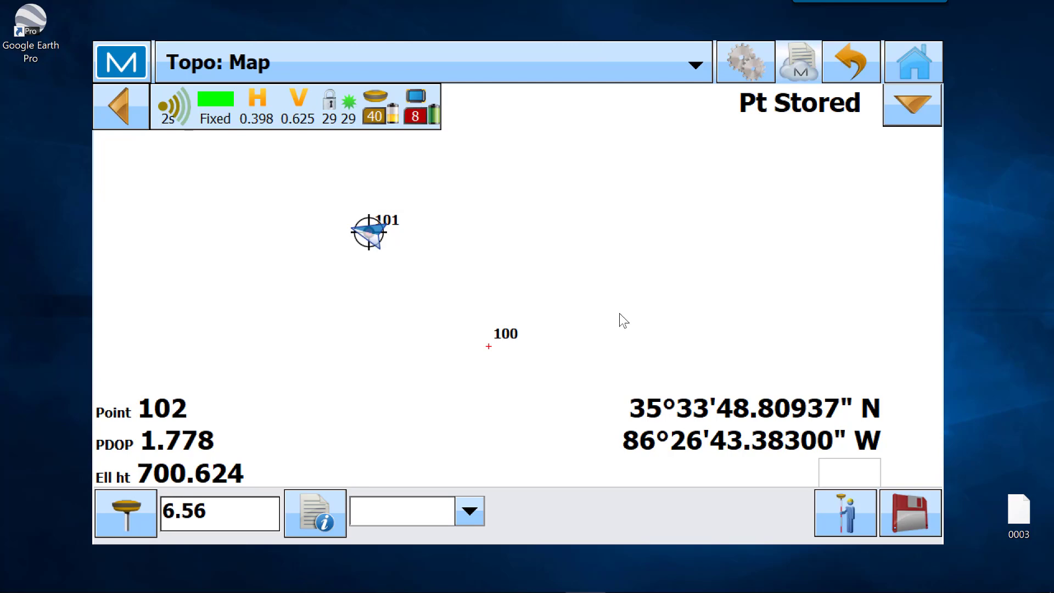
Set the simulator position northeast of point 101 and begin storing point 102 with the code WL (Water Line).
right_click(565, 176)
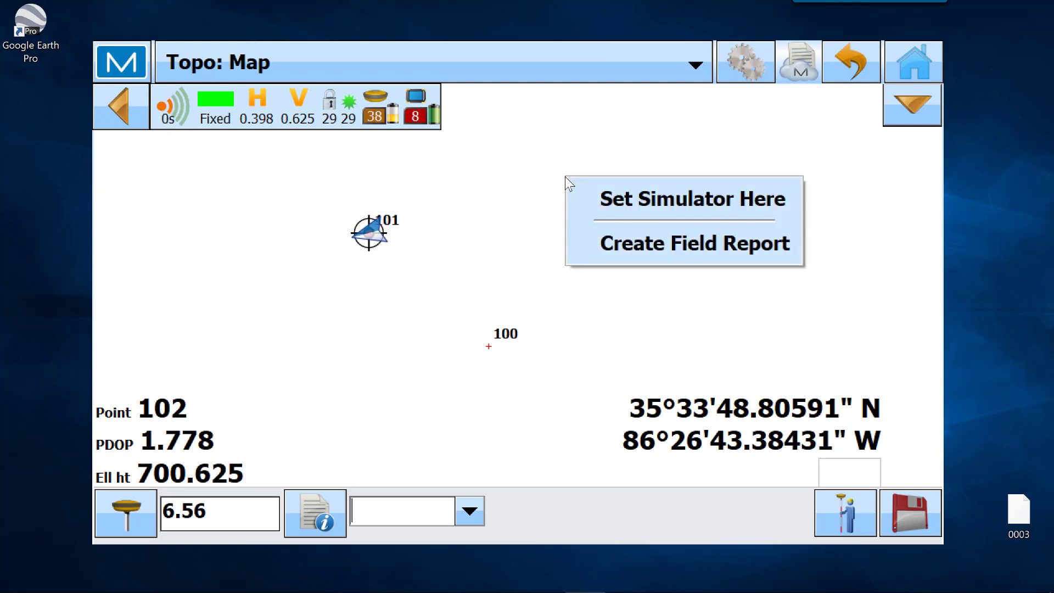
left_click(633, 201)
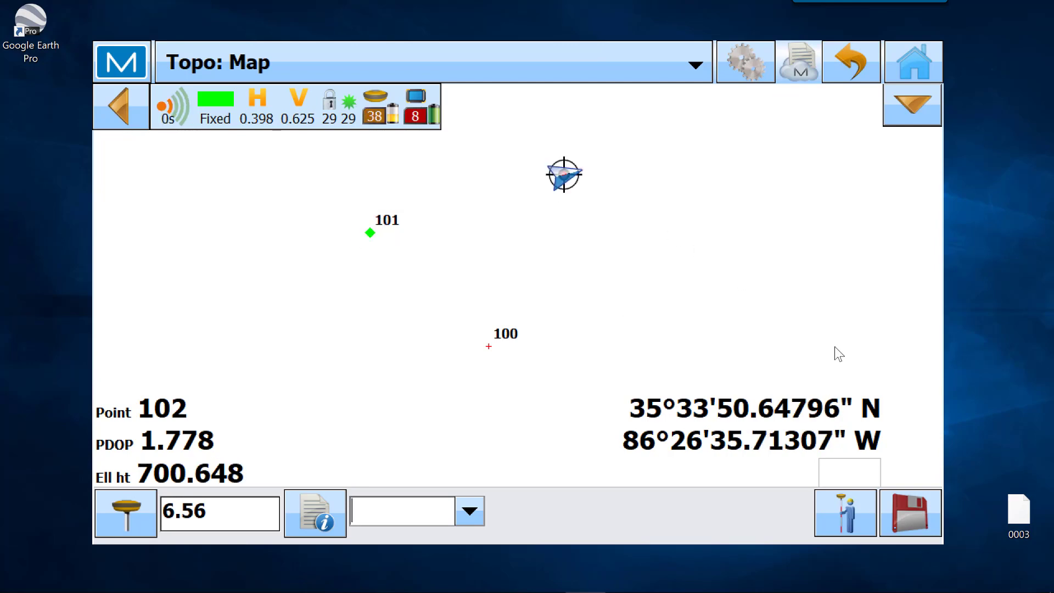
left_click(908, 515)
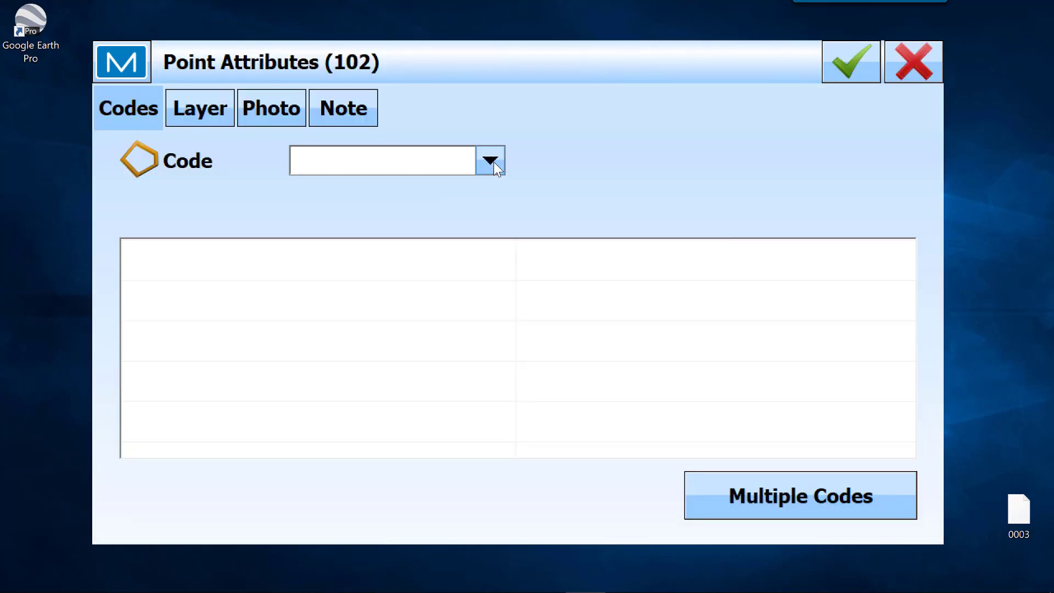
left_click(491, 162)
left_click(463, 236)
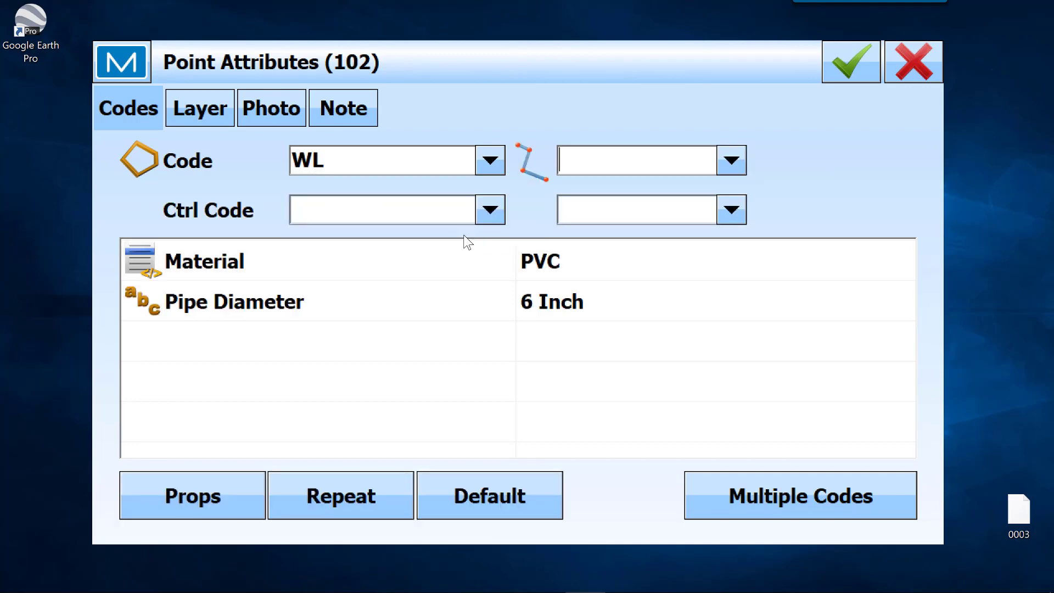
Set the line string of the WL code to 1 and view the available control codes without choosing one.
left_click(744, 171)
left_click(625, 181)
left_click(733, 167)
left_click(613, 158)
left_click(597, 158)
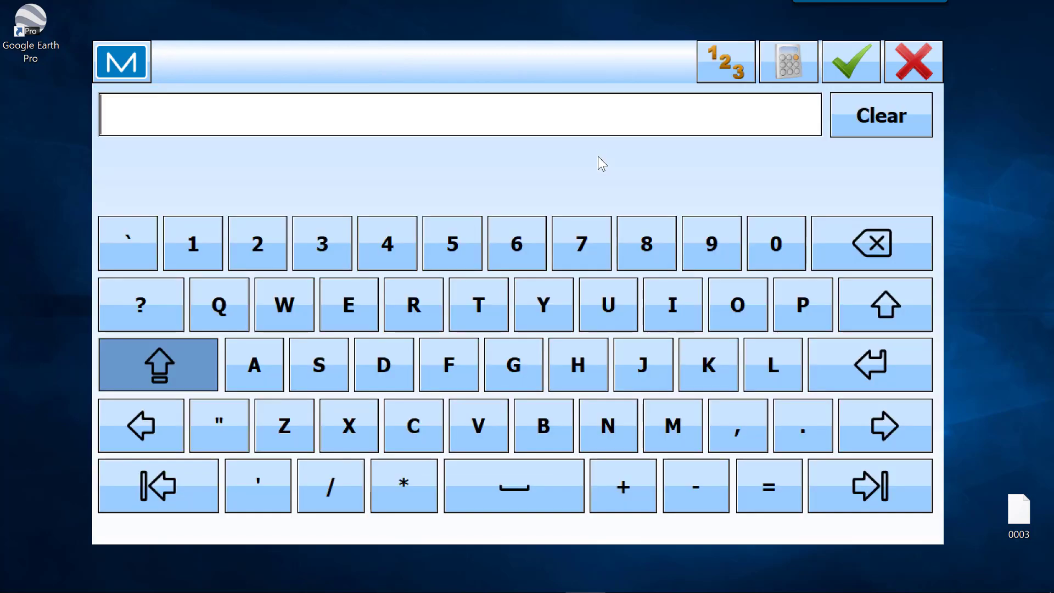
left_click(184, 242)
left_click(851, 65)
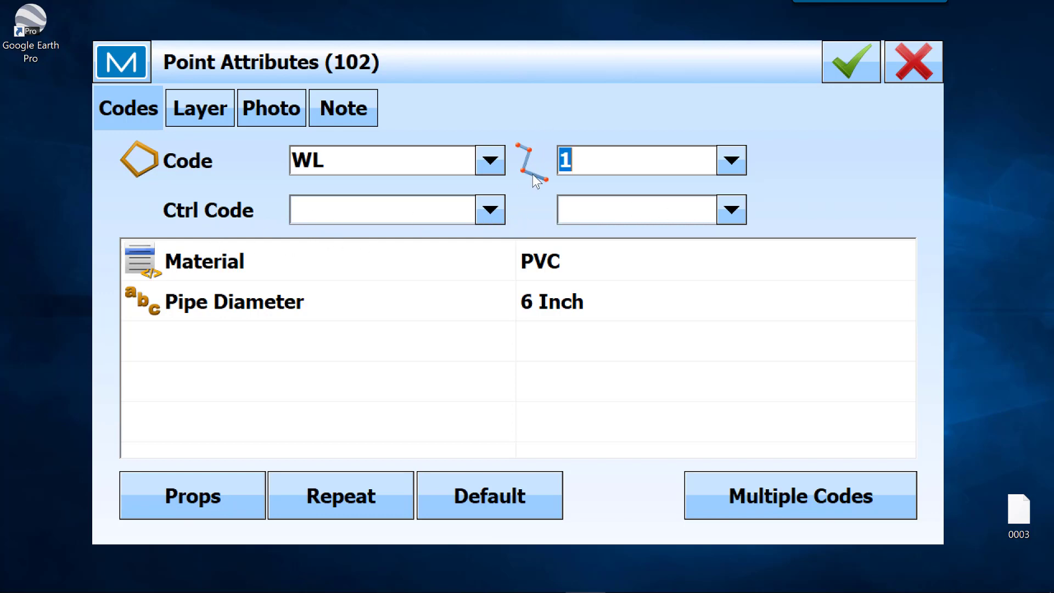
left_click(496, 209)
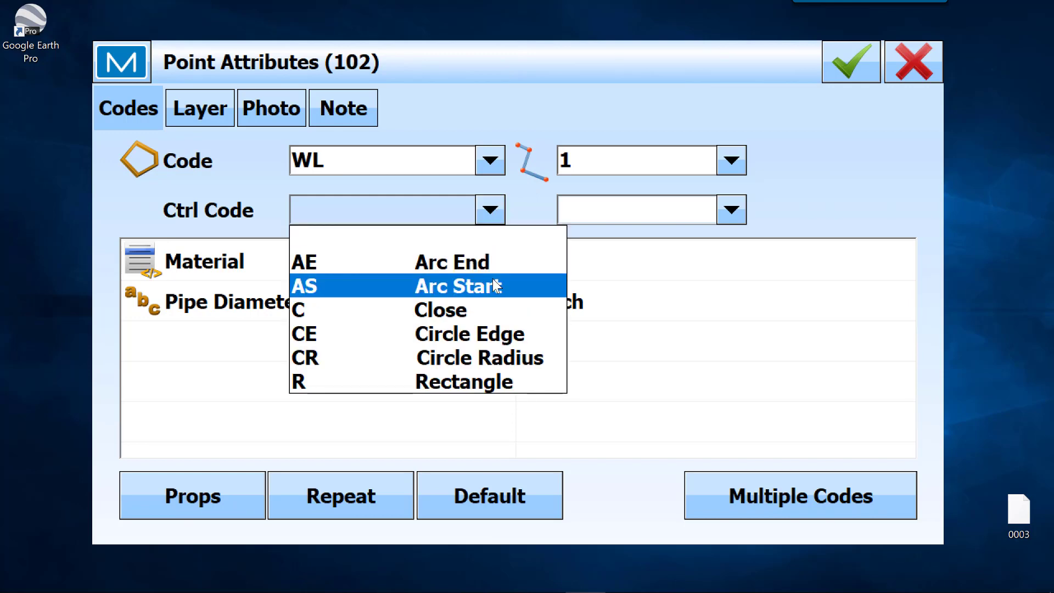
left_click(814, 160)
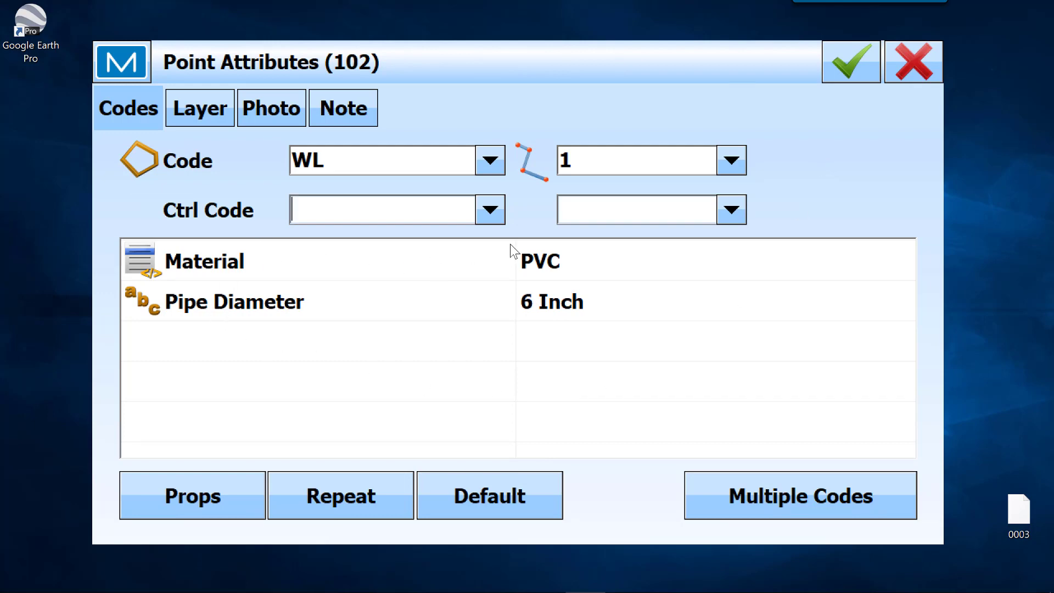
Select PVC as the Material of the water line at point 102.
left_click(763, 258)
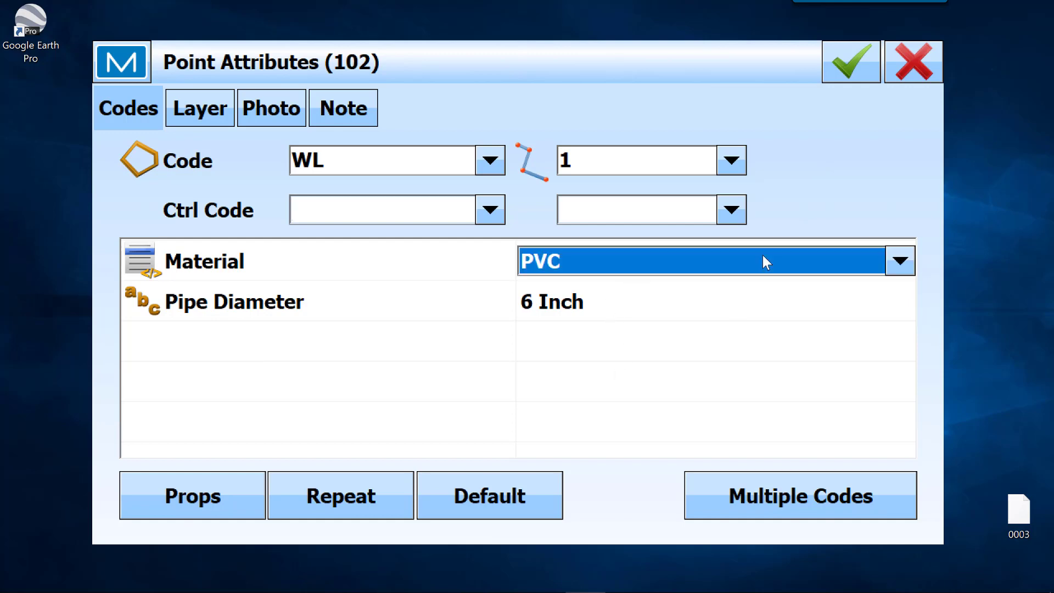
left_click(902, 264)
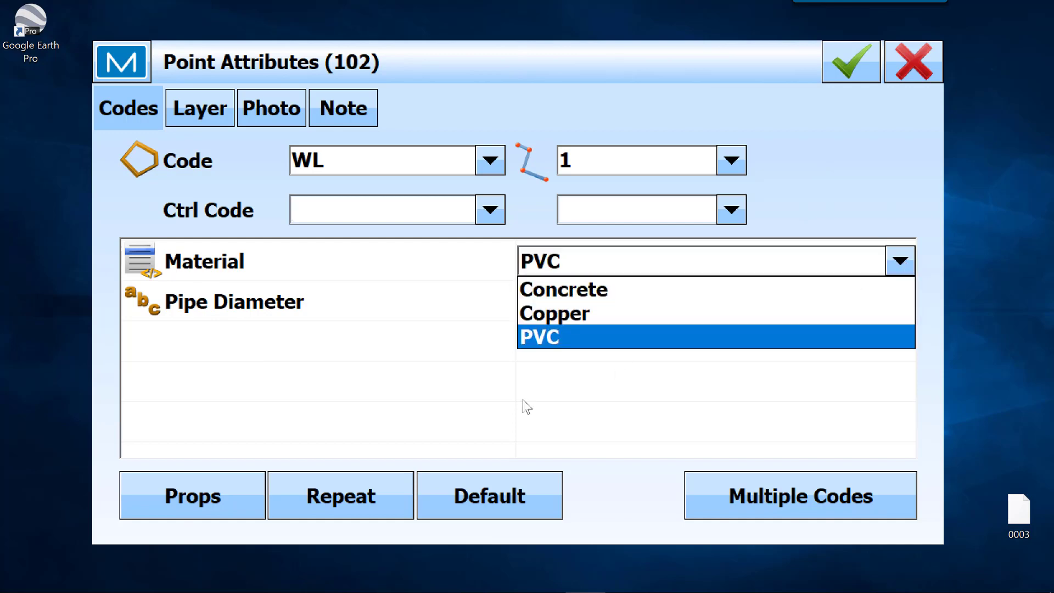
left_click(556, 343)
Set the Pipe Diameter attribute to 12 Inch and store point 102.
left_click(851, 305)
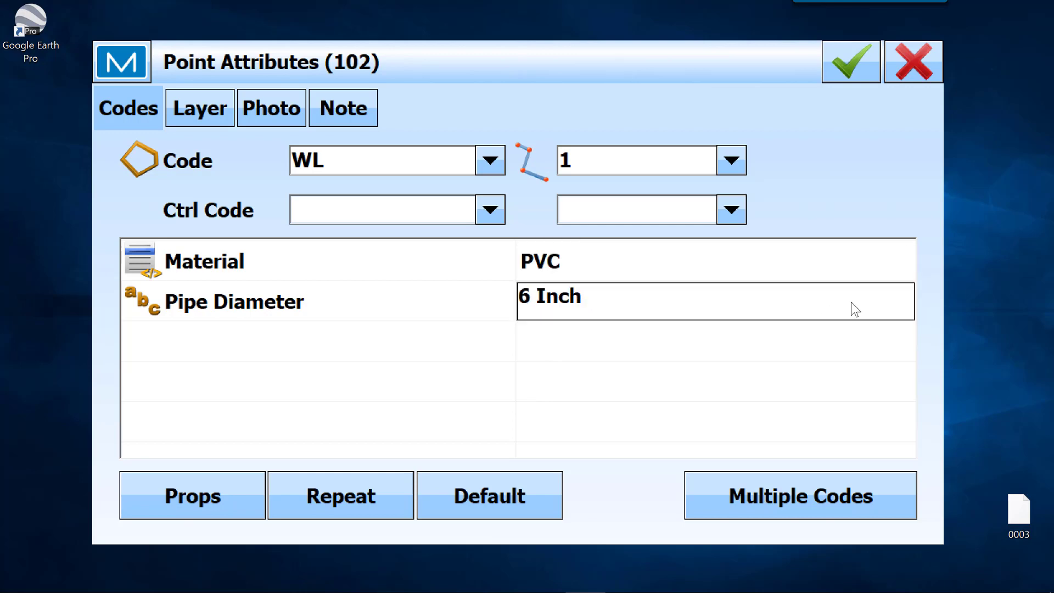
left_click(851, 306)
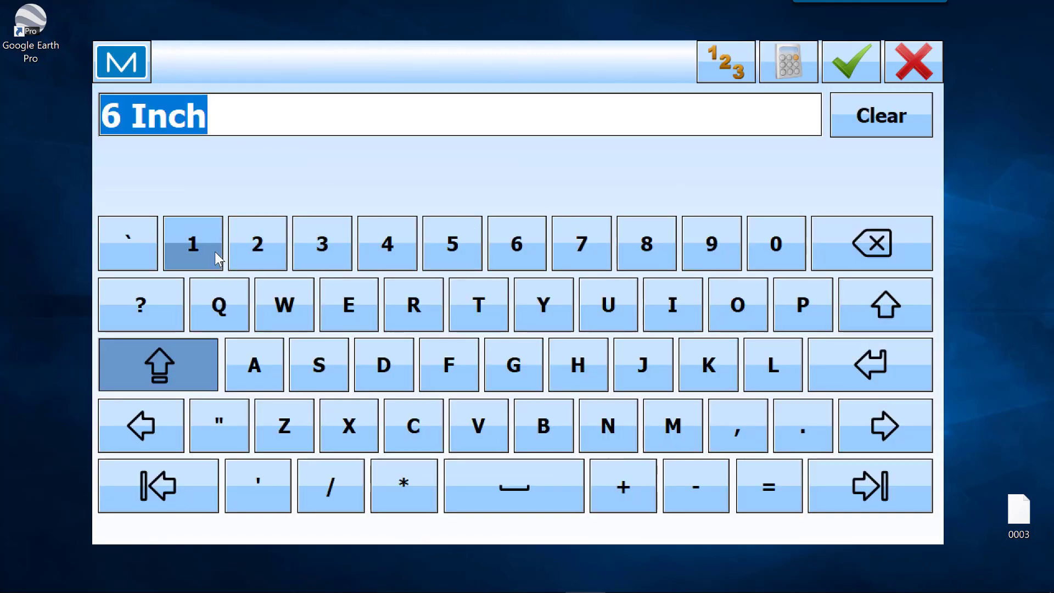
type("12 Invh")
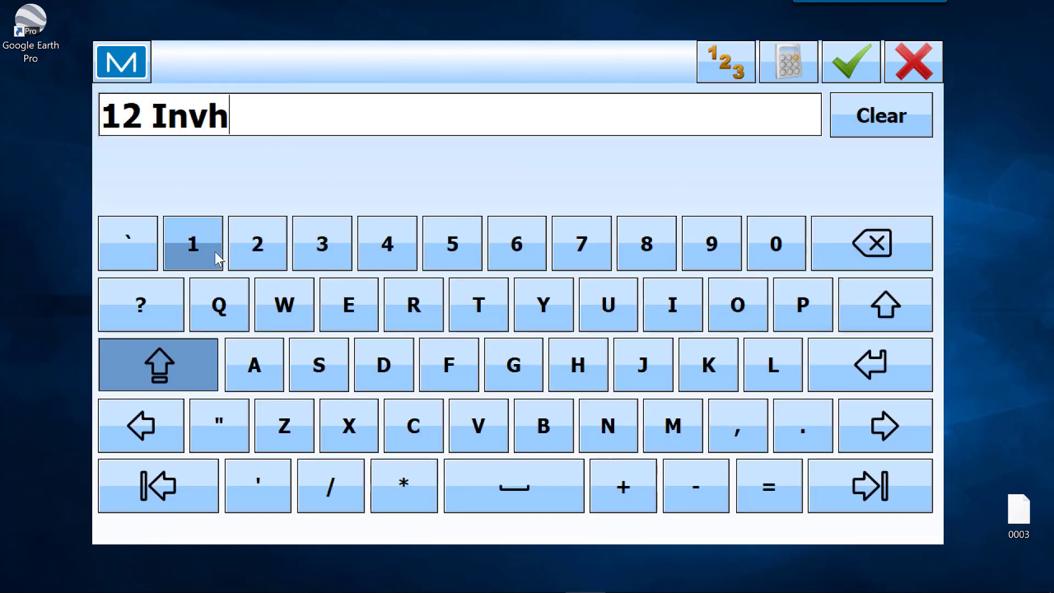
key("BackSpace")
key("BackSpace")
type("ch")
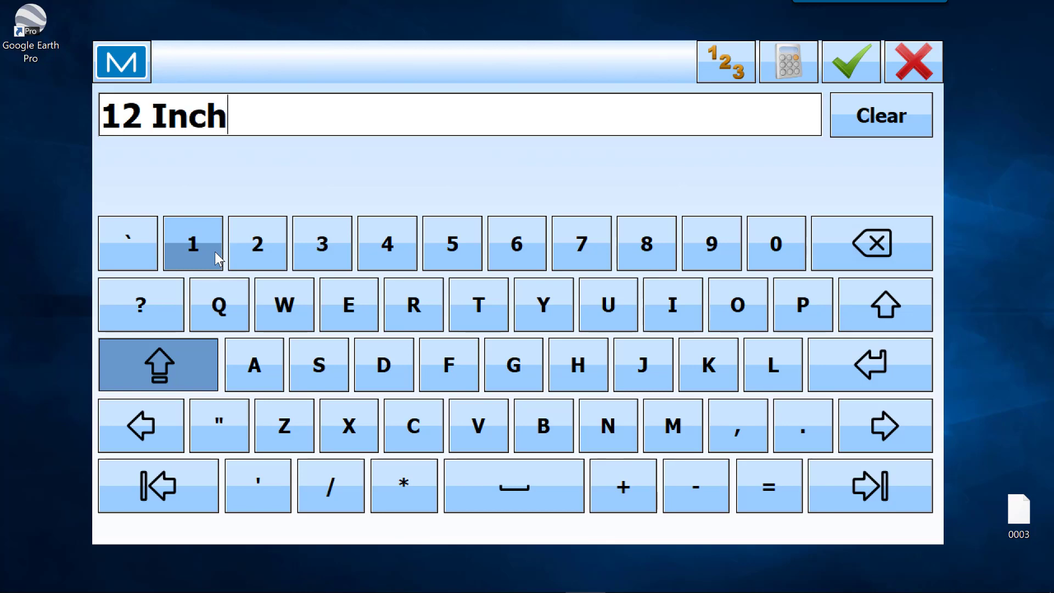
left_click(849, 65)
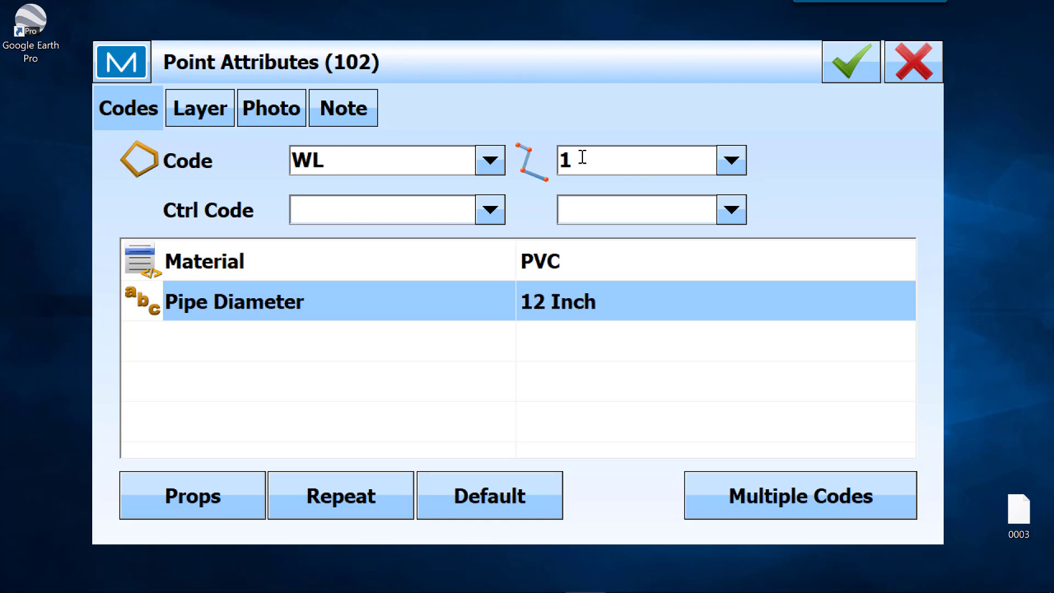
left_click(854, 57)
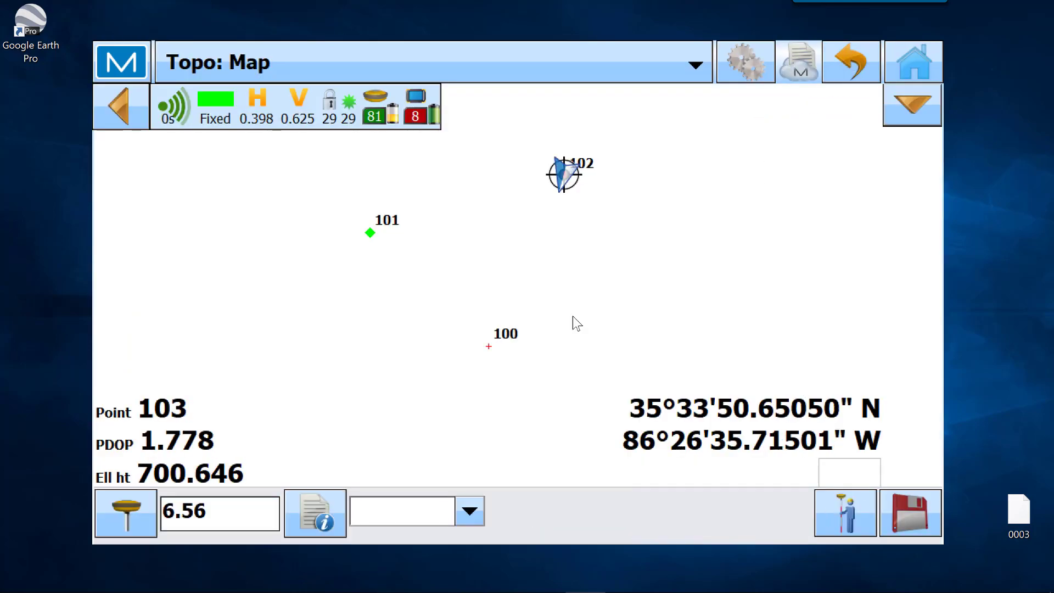
Set the simulator position southeast of point 102 and begin storing point 103 with the code WL (Water Line).
right_click(677, 282)
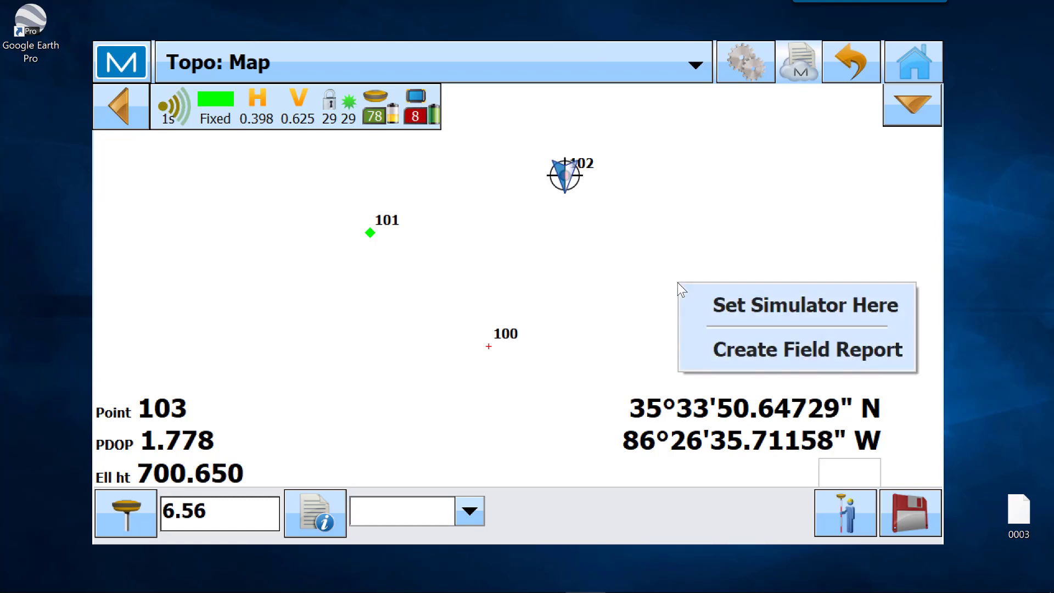
left_click(746, 307)
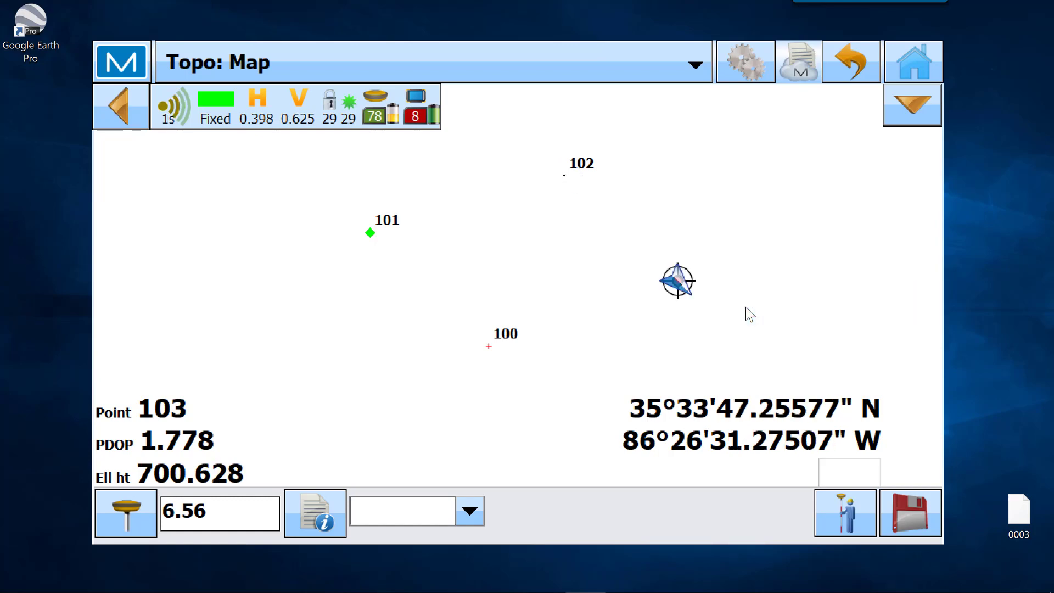
left_click(911, 510)
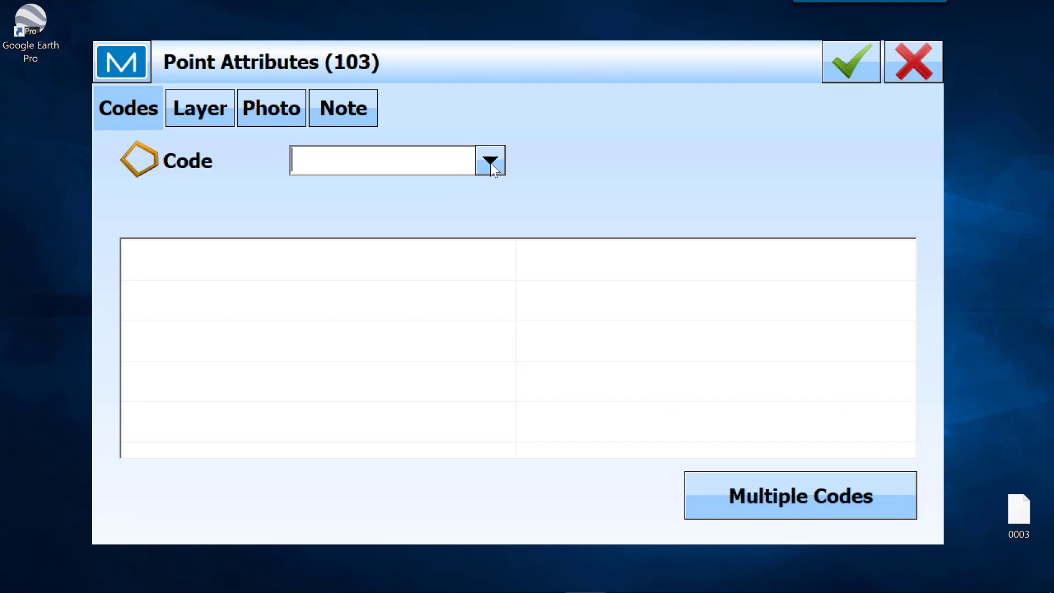
left_click(491, 163)
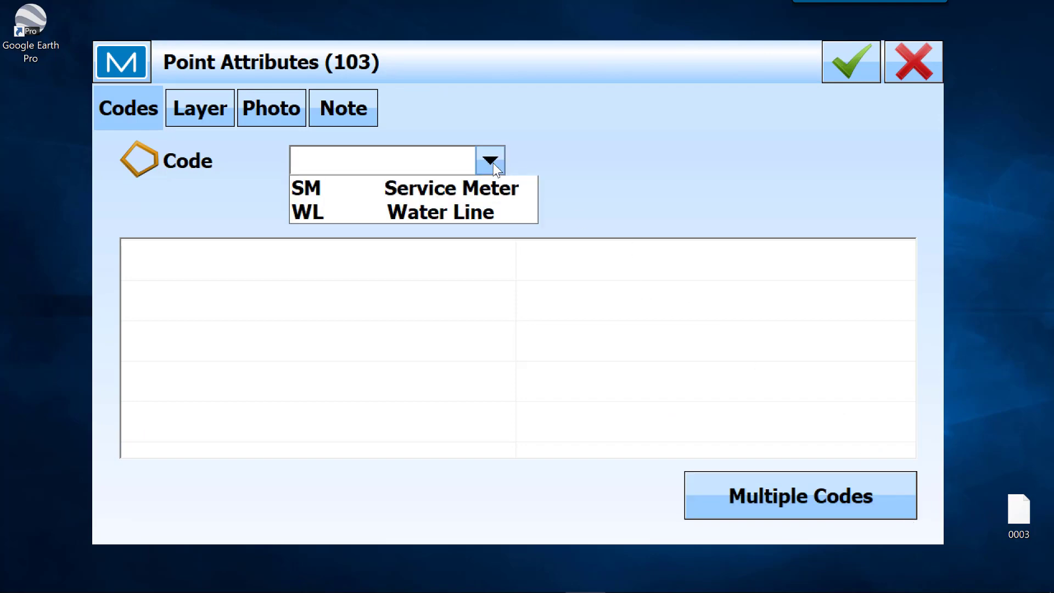
left_click(454, 237)
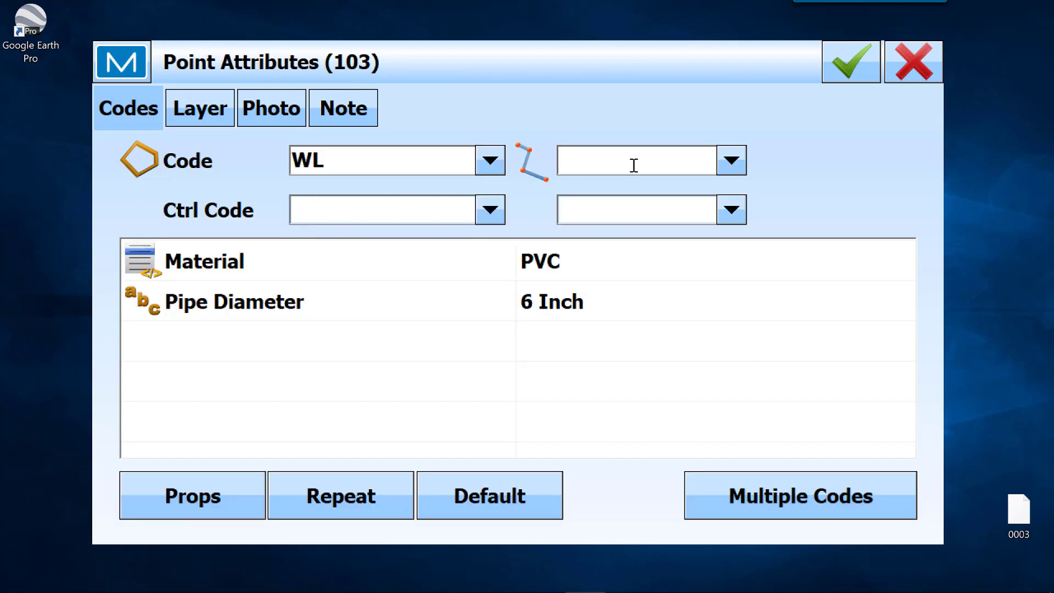
Set the line string of point 103 to 1 and repeat the attribute values of the previous water line point.
left_click(718, 171)
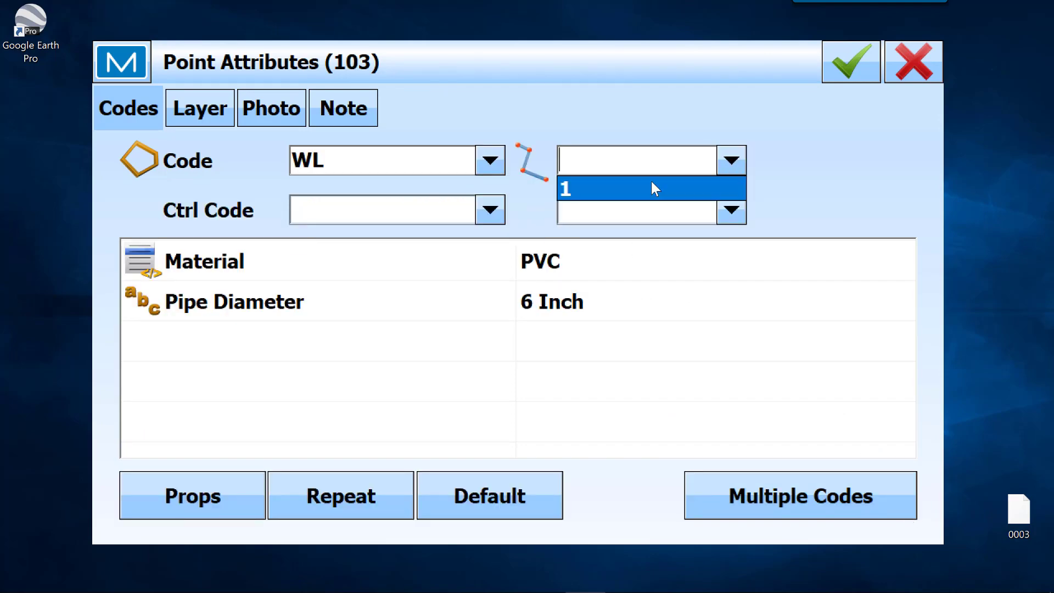
left_click(575, 189)
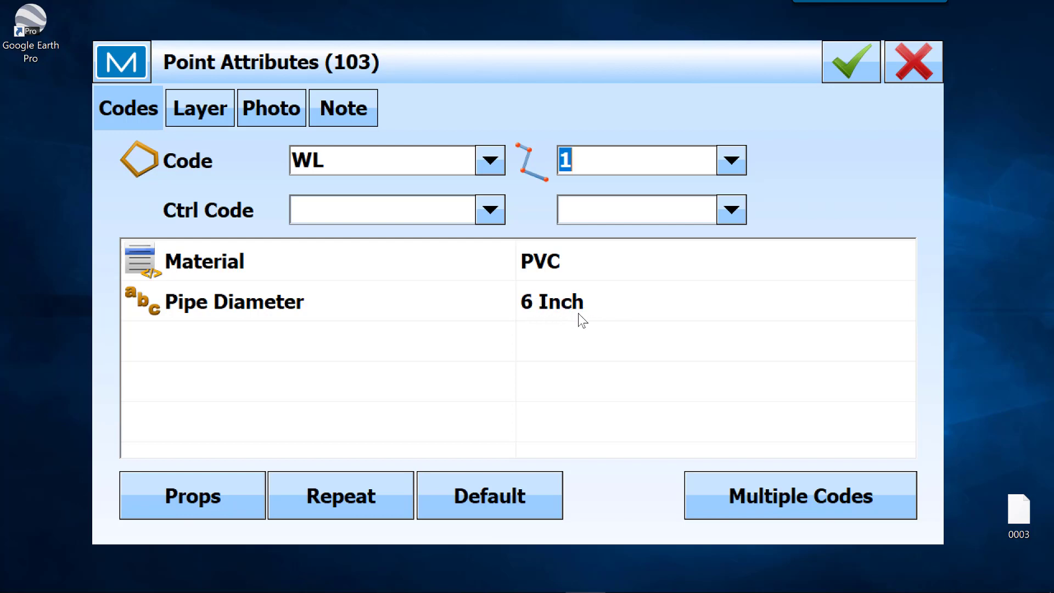
left_click(341, 493)
left_click(372, 493)
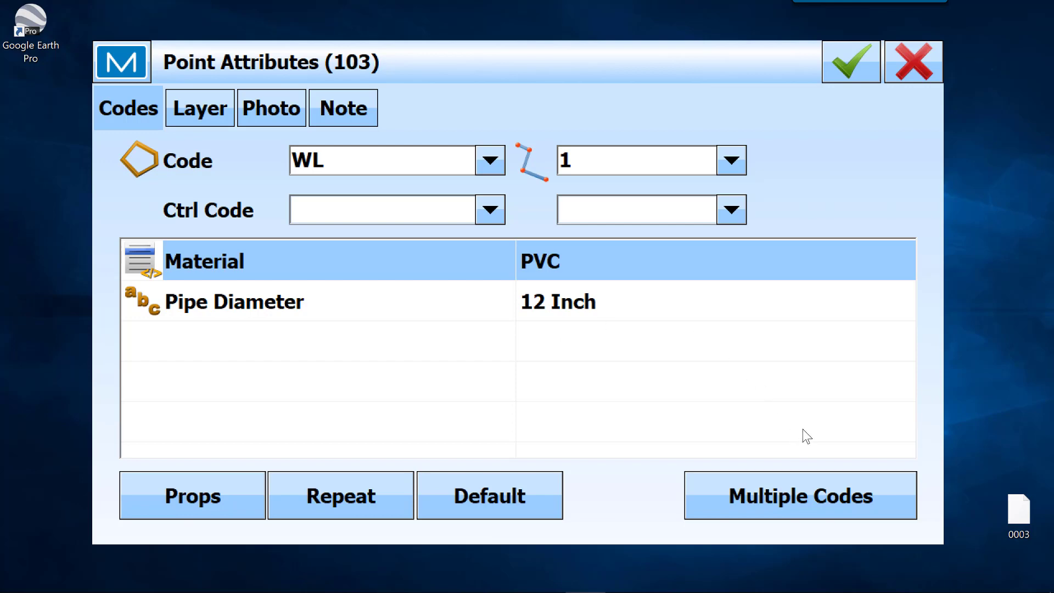
Add GV (Gate Valve) as a second code on point 103 and store the point.
left_click(786, 490)
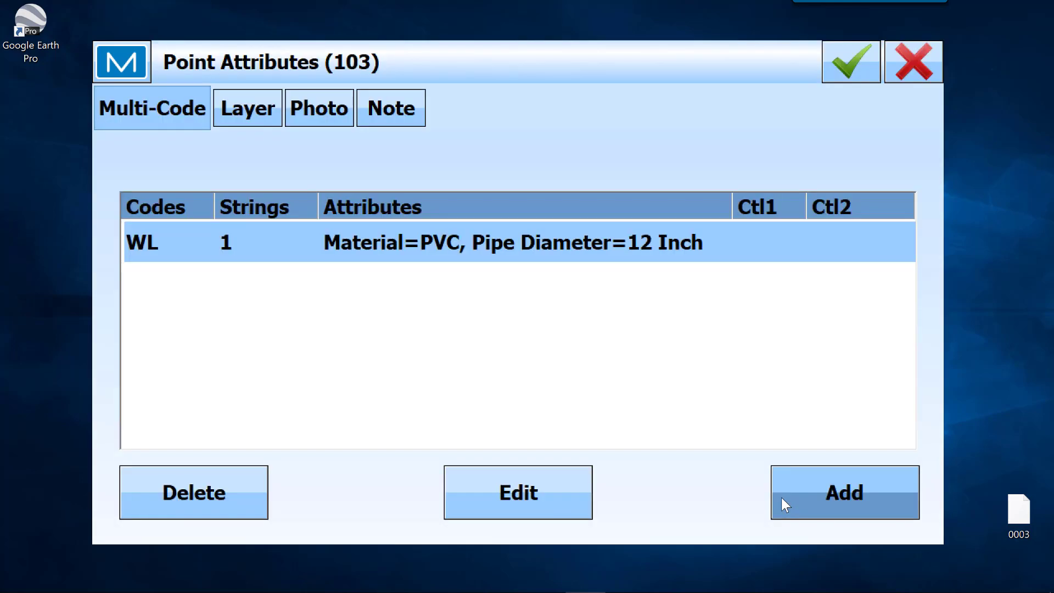
left_click(831, 486)
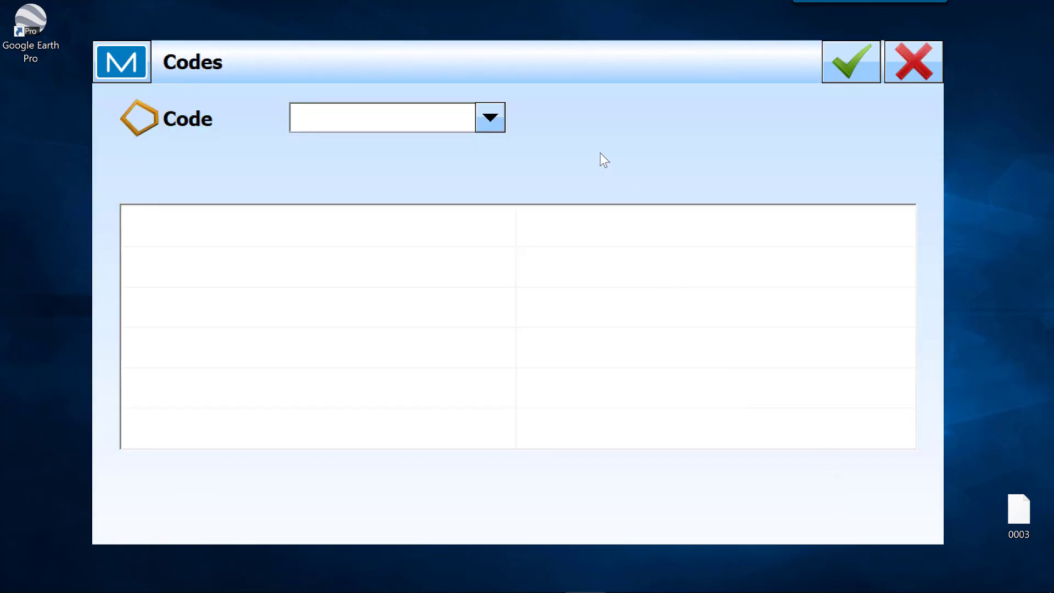
left_click(480, 118)
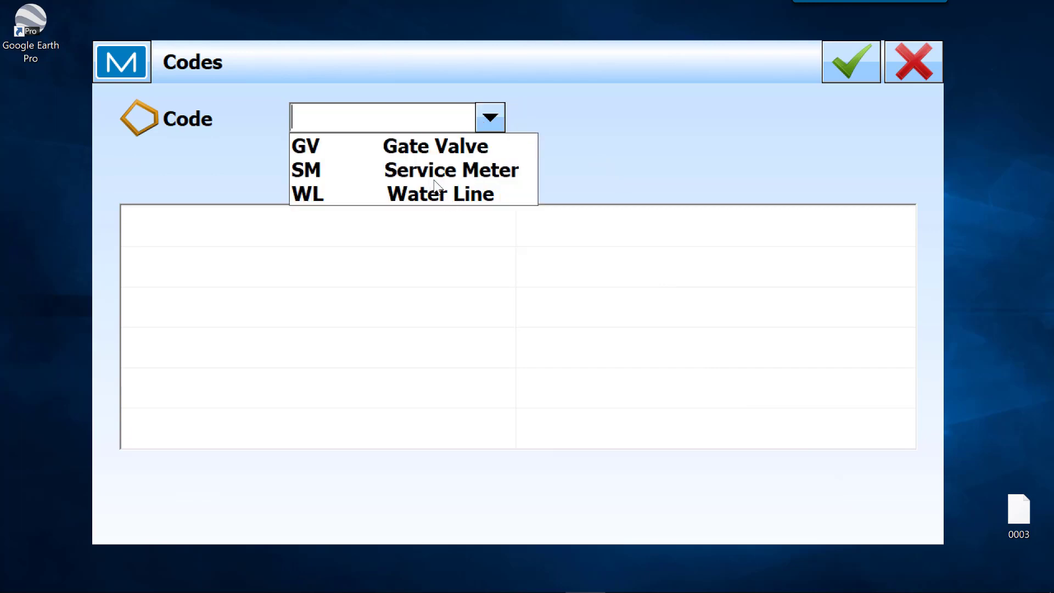
left_click(450, 146)
left_click(855, 60)
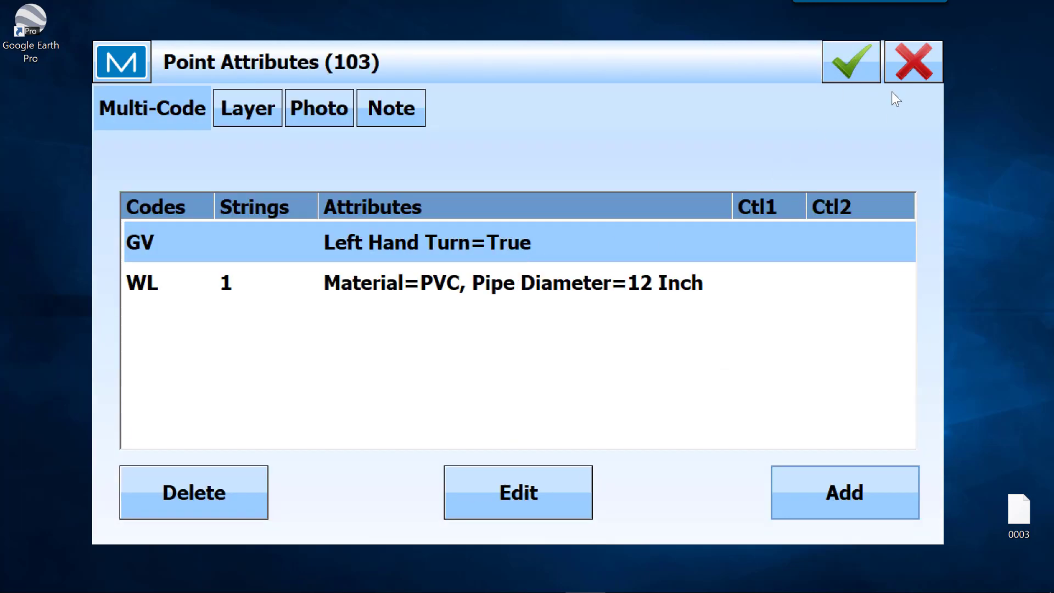
left_click(872, 58)
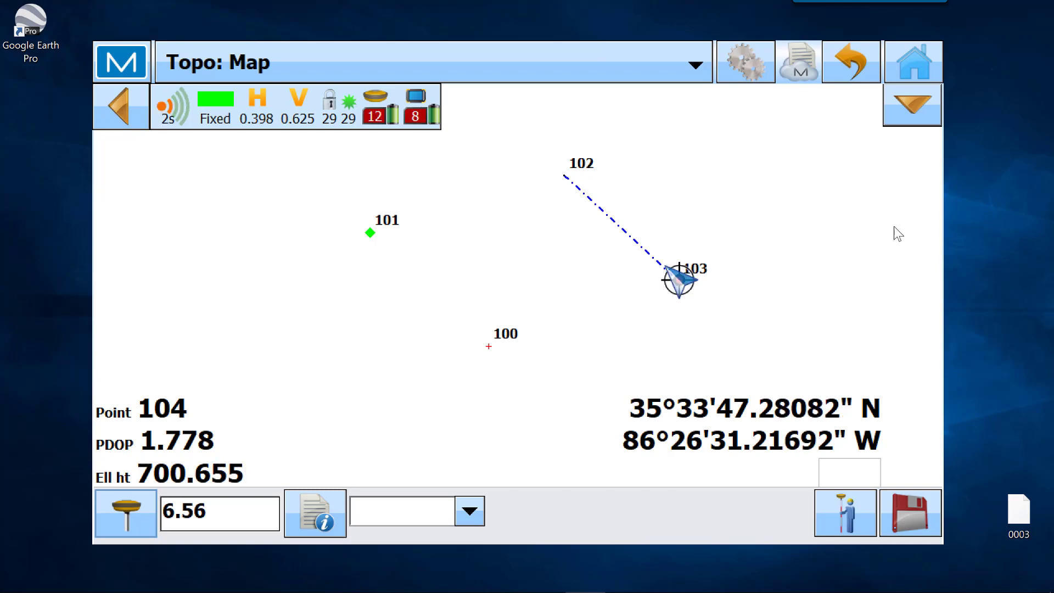
Open the job's code list and begin a new point code named WLB with the description Water Line Bend.
left_click(915, 57)
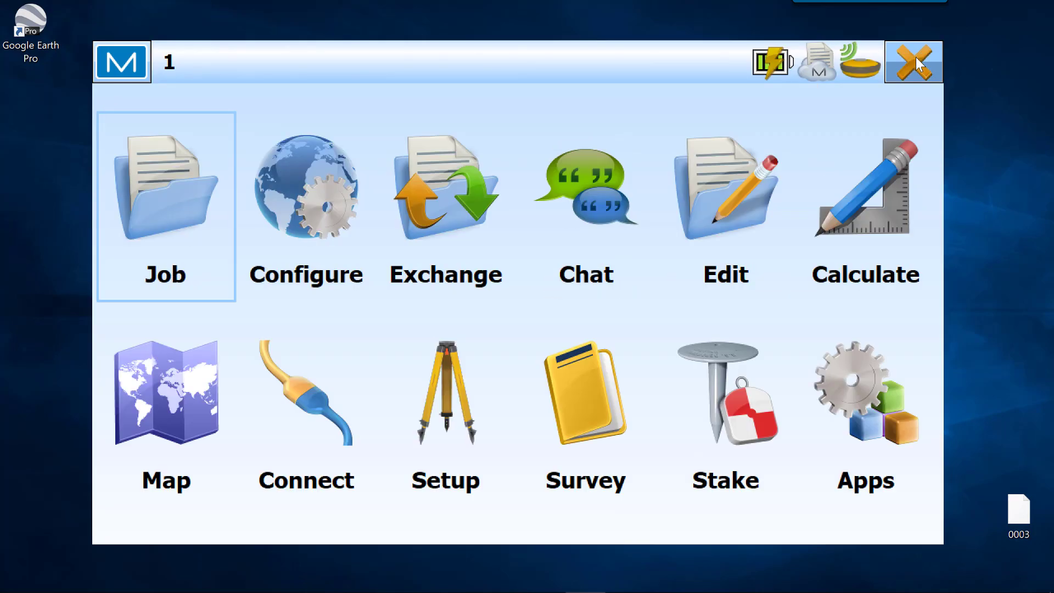
left_click(731, 197)
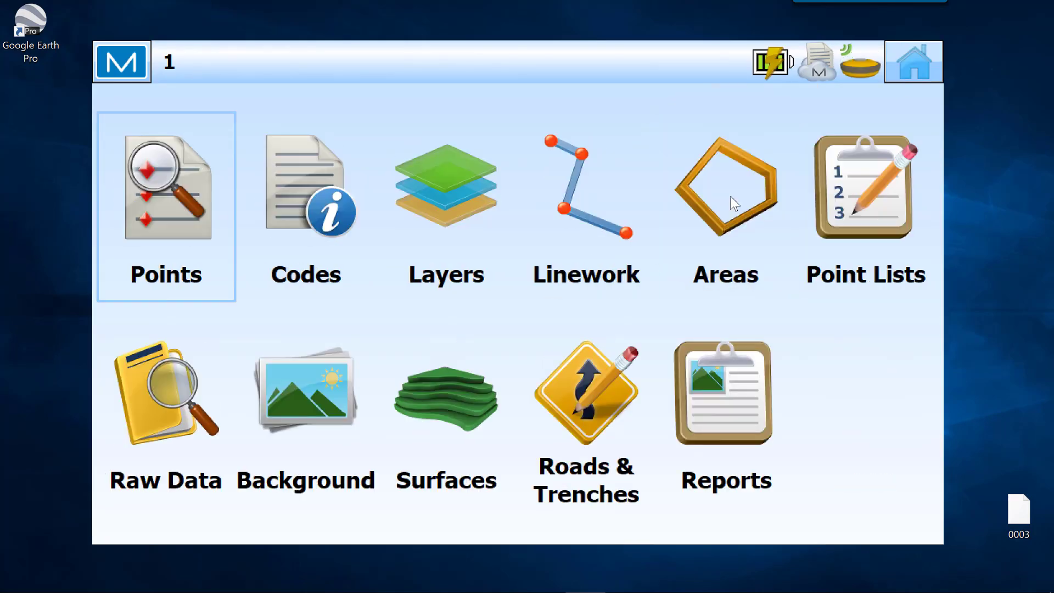
left_click(314, 223)
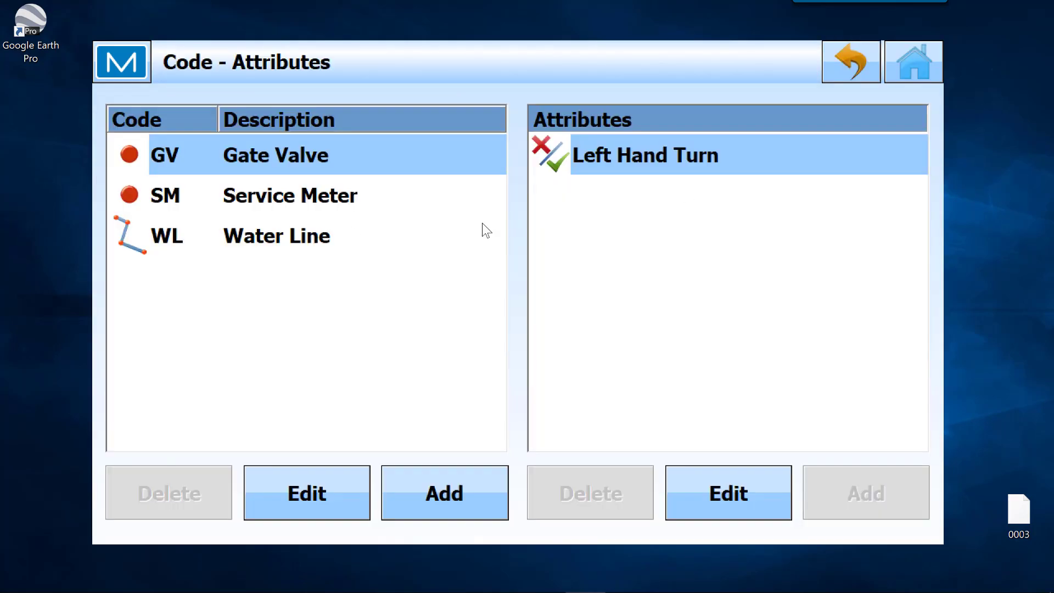
left_click(443, 497)
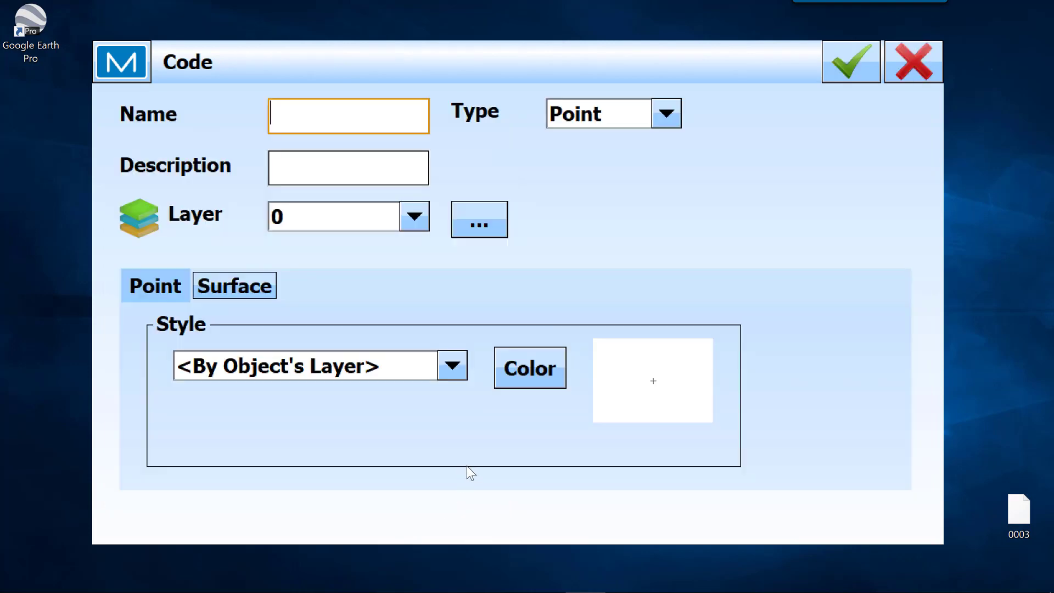
type("WLB")
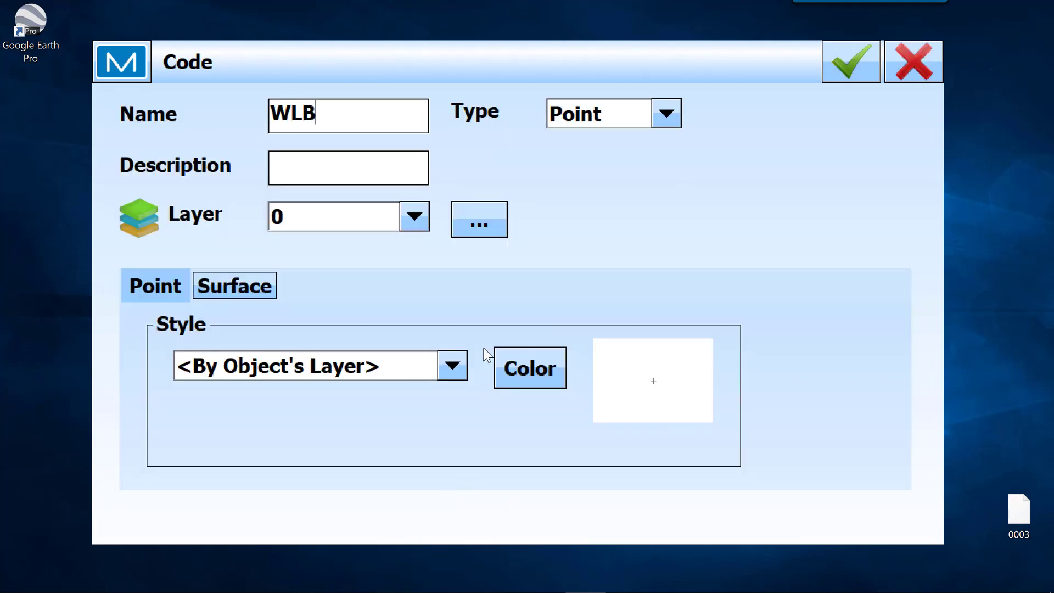
key("Tab")
type("Water Line Bend")
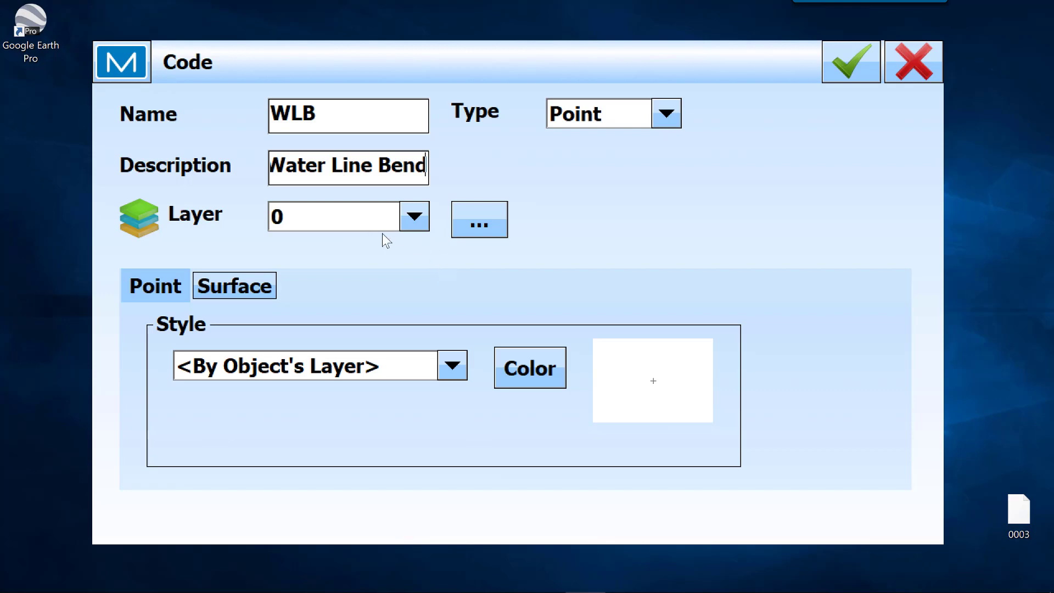
Assign the WLB code to the Water Line layer, view its surface setting, and save the code.
left_click(414, 217)
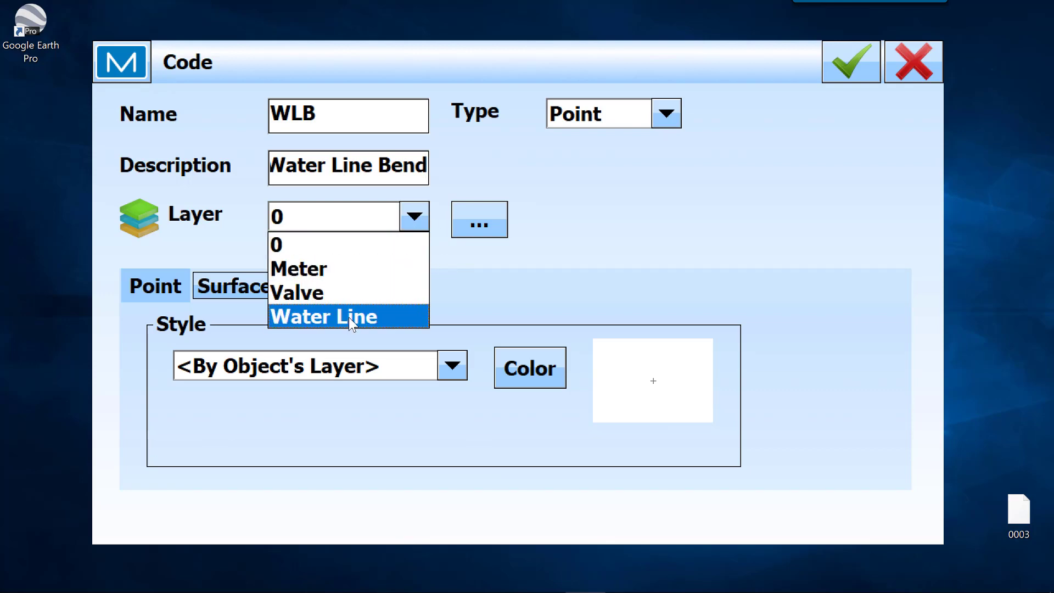
left_click(348, 318)
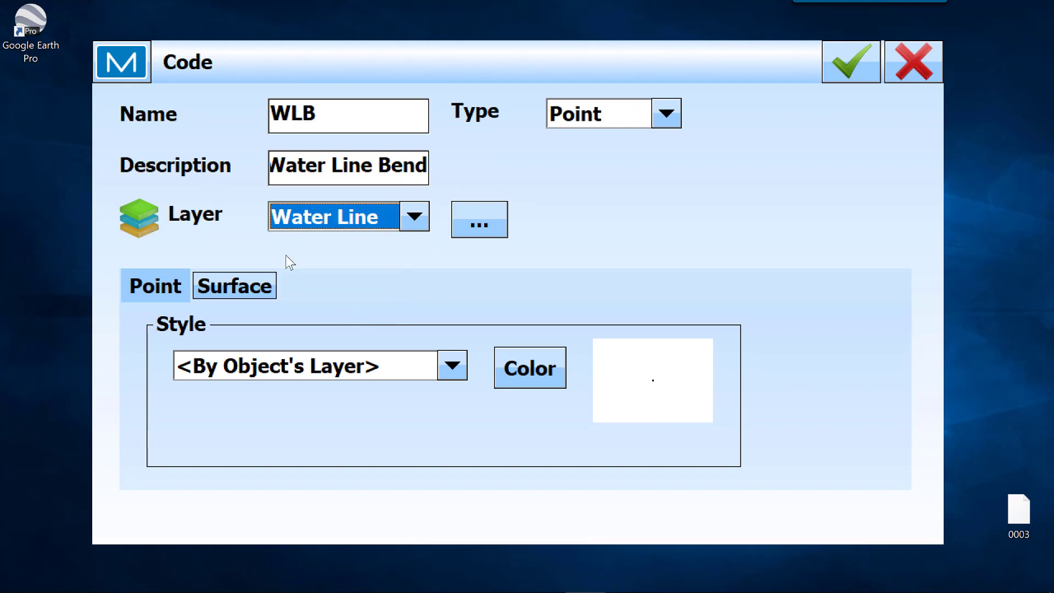
left_click(234, 286)
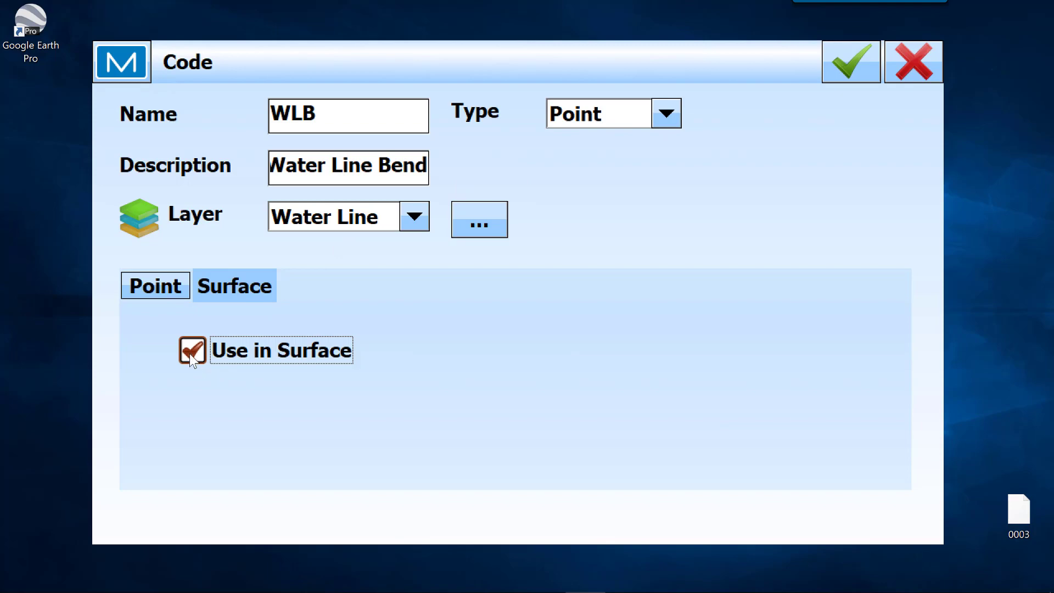
left_click(847, 59)
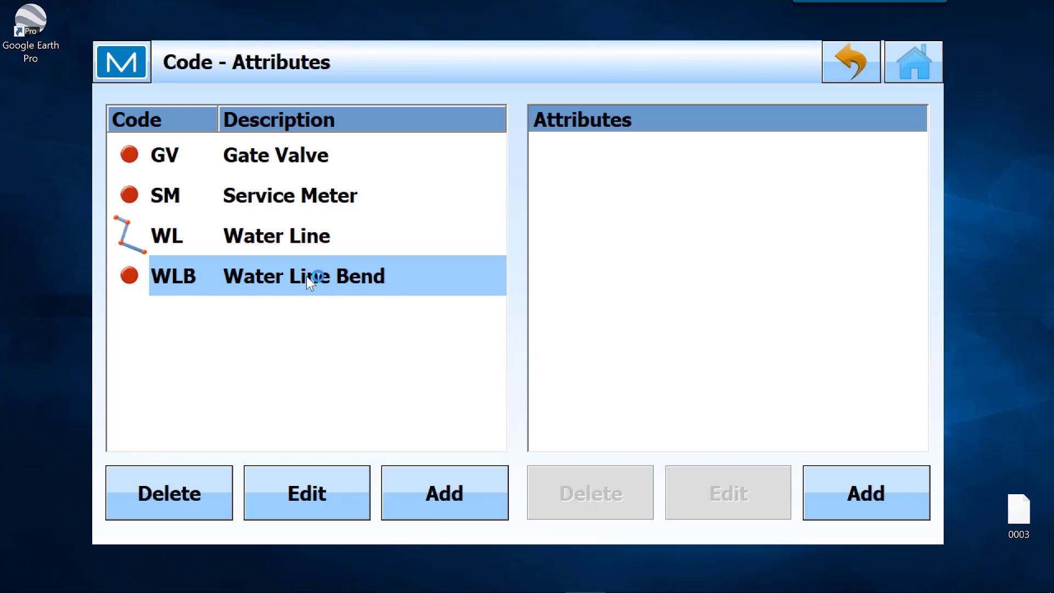
Begin a new attribute for the WLB code named Angle with the type Menu.
left_click(853, 488)
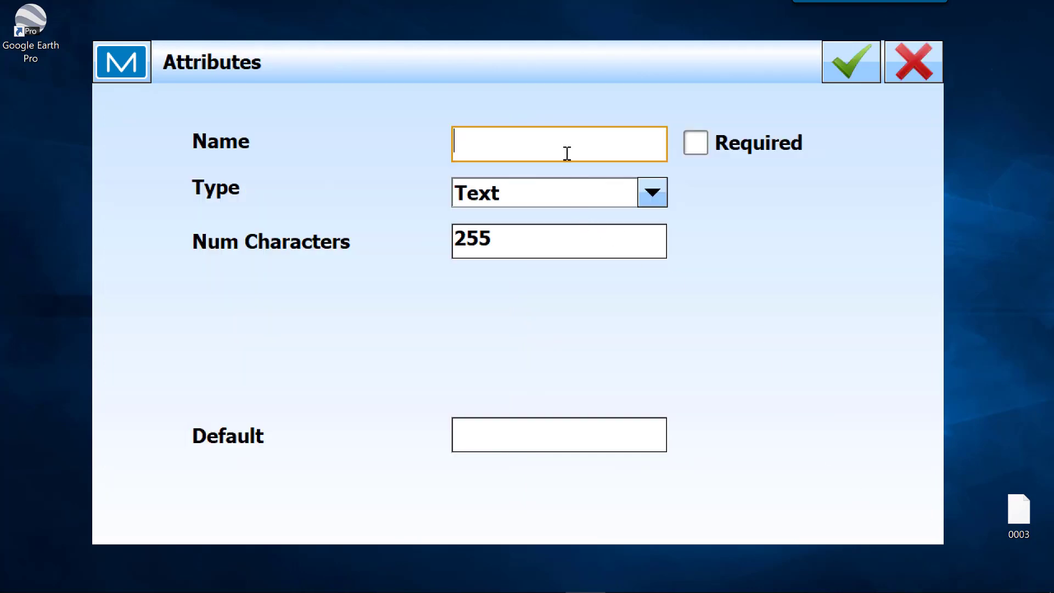
type("Angle")
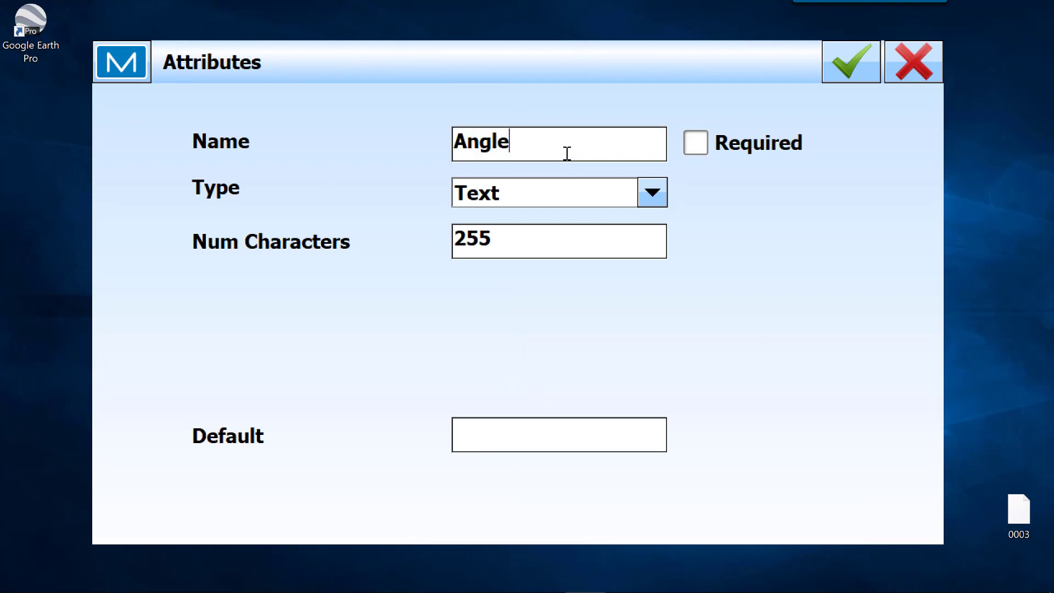
left_click(645, 195)
left_click(486, 294)
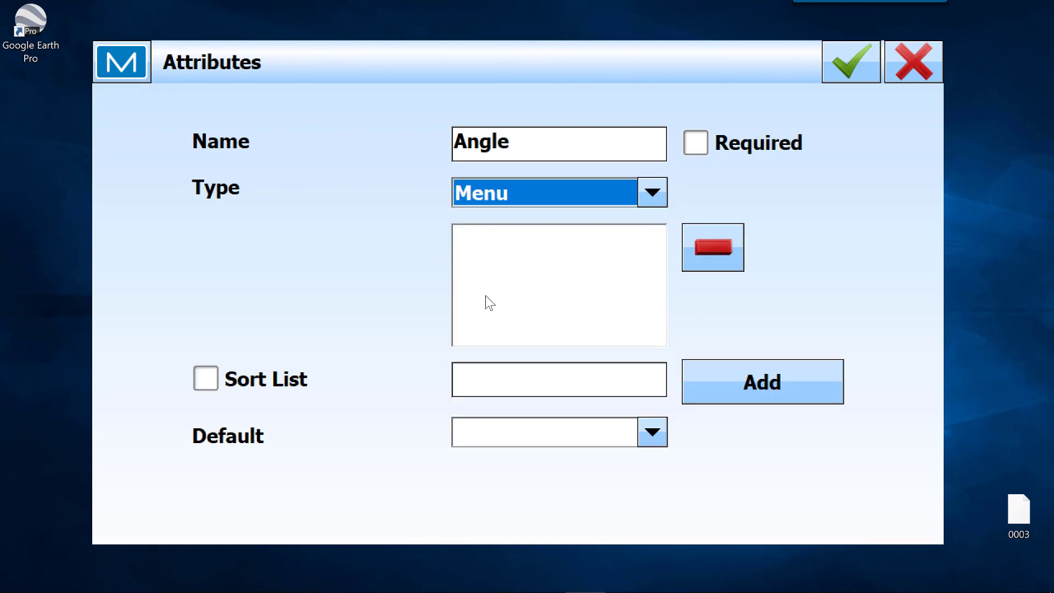
Add the menu values 11.25, 45, 90 and T to the Angle attribute, make it required, and save it.
left_click(514, 379)
type("11.25")
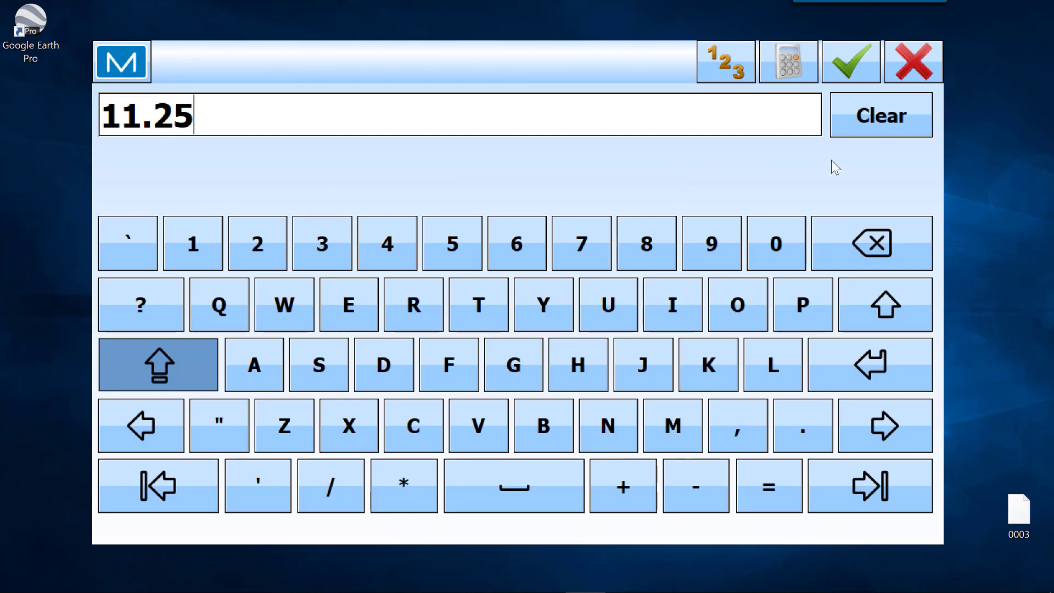
left_click(860, 55)
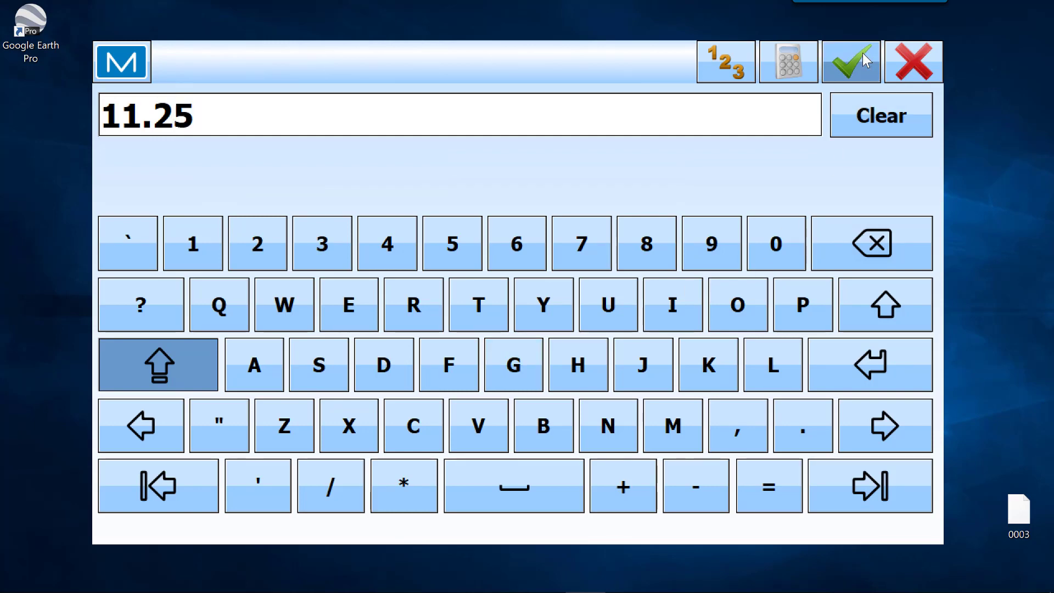
left_click(720, 382)
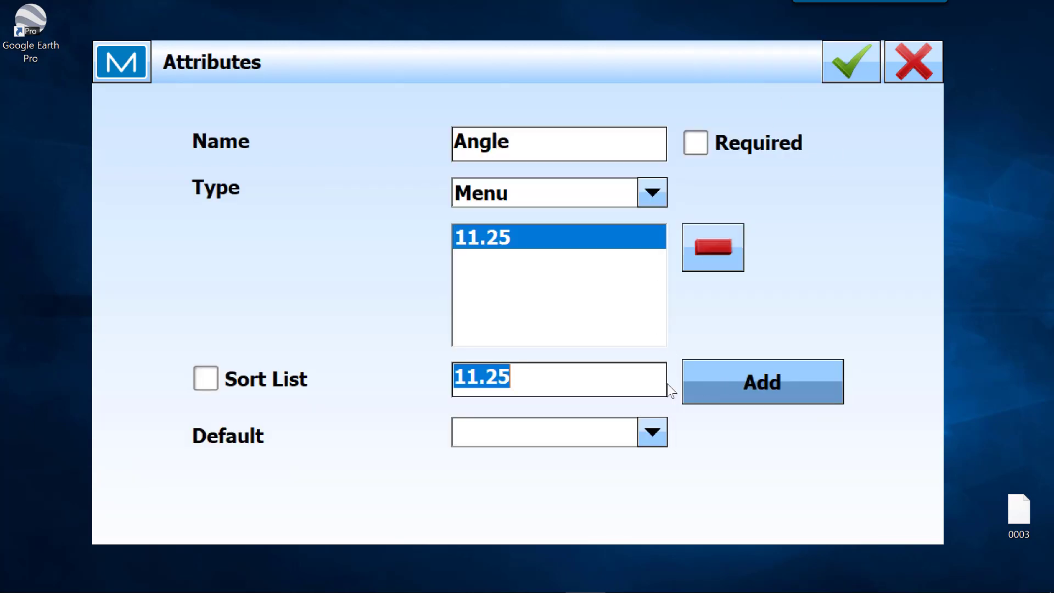
type("45")
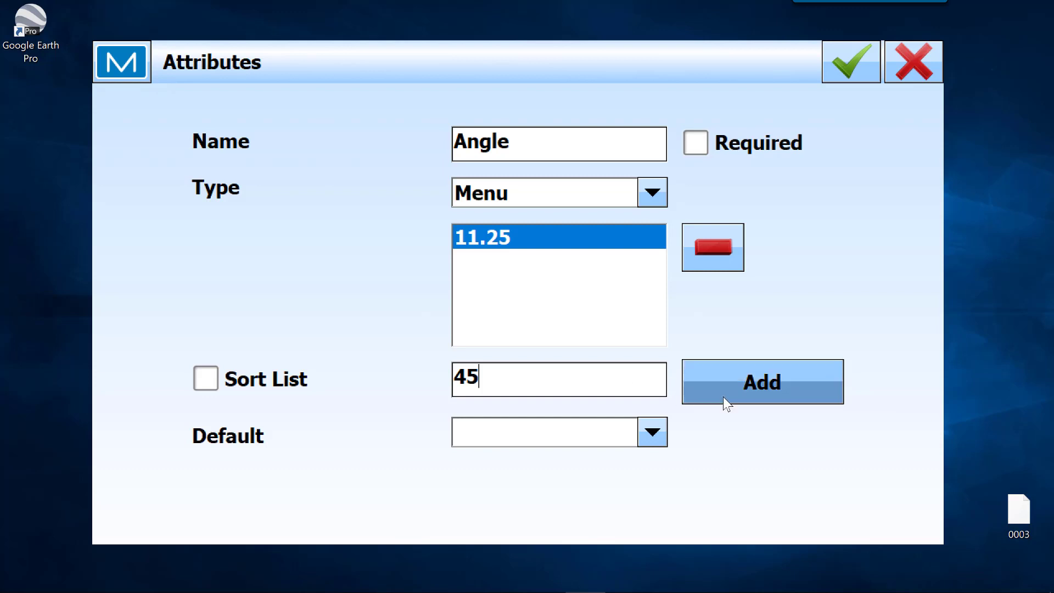
left_click(771, 380)
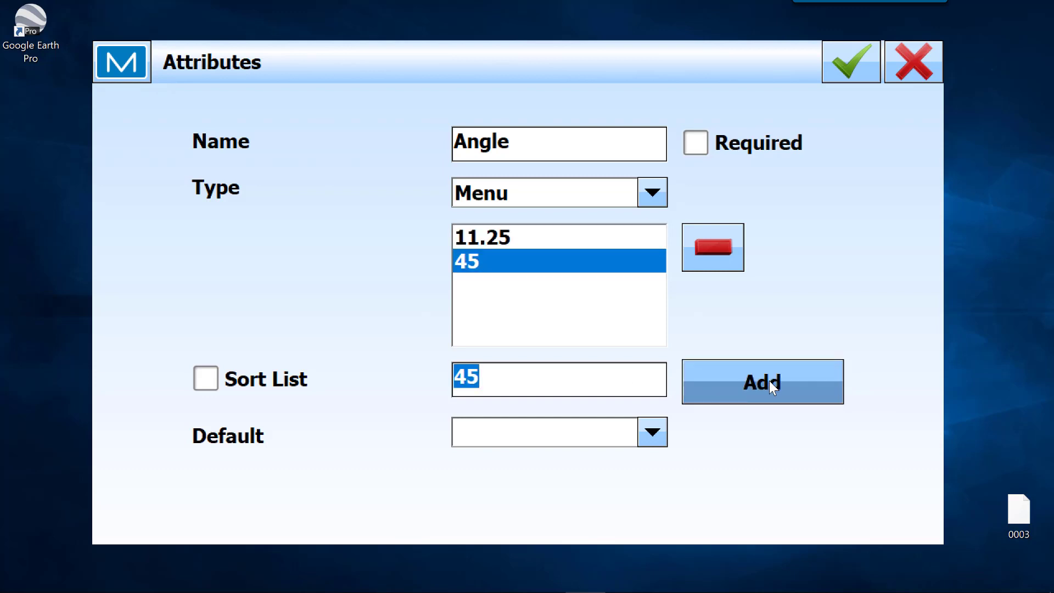
type("90")
left_click(756, 375)
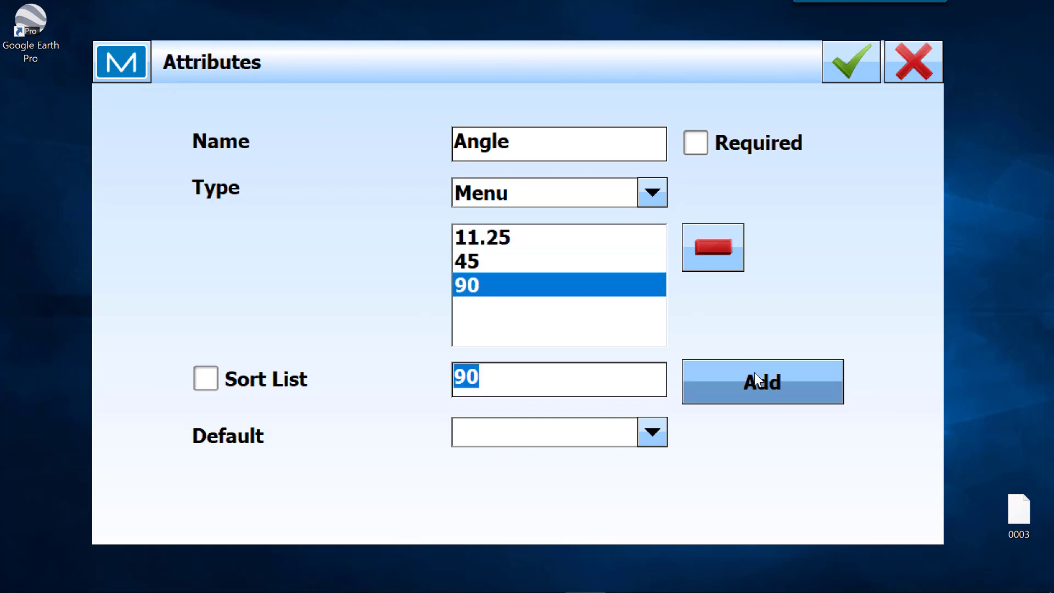
type("T")
left_click(750, 384)
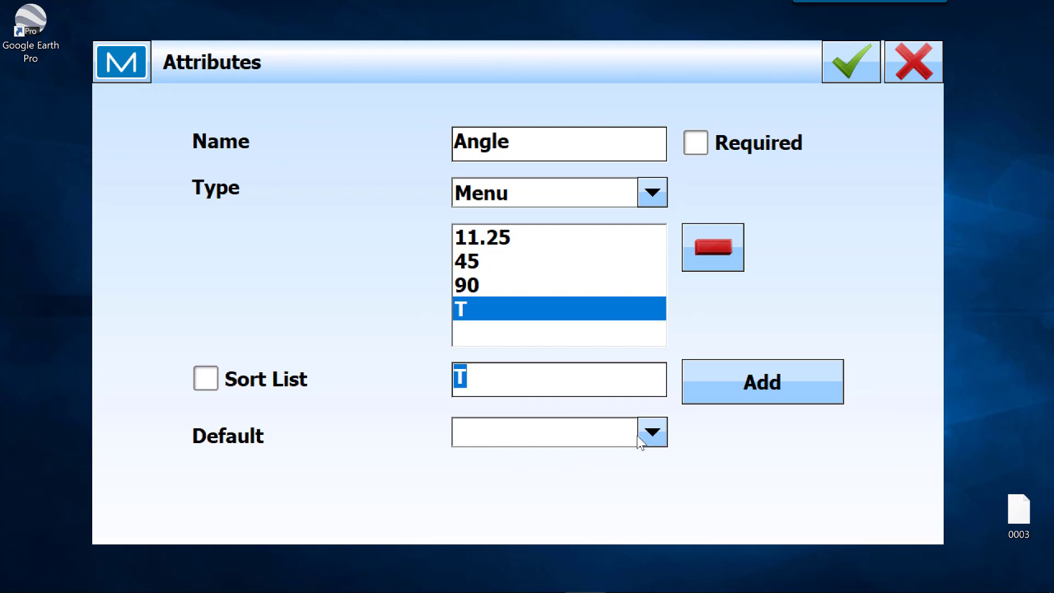
left_click(696, 142)
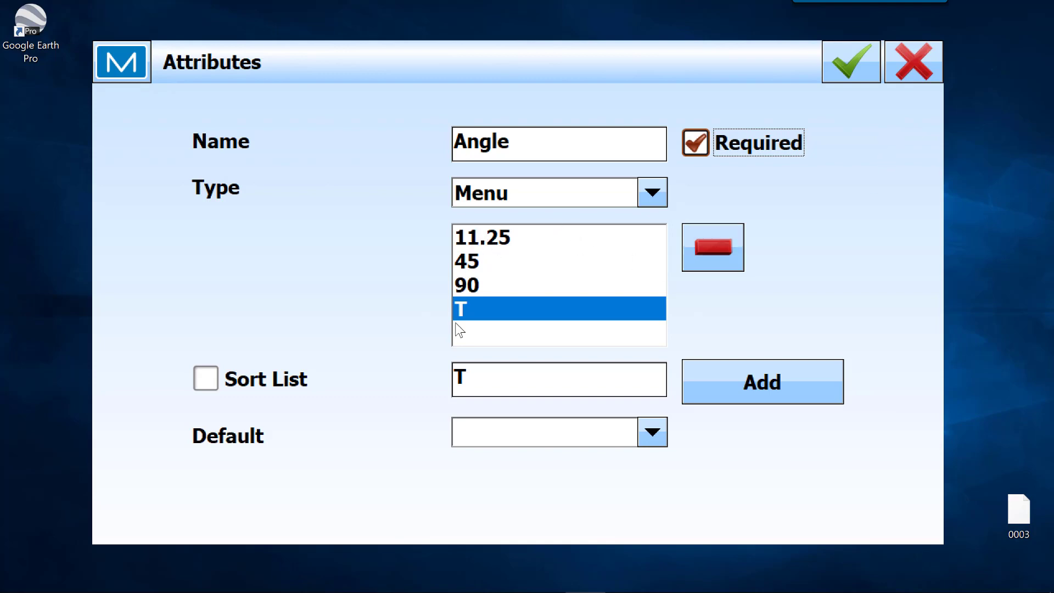
left_click(851, 65)
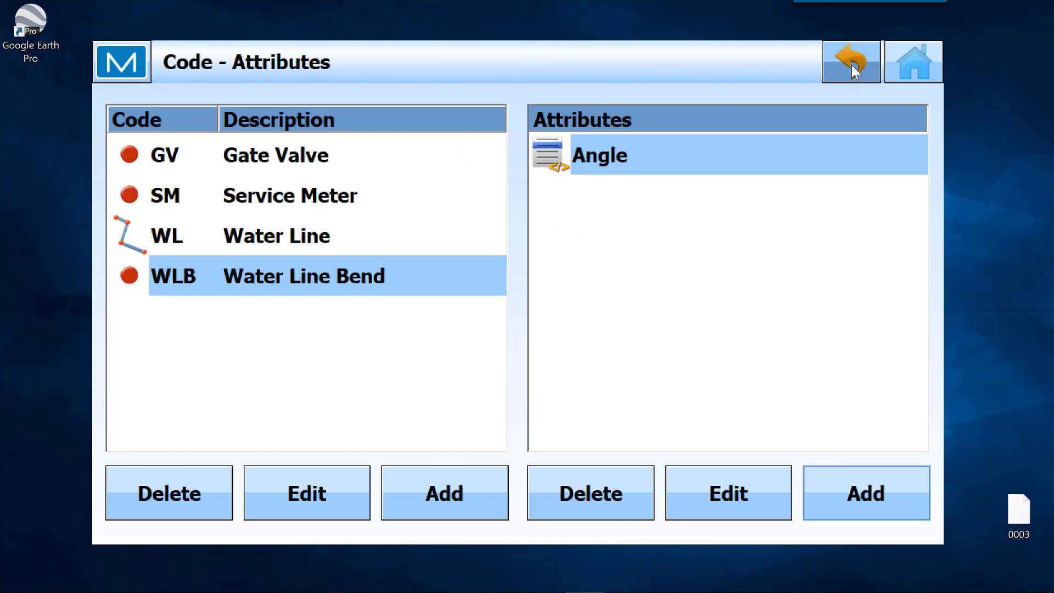
Open the Topo survey map and set the simulator position a short distance east of point 103.
left_click(907, 65)
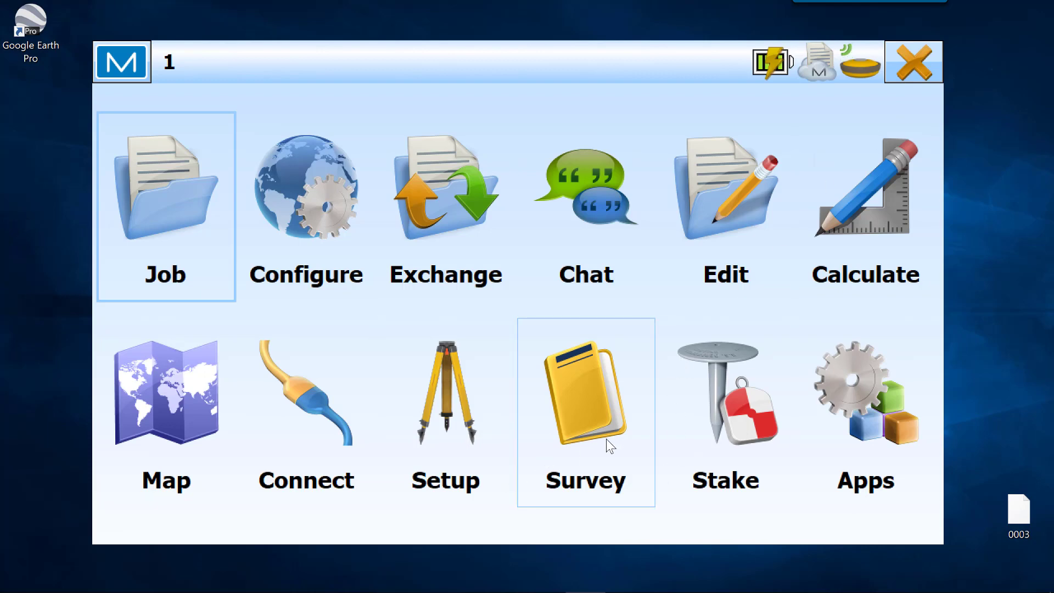
left_click(572, 422)
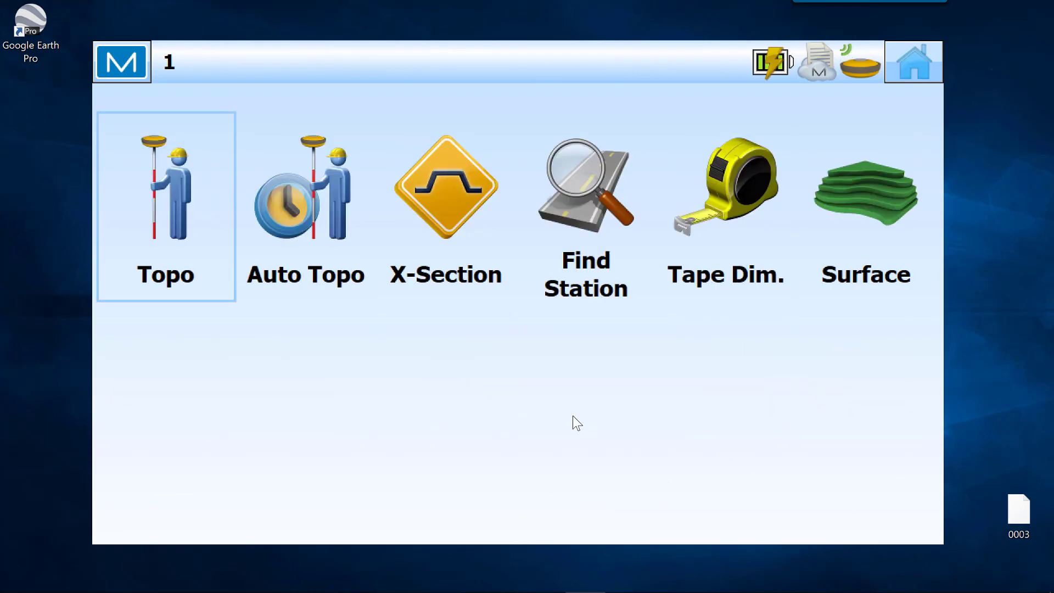
left_click(183, 214)
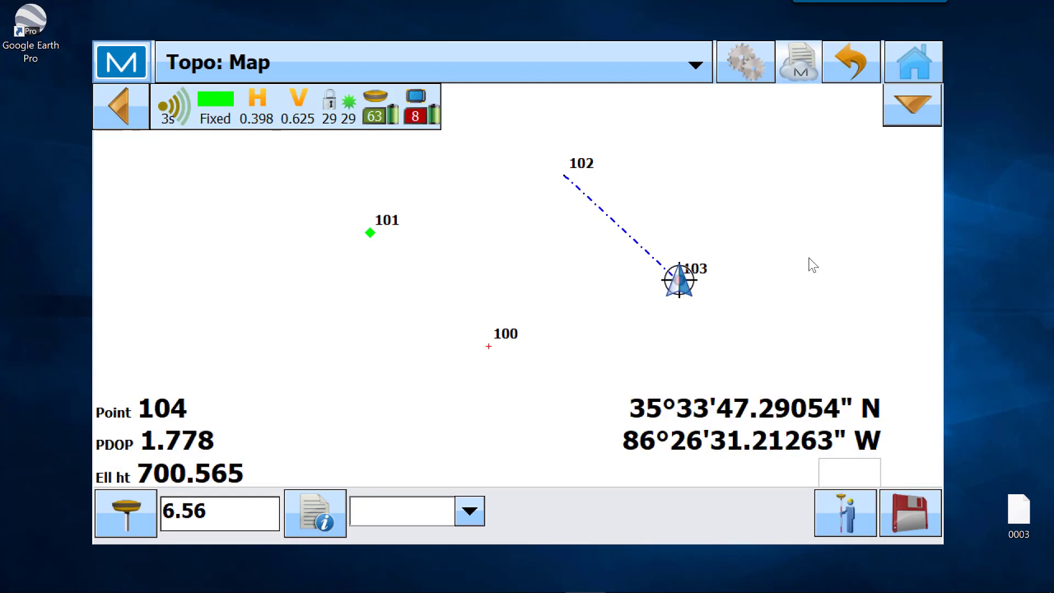
right_click(819, 281)
left_click(878, 300)
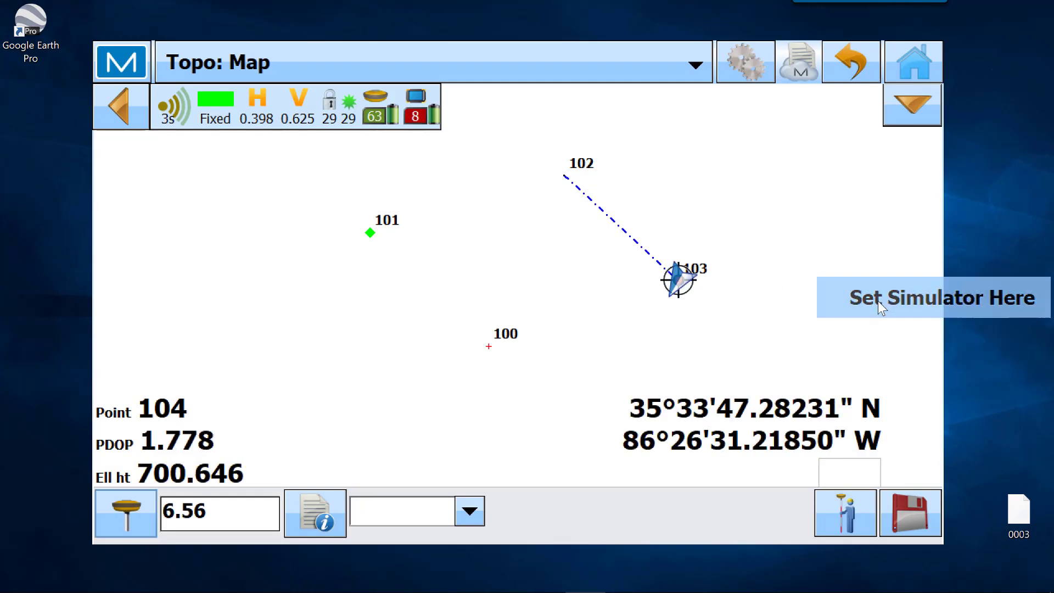
Begin storing point 104 with code WL on string 1, repeating the last-used PVC and 12 Inch attributes.
left_click(910, 518)
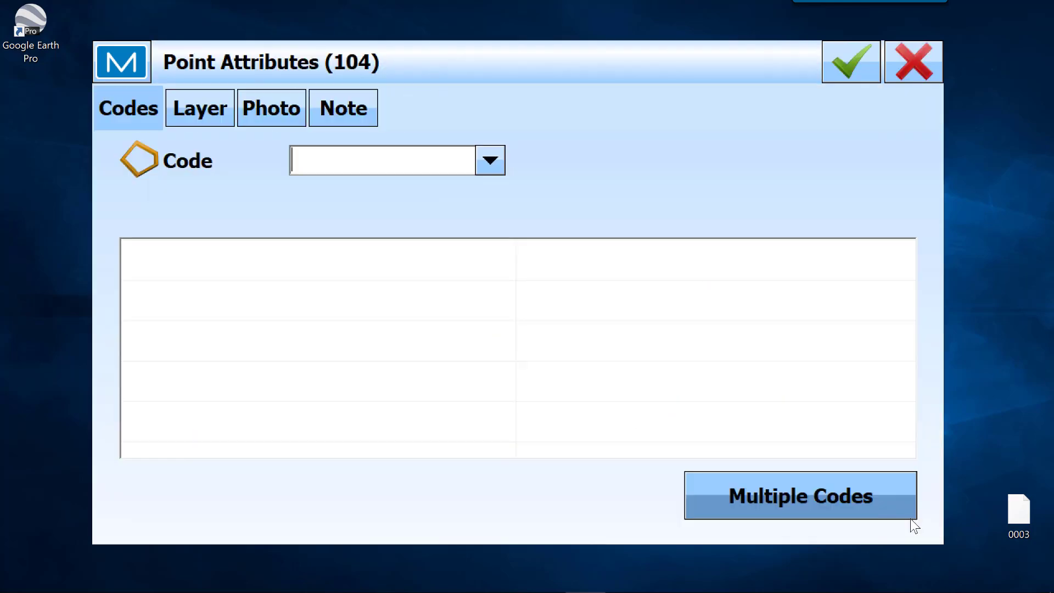
left_click(496, 155)
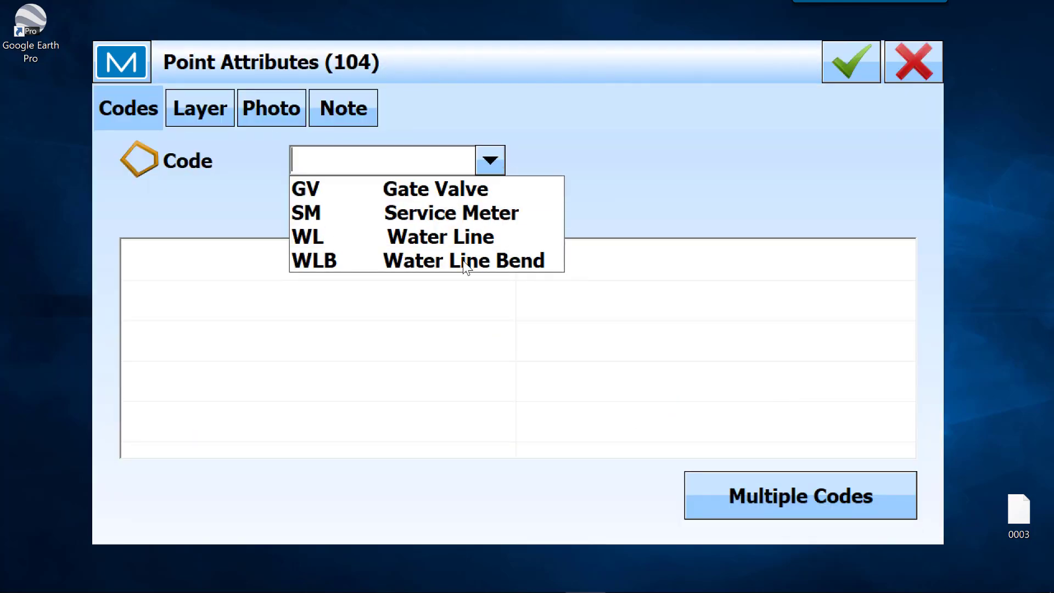
left_click(443, 238)
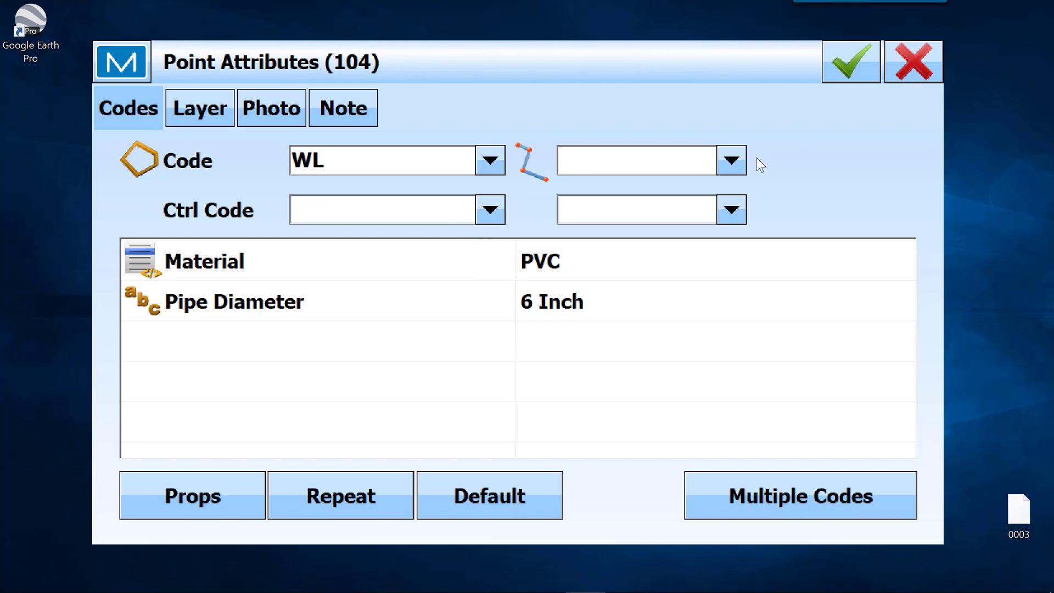
left_click(731, 160)
left_click(614, 190)
left_click(353, 495)
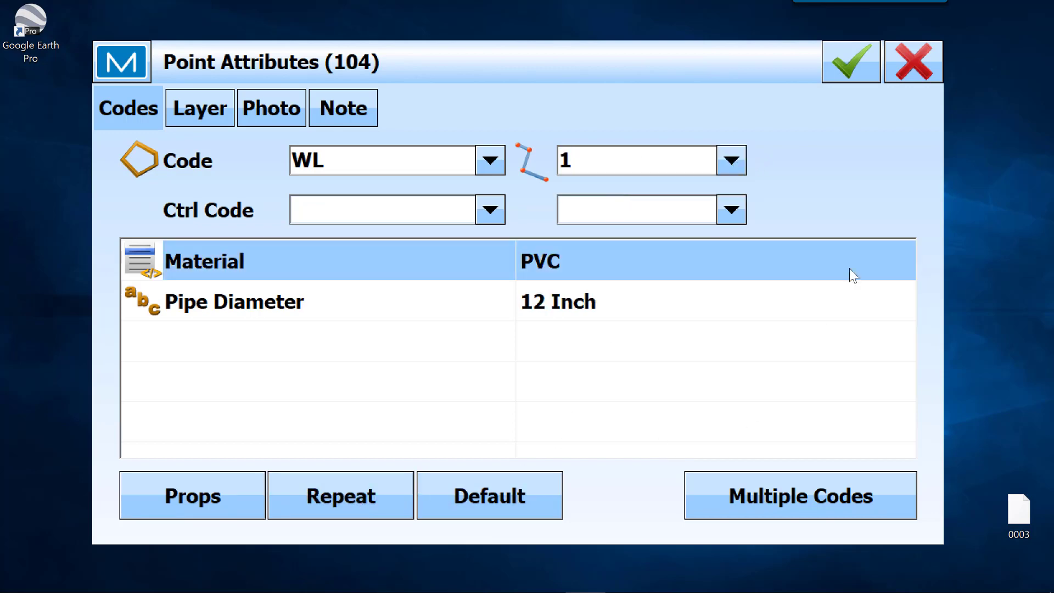
Add WLB (Water Line Bend) with Angle 90 as a second code on point 104 and store the point.
left_click(790, 495)
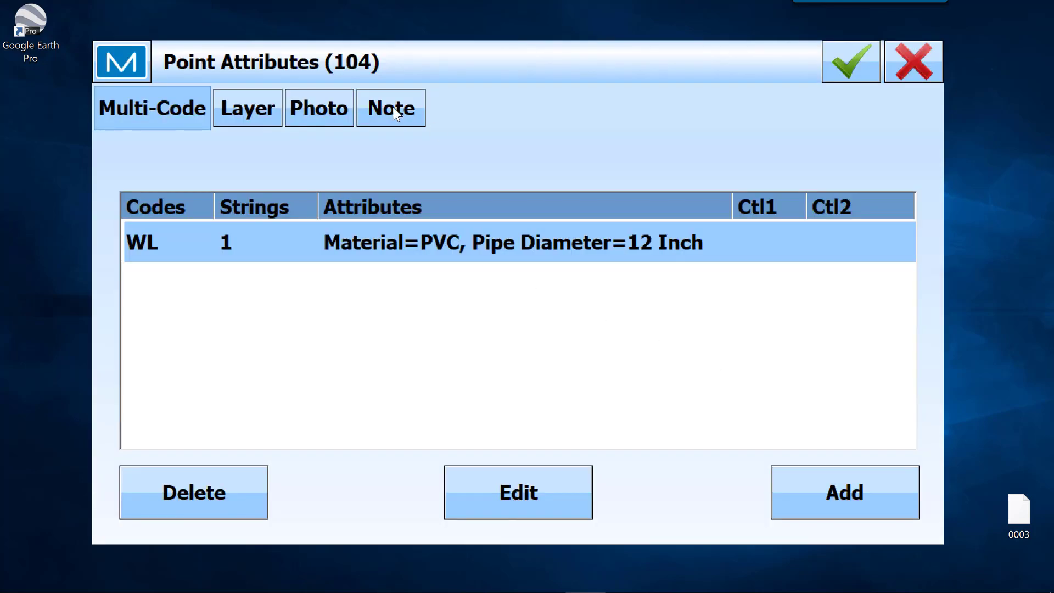
left_click(831, 484)
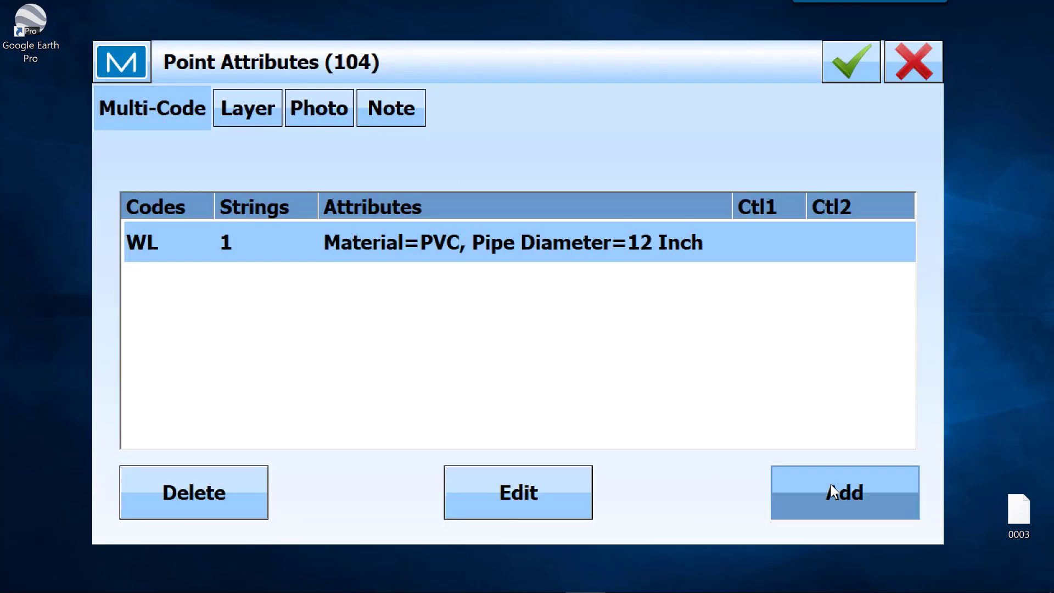
left_click(494, 117)
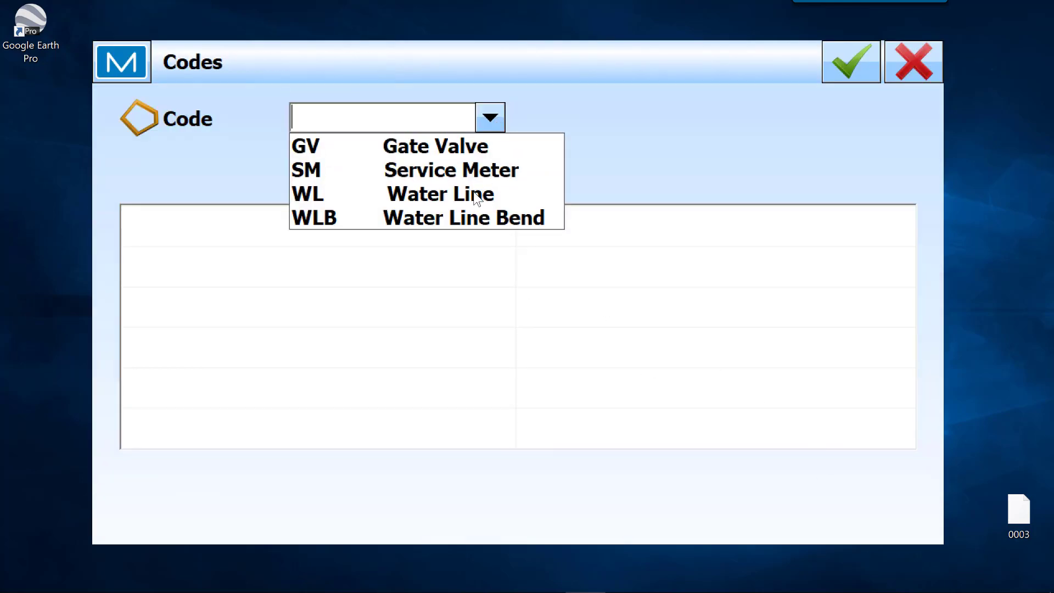
left_click(467, 219)
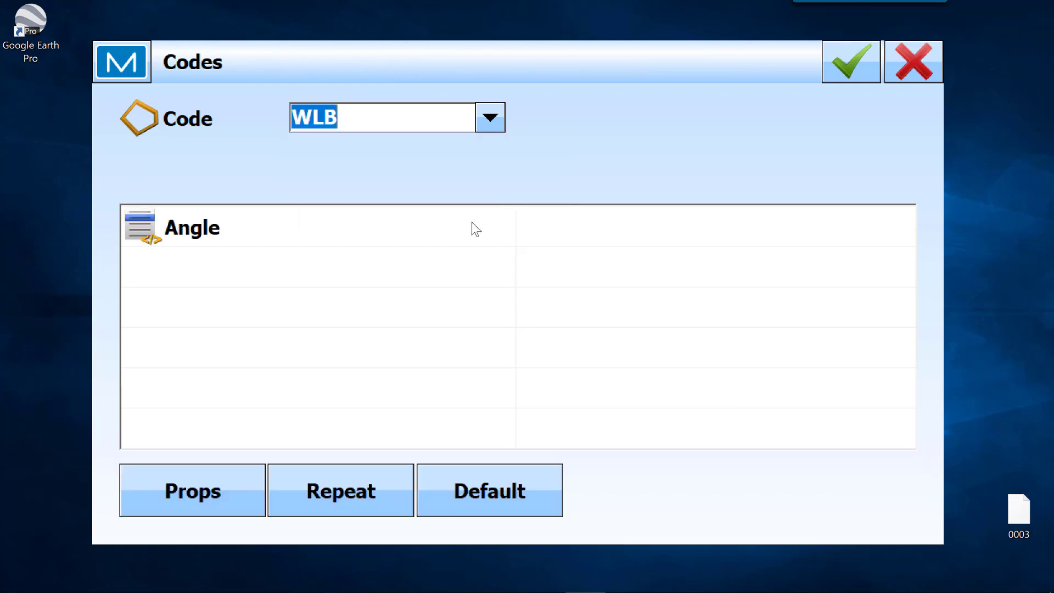
left_click(573, 233)
left_click(900, 226)
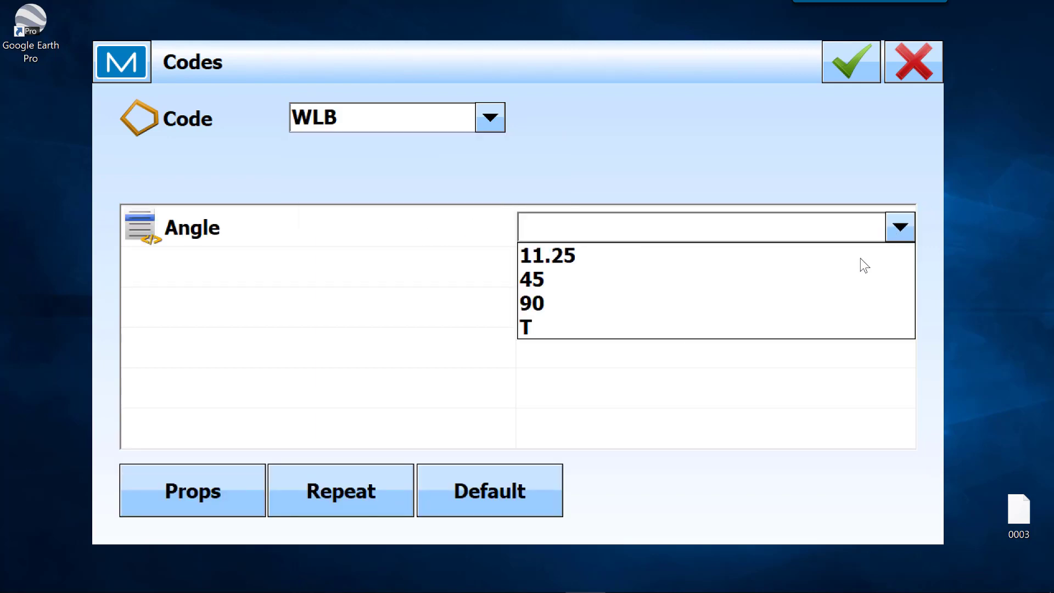
left_click(560, 302)
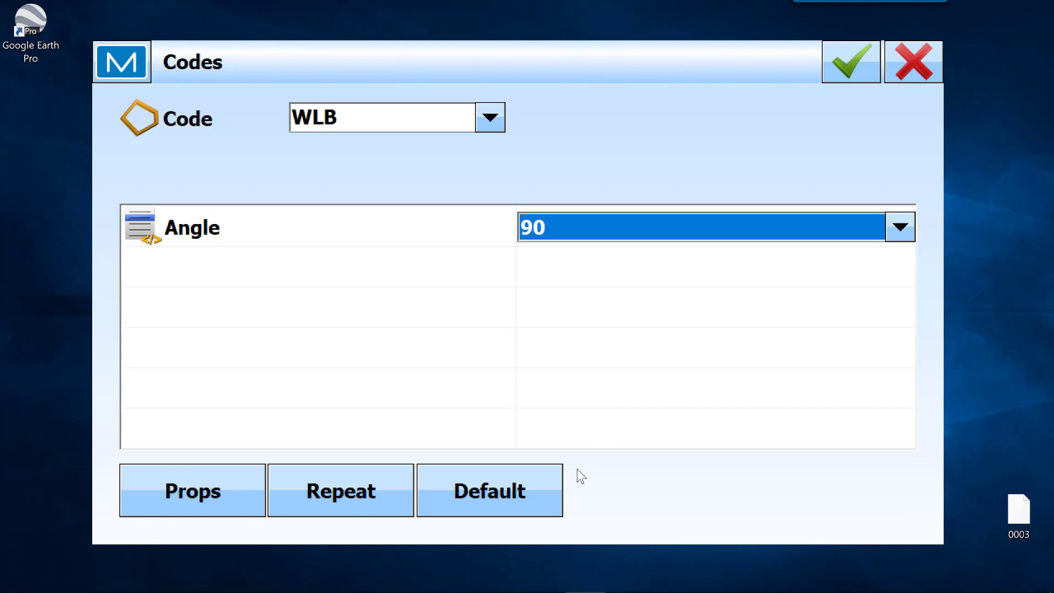
left_click(848, 65)
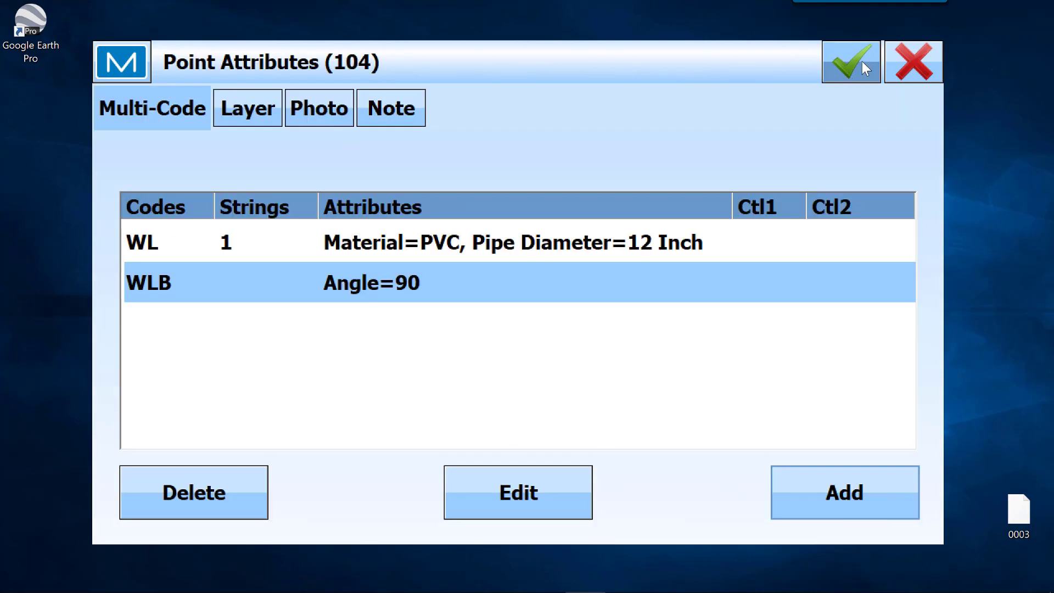
left_click(861, 62)
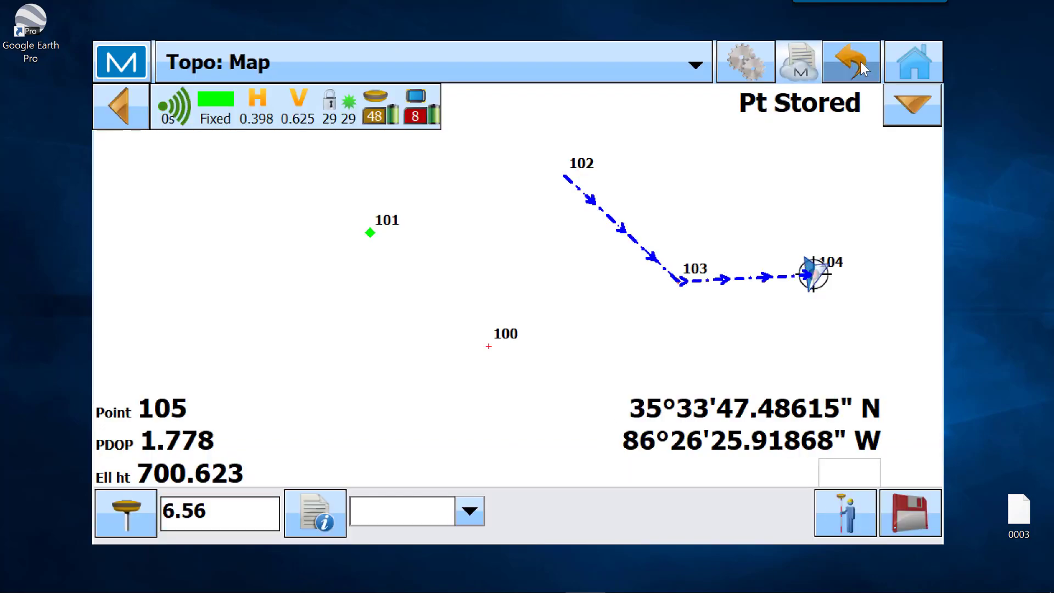